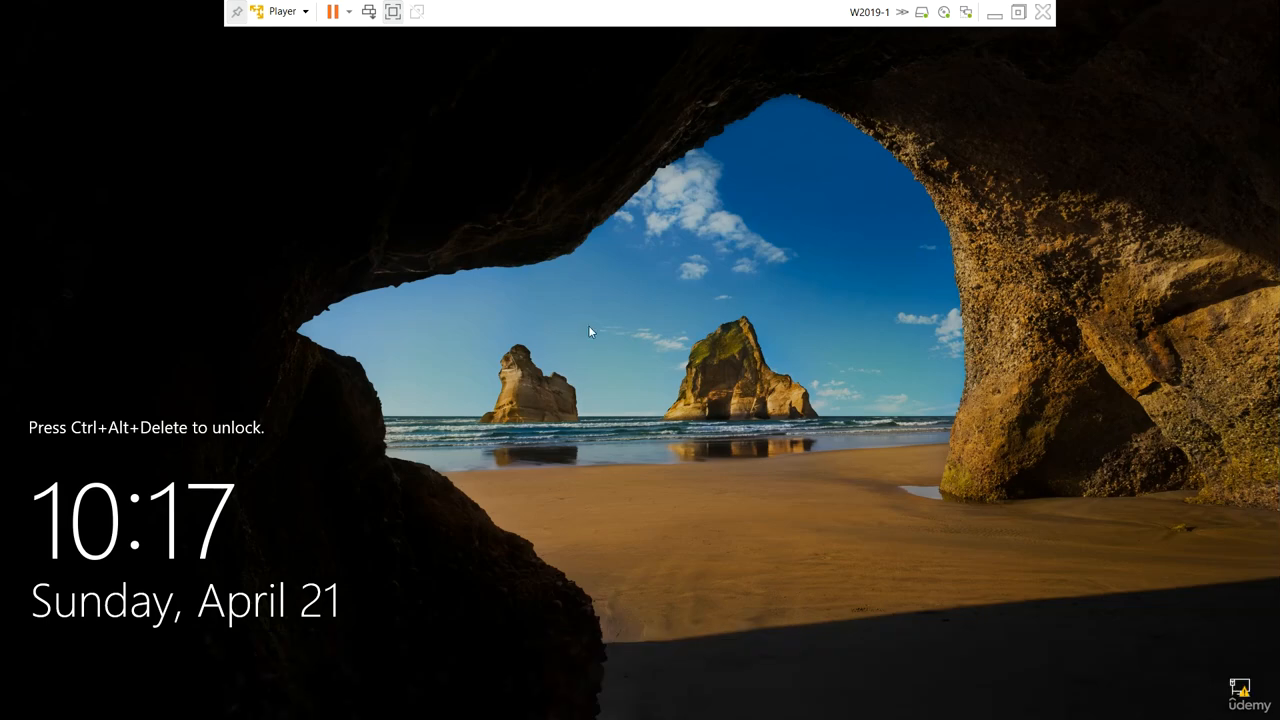
Step: Unlock the virtual machine with Ctrl+Alt+Del and sign in as the domain administrator with the account password
click(284, 12)
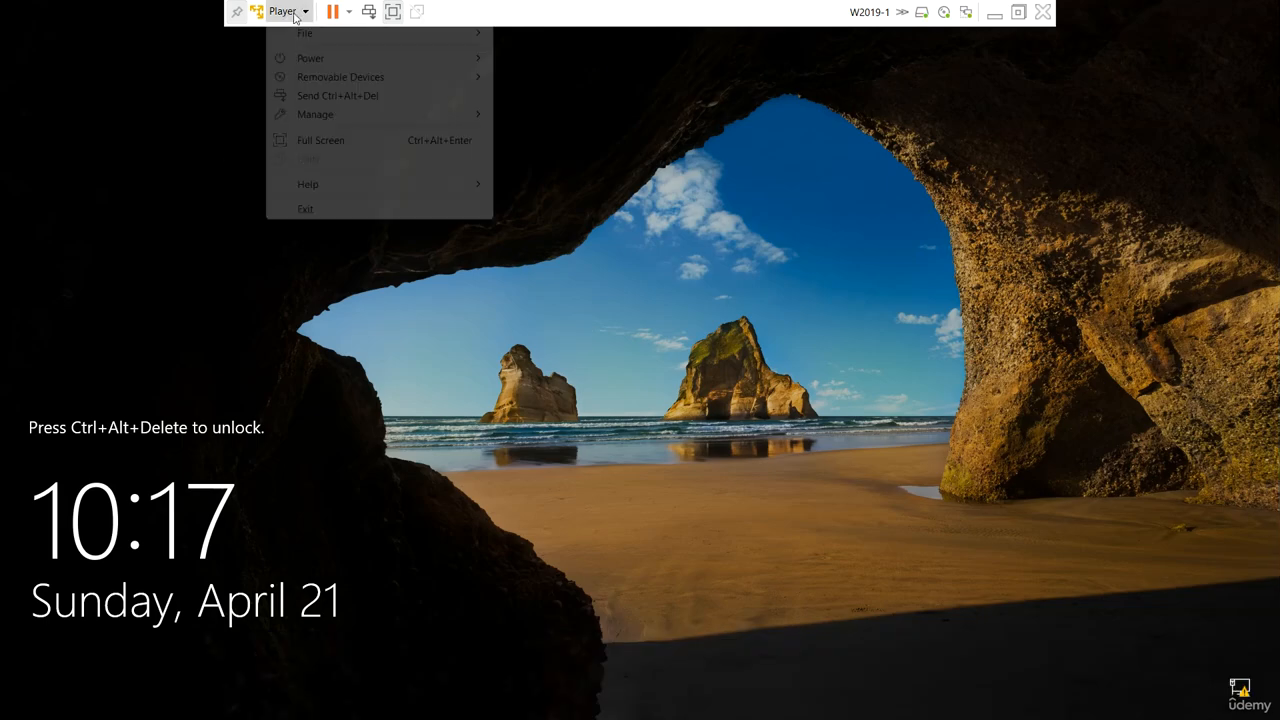
click(352, 97)
key(Caps_Lock)
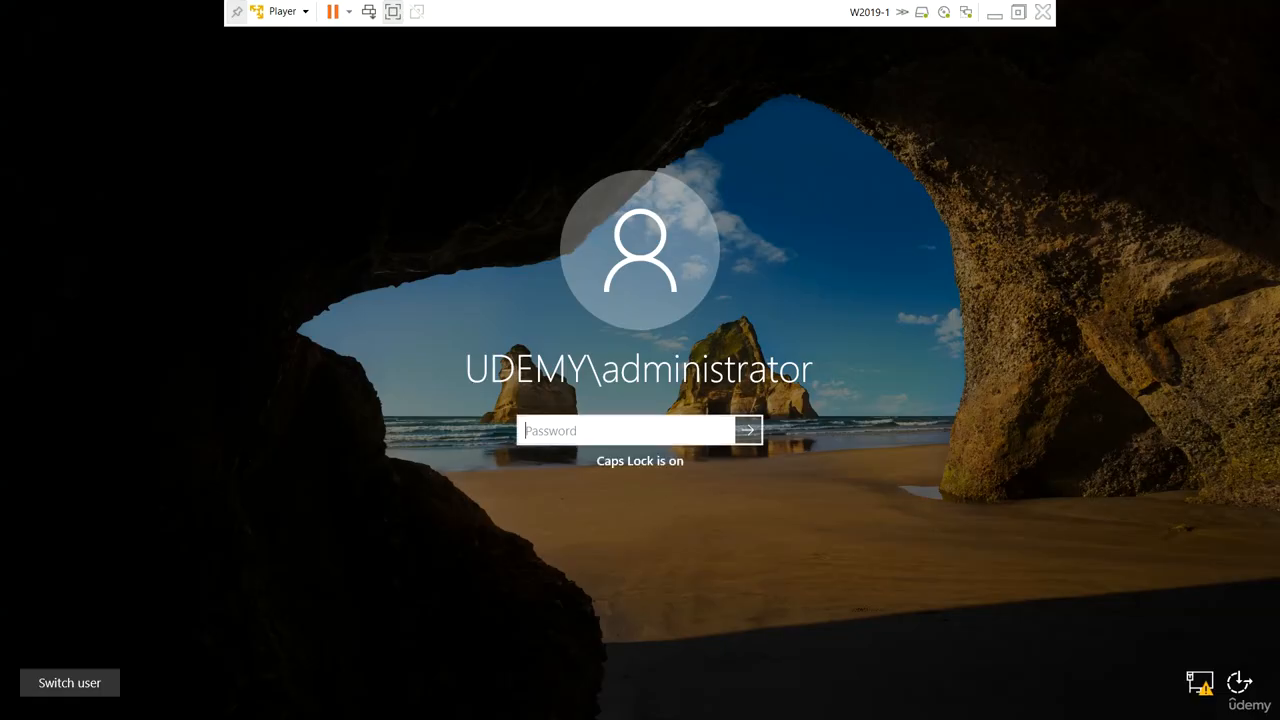
text(•)
key(Caps_Lock)
text(•••••)
key(Return)
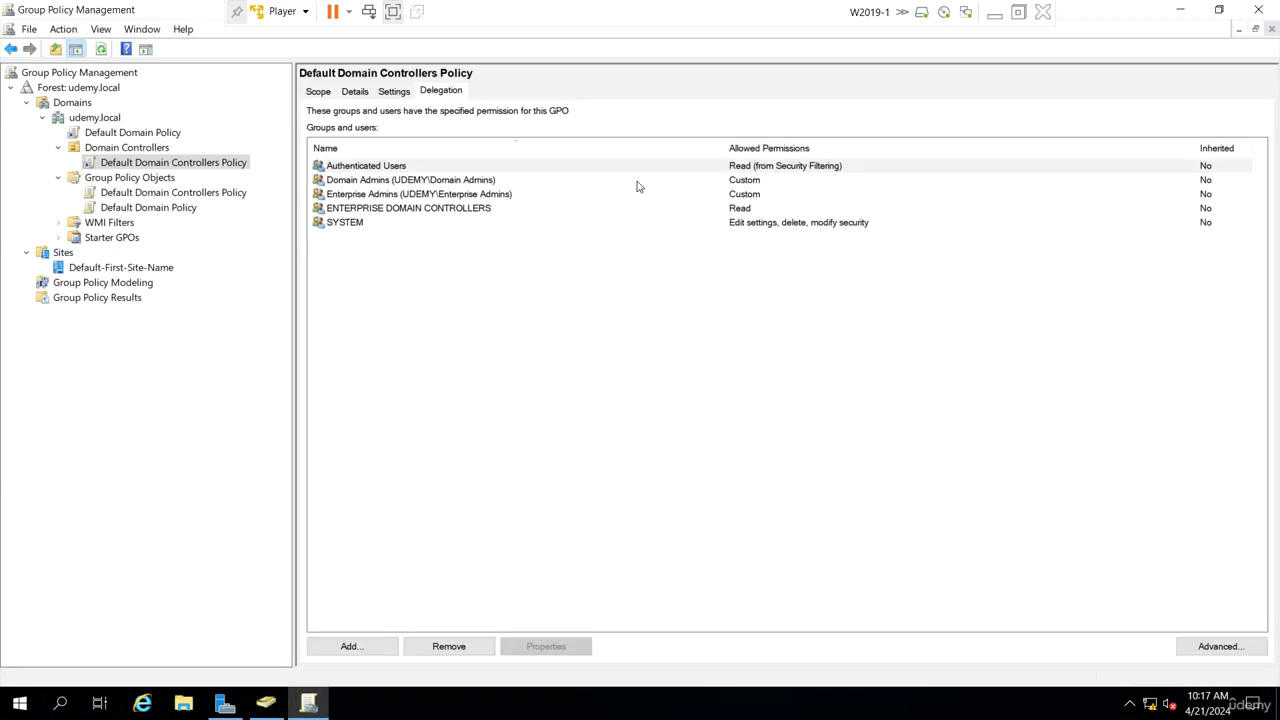
Step: Reopen Group Policy Management and expand the udemy.local domain and its Group Policy Objects
click(1262, 9)
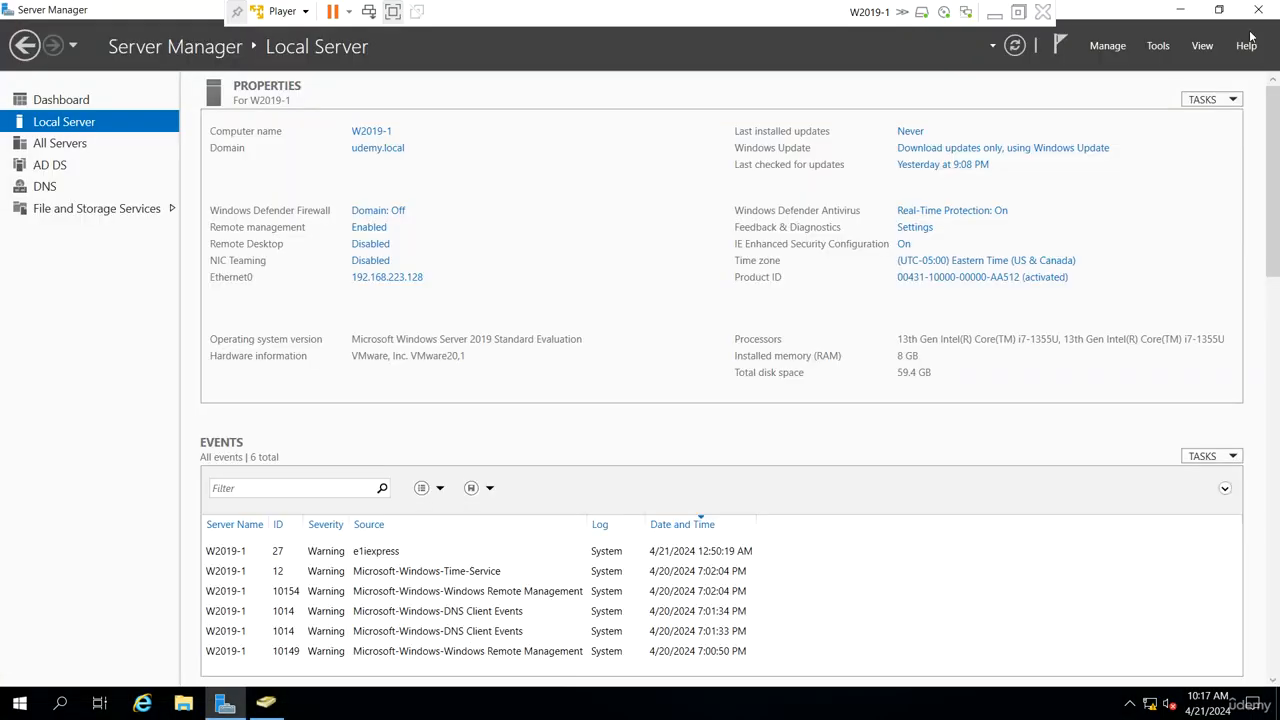
click(1165, 47)
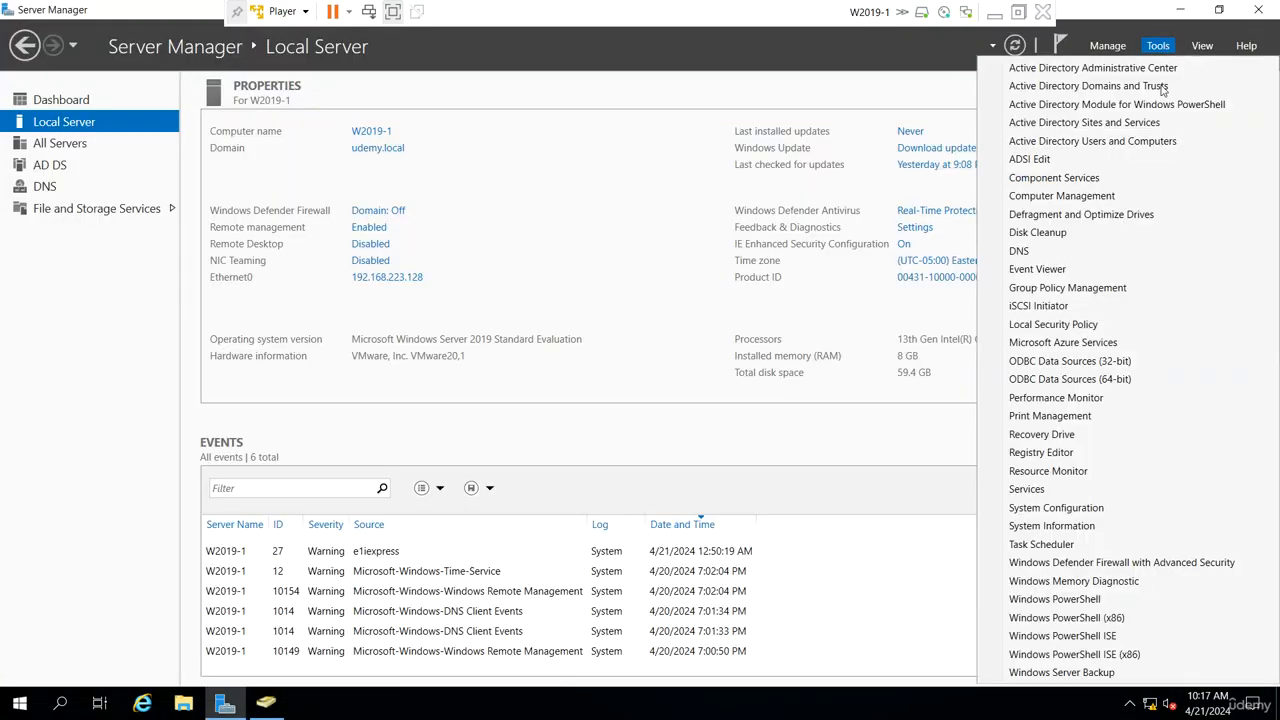
click(1123, 289)
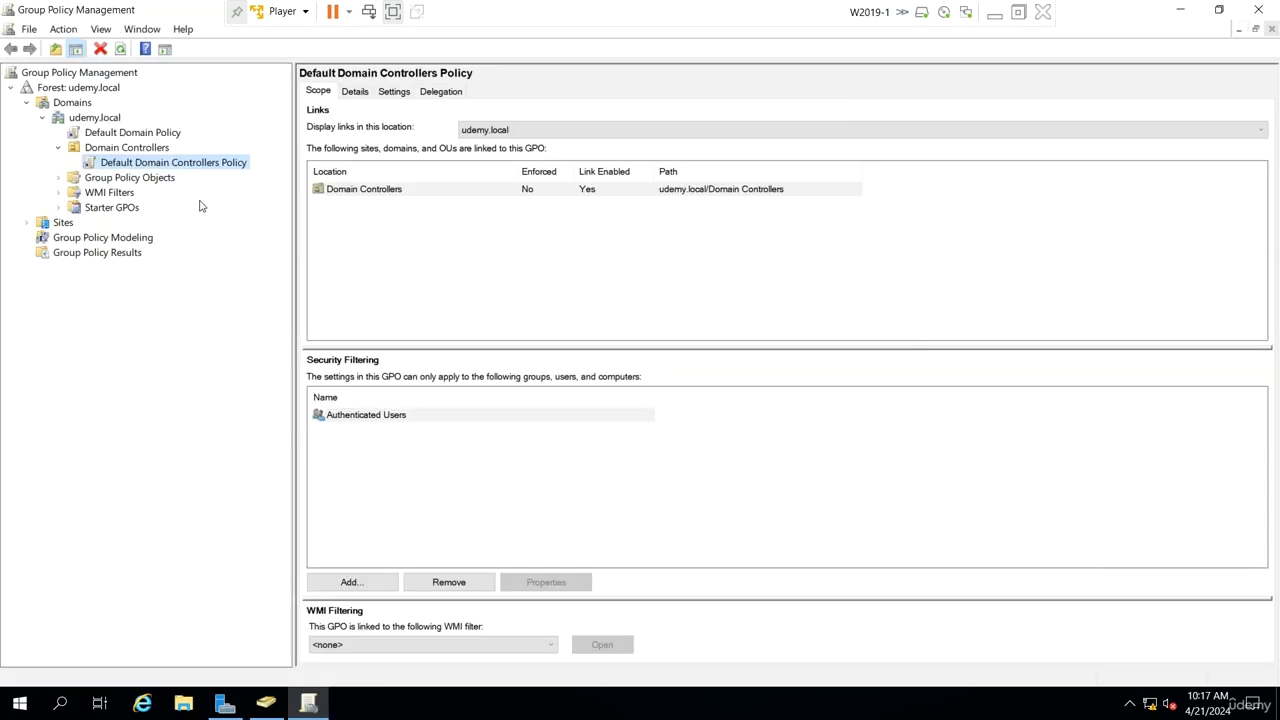
click(43, 119)
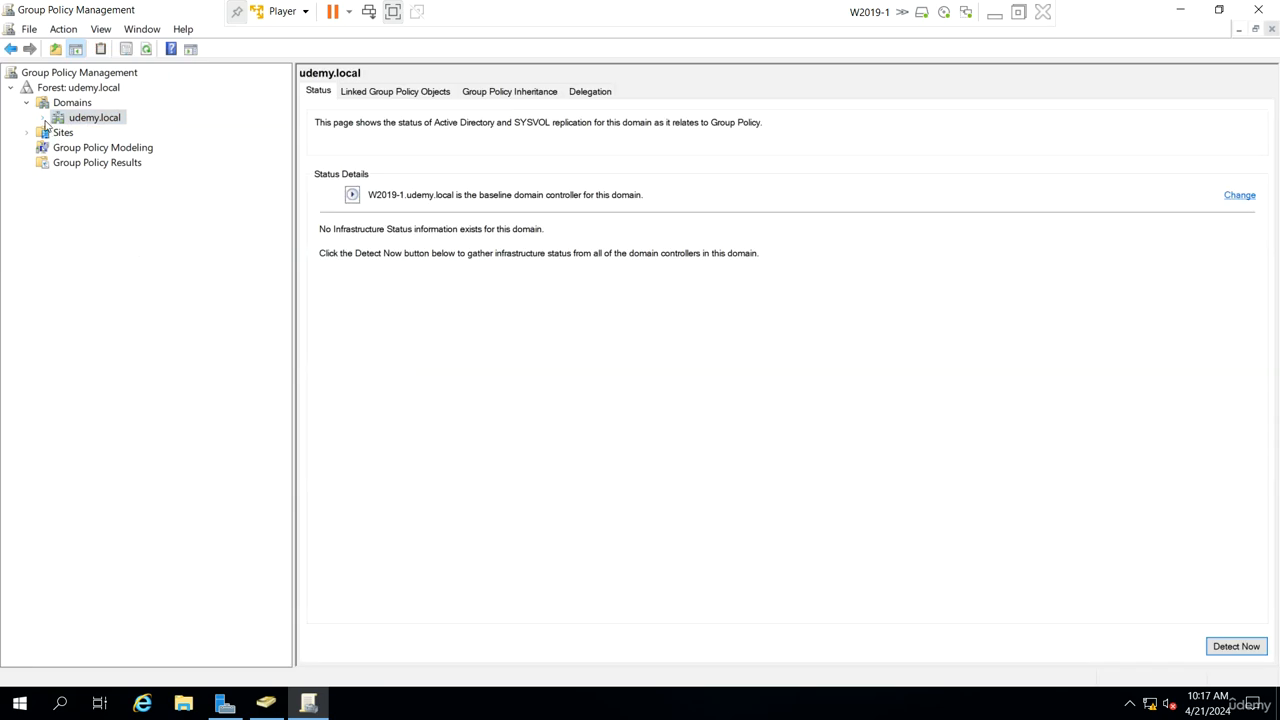
click(44, 119)
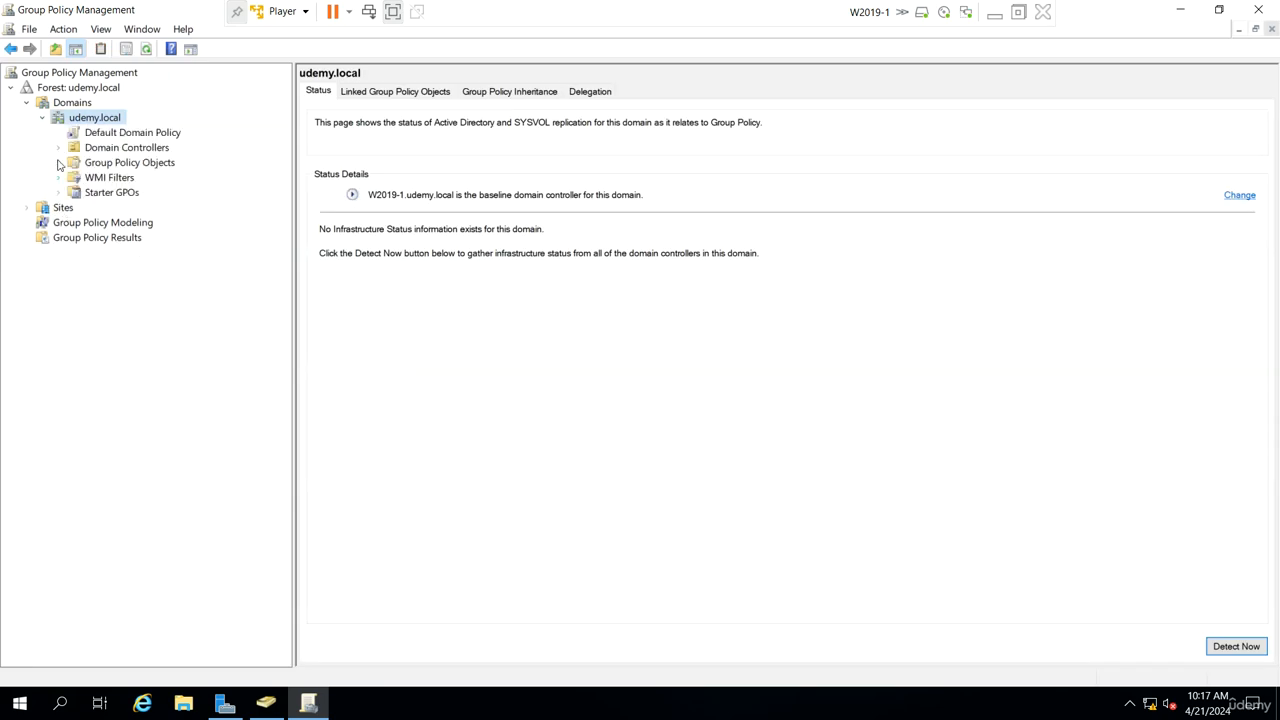
click(58, 164)
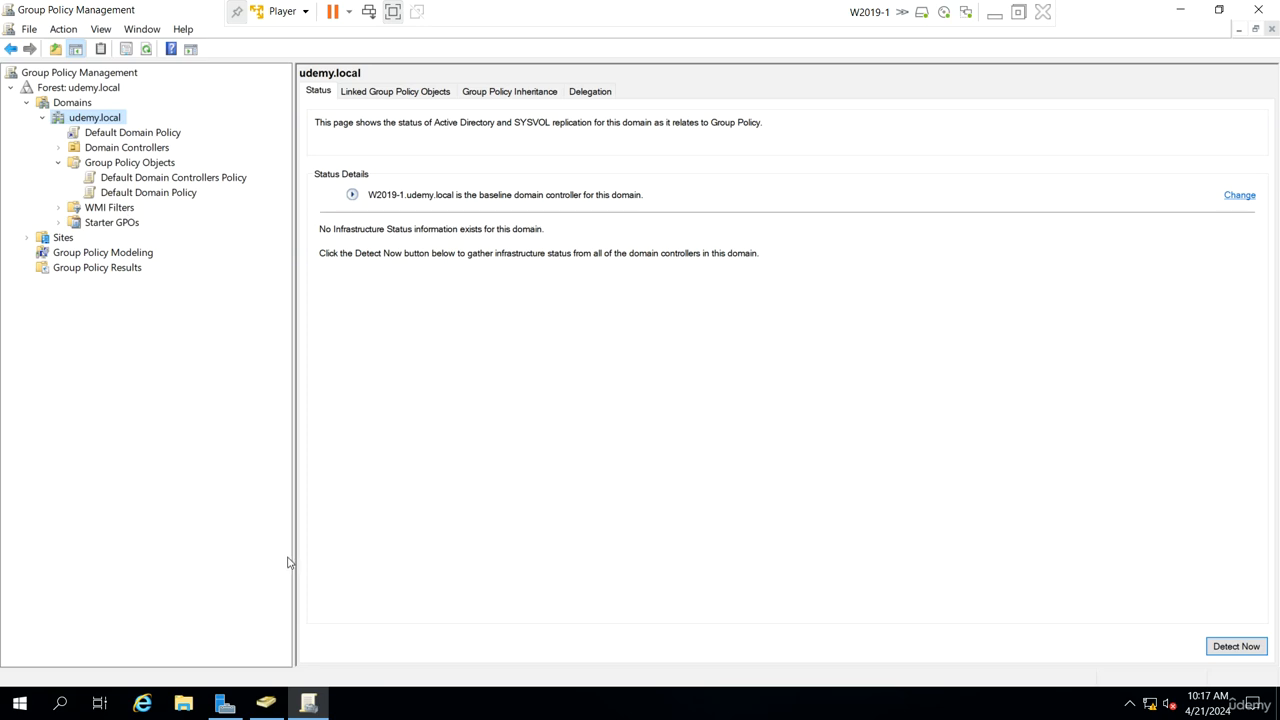
Step: Switch to Active Directory Users and Computers and create an organizational unit named Sales in udemy.local
click(265, 703)
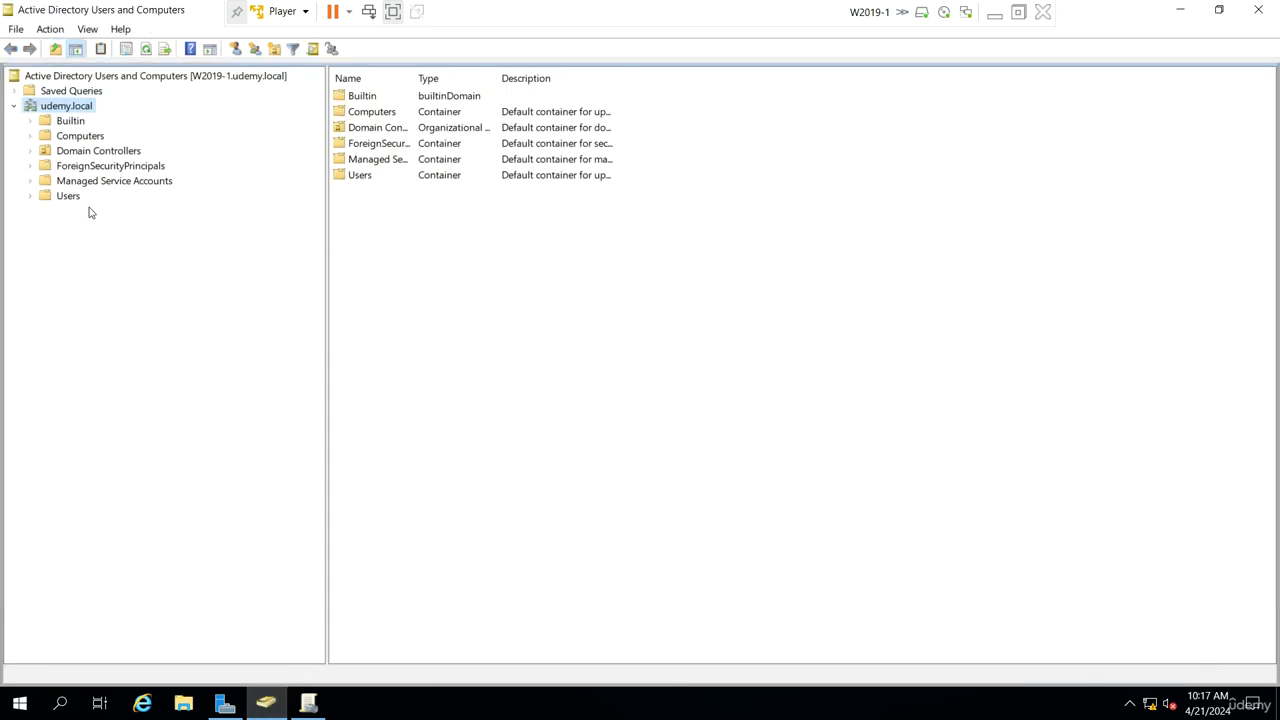
right_click(82, 108)
mouse_move(218, 245)
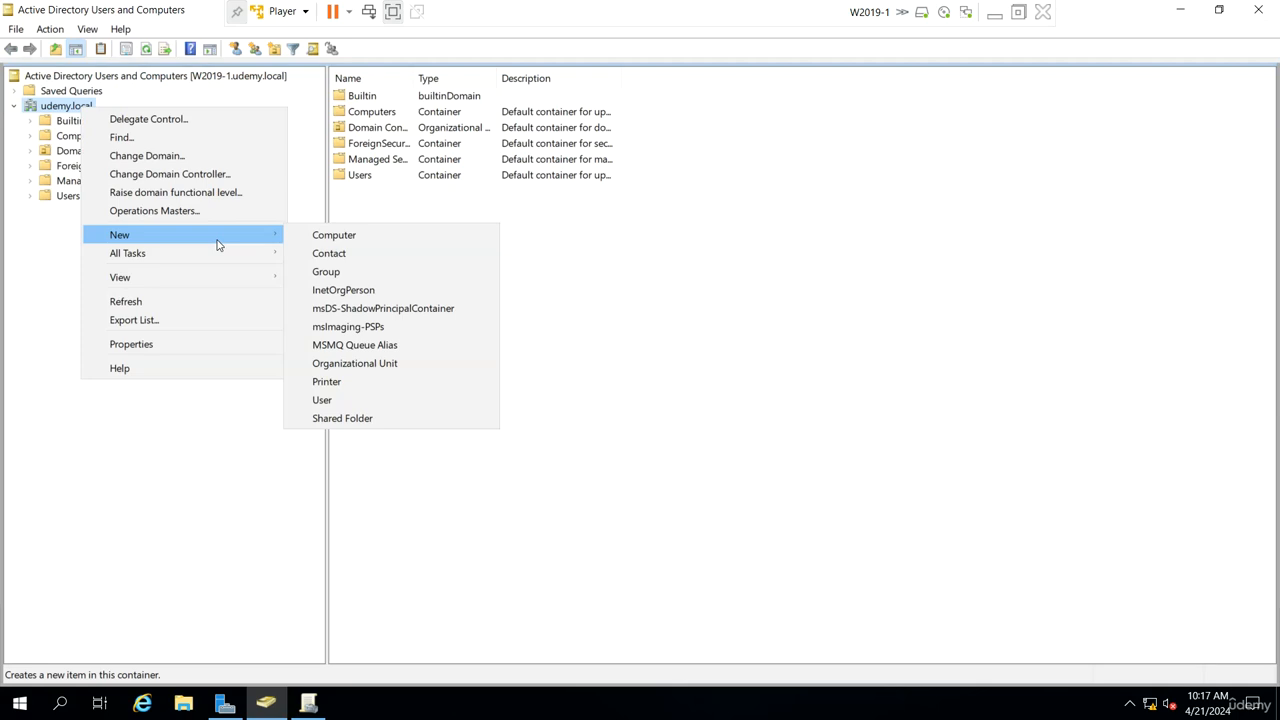
click(367, 364)
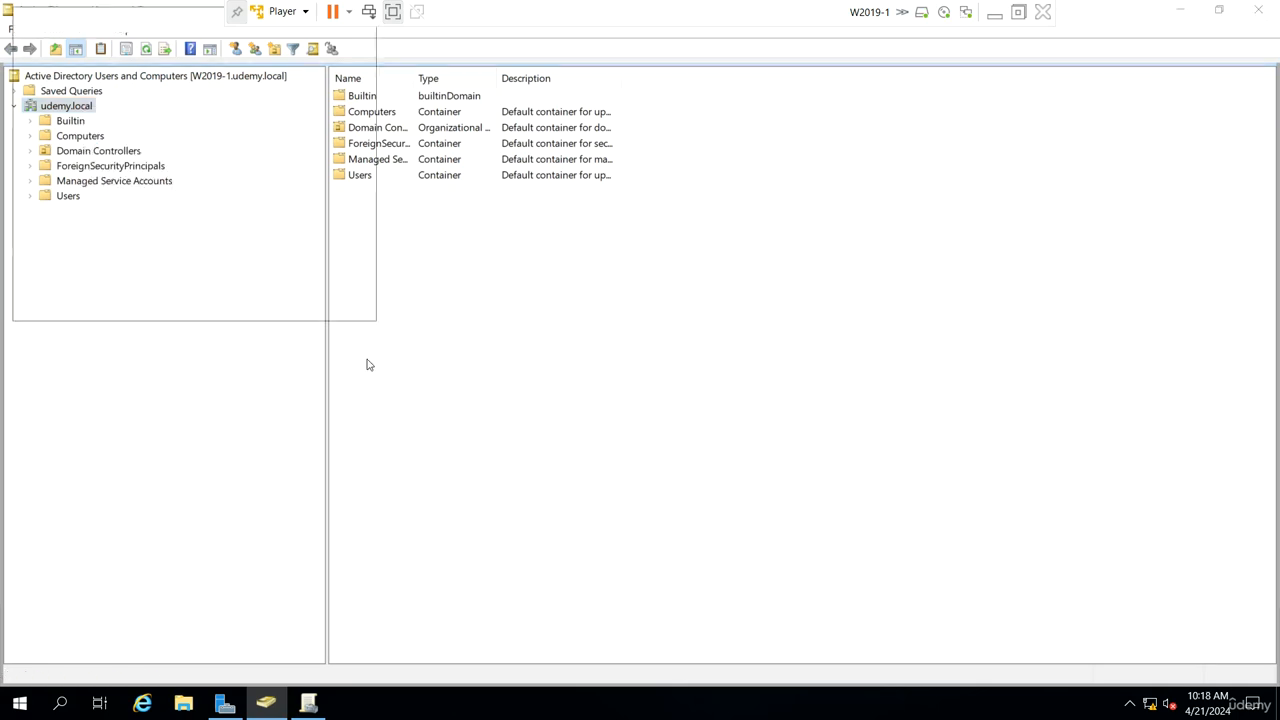
text(Sale)
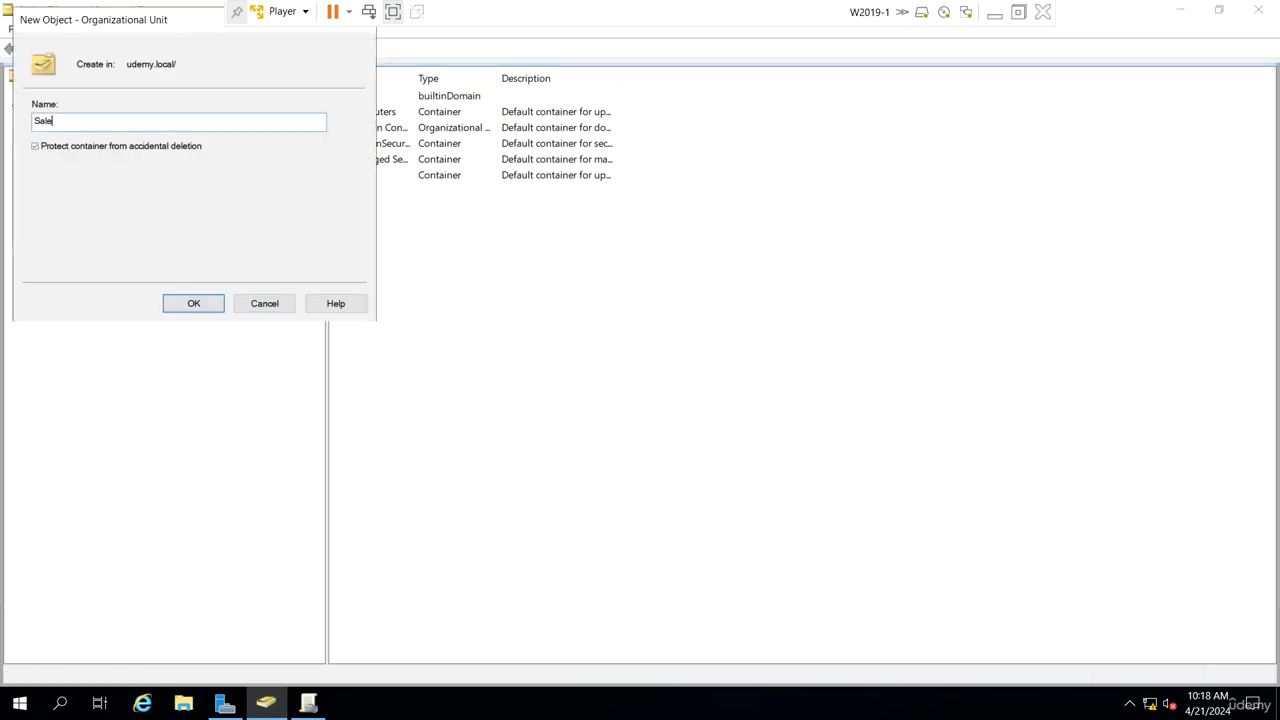
text(s)
key(Return)
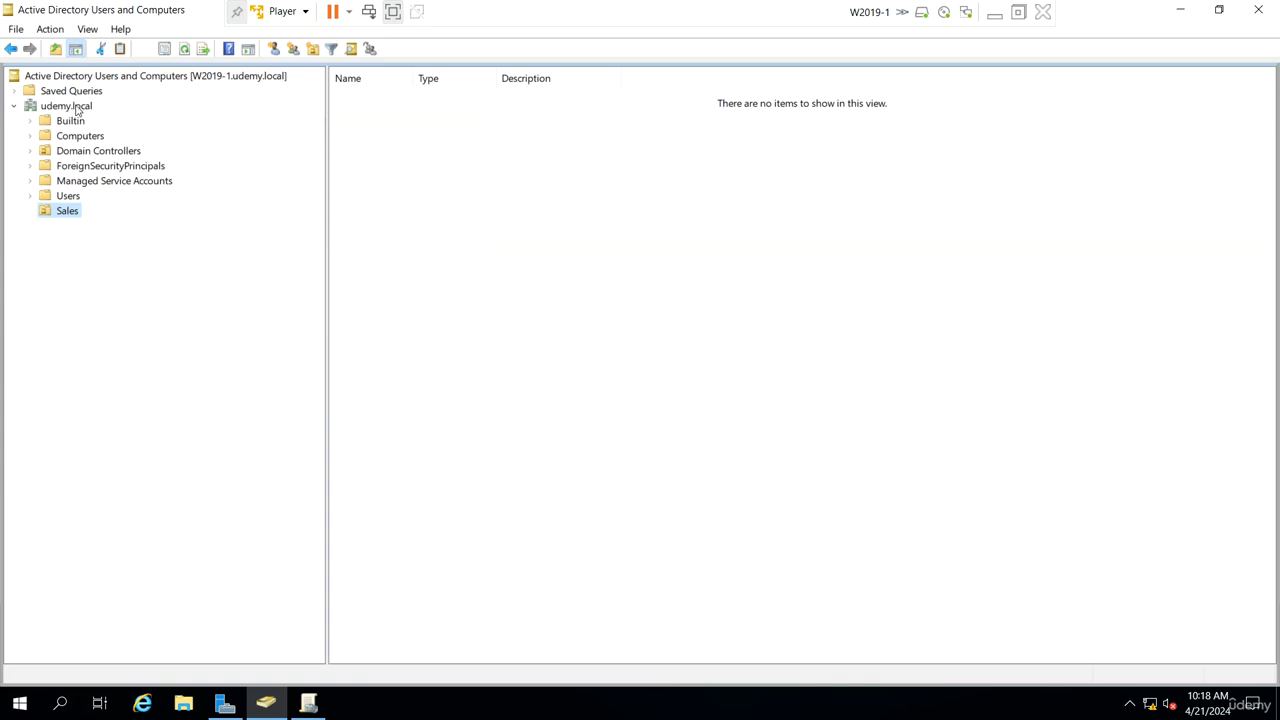
Step: Create an organizational unit named Hr in the udemy.local domain
click(76, 110)
click(274, 49)
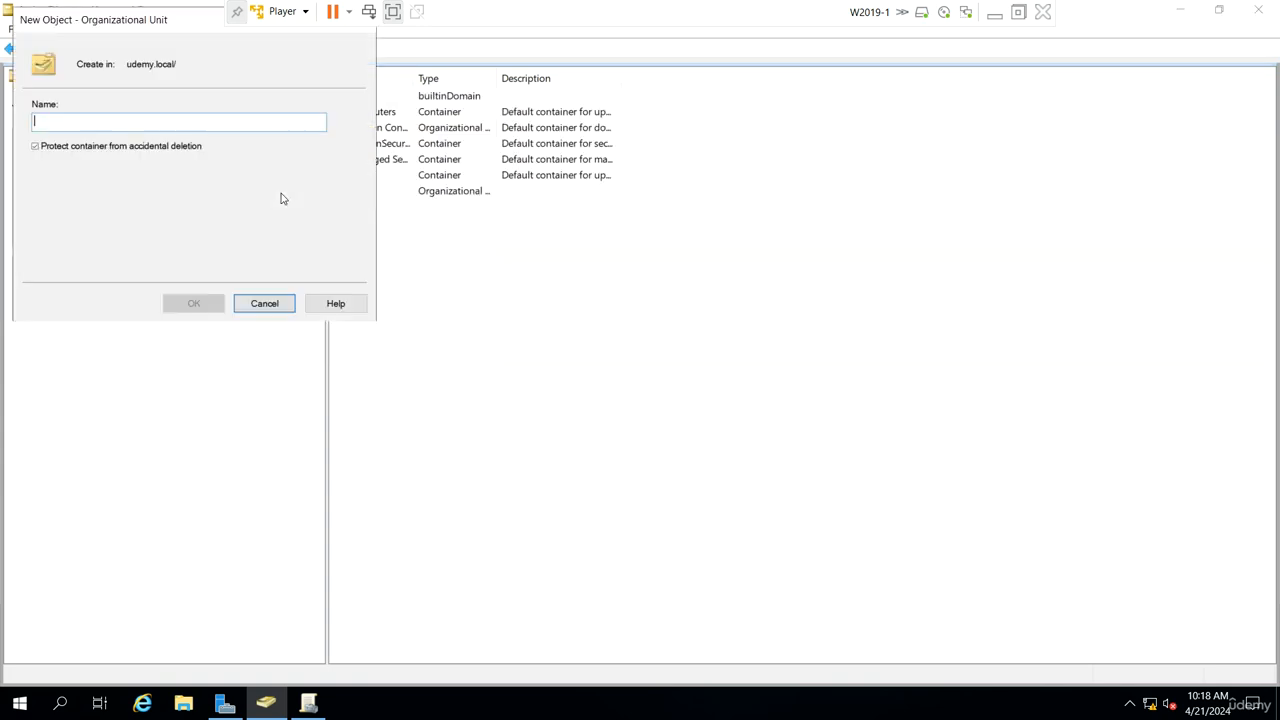
text(Hr)
key(Return)
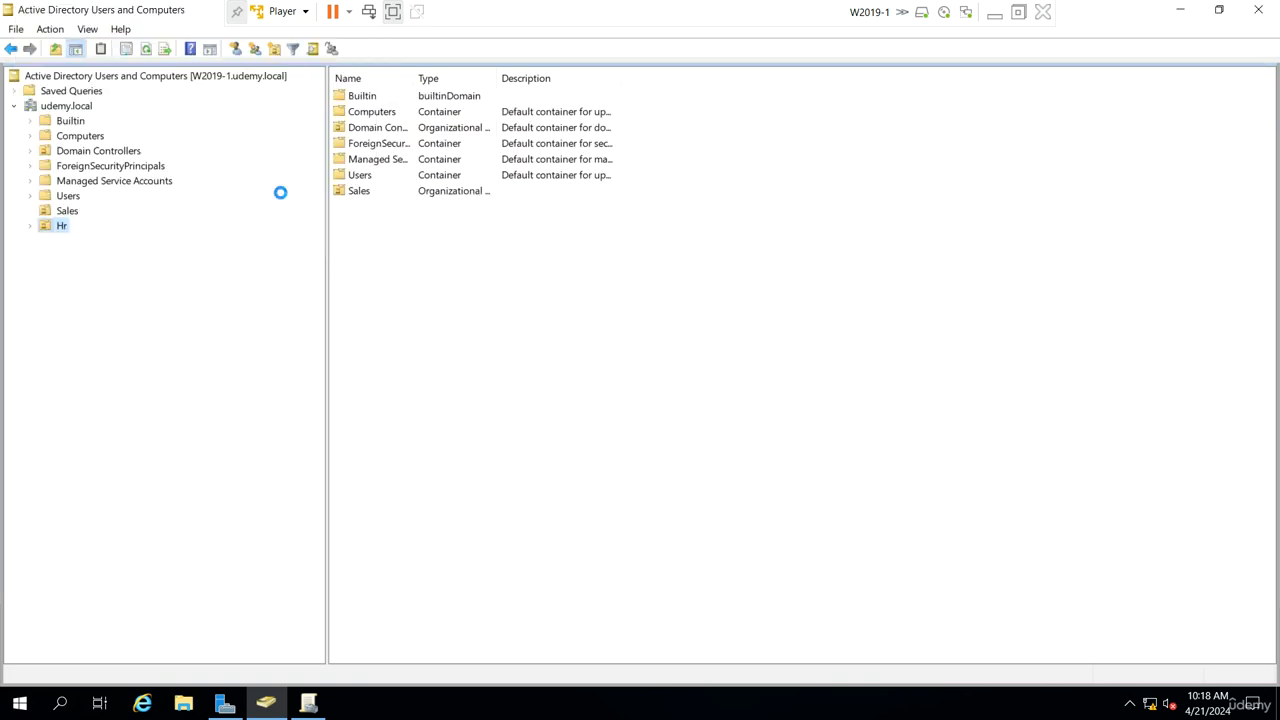
Step: Create an organizational unit named QA in the udemy.local domain
click(79, 110)
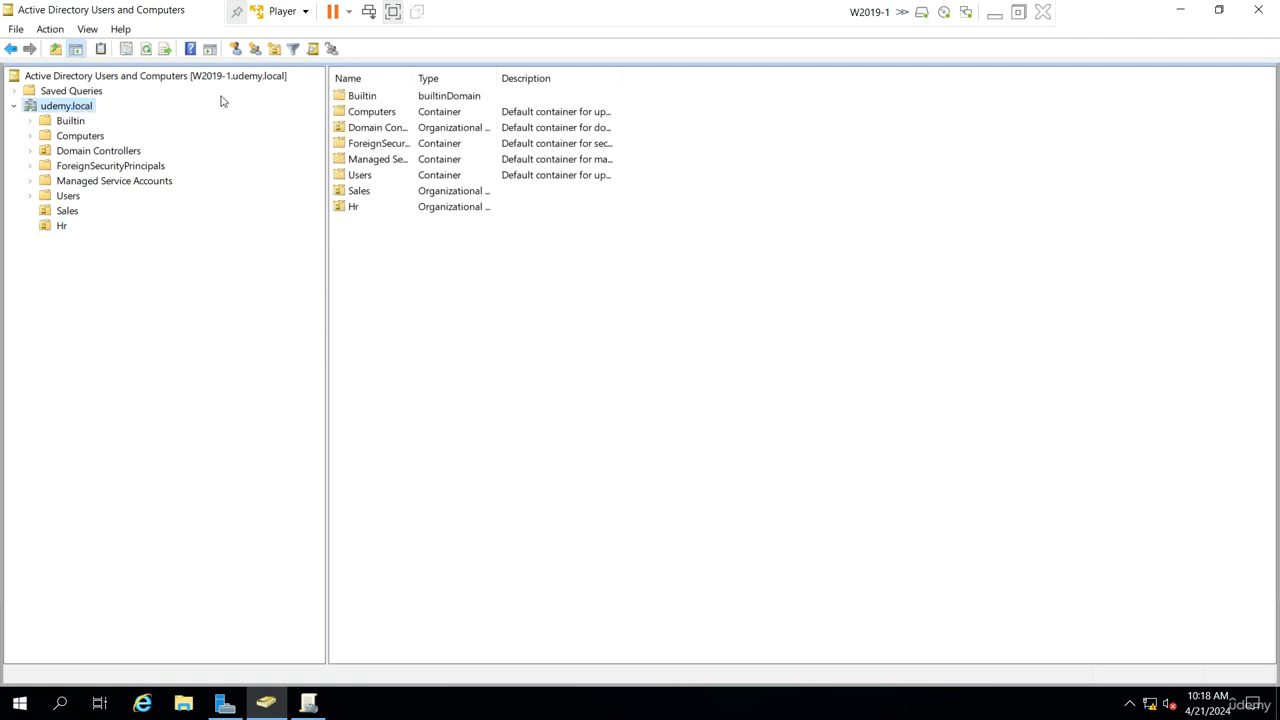
click(274, 49)
text(O)
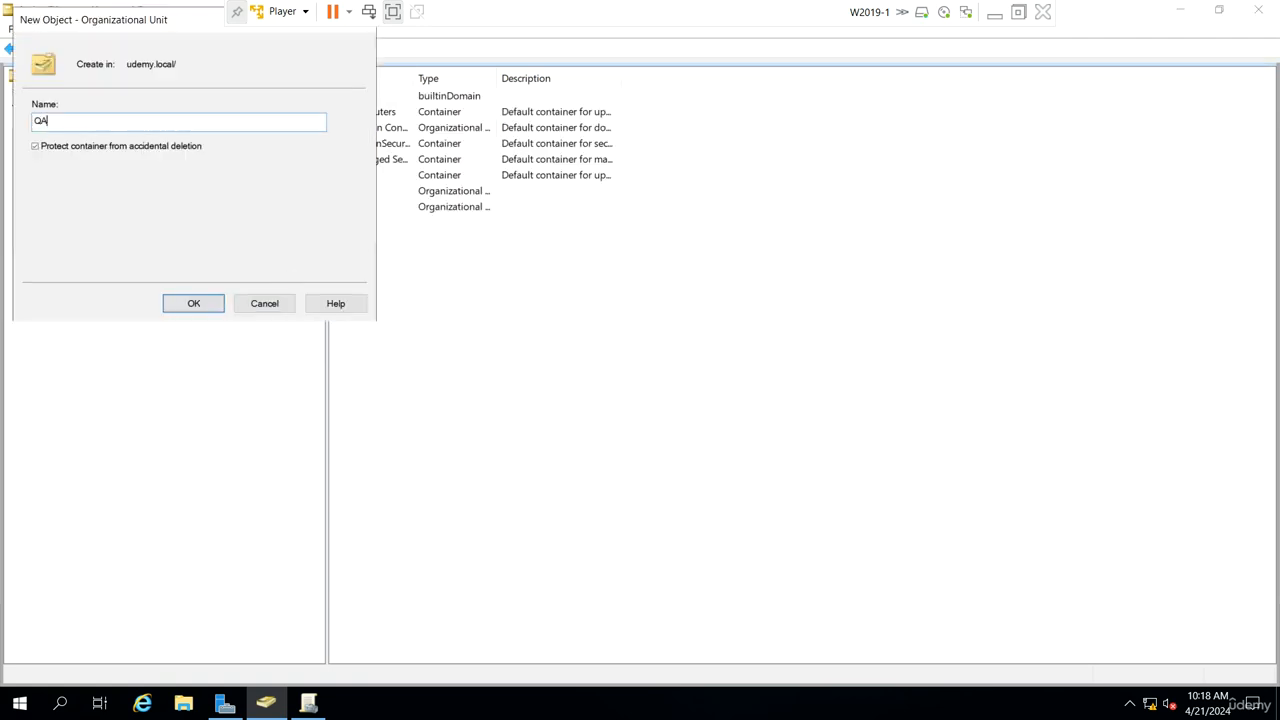
text(A)
click(190, 304)
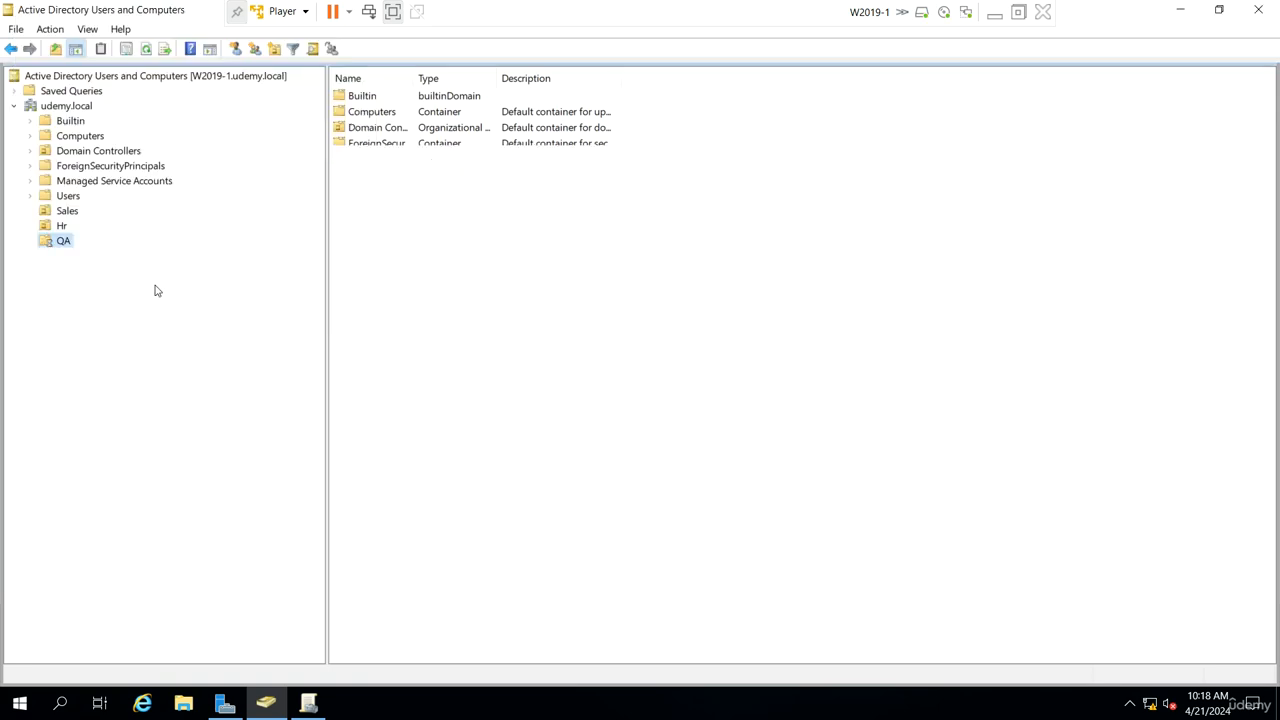
Step: Rename the Hr organizational unit to HR
right_click(64, 230)
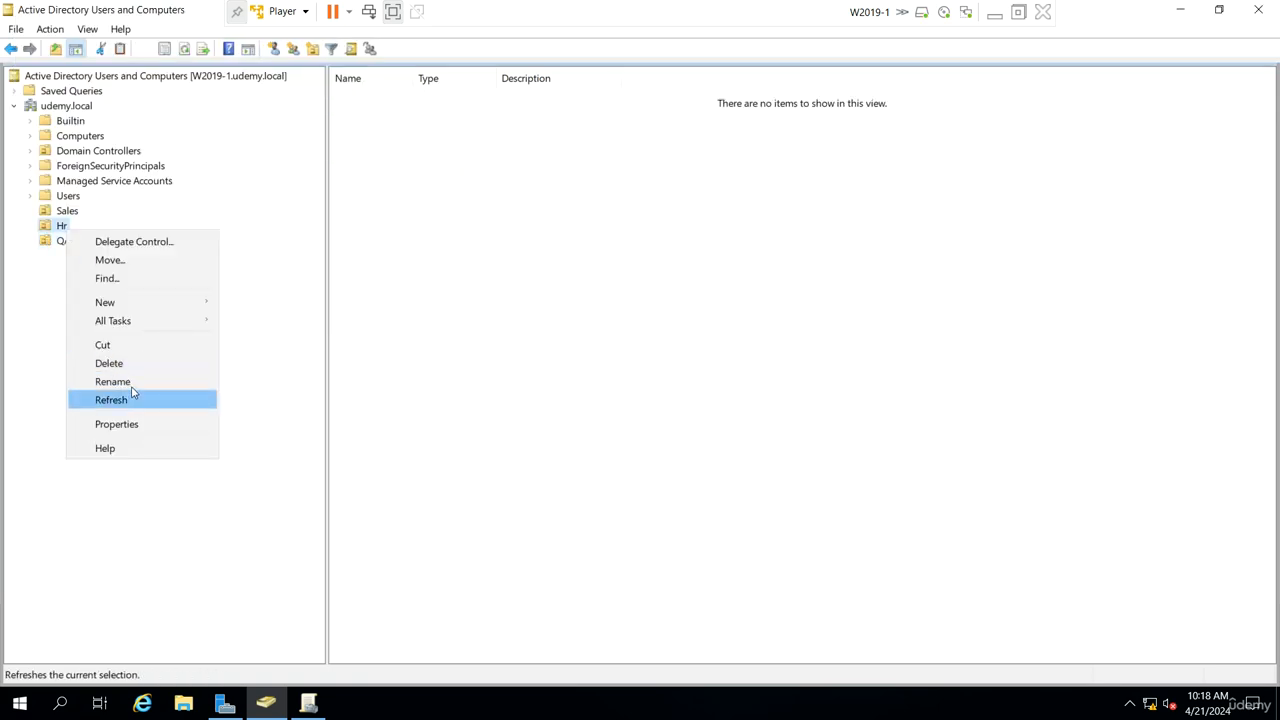
click(112, 380)
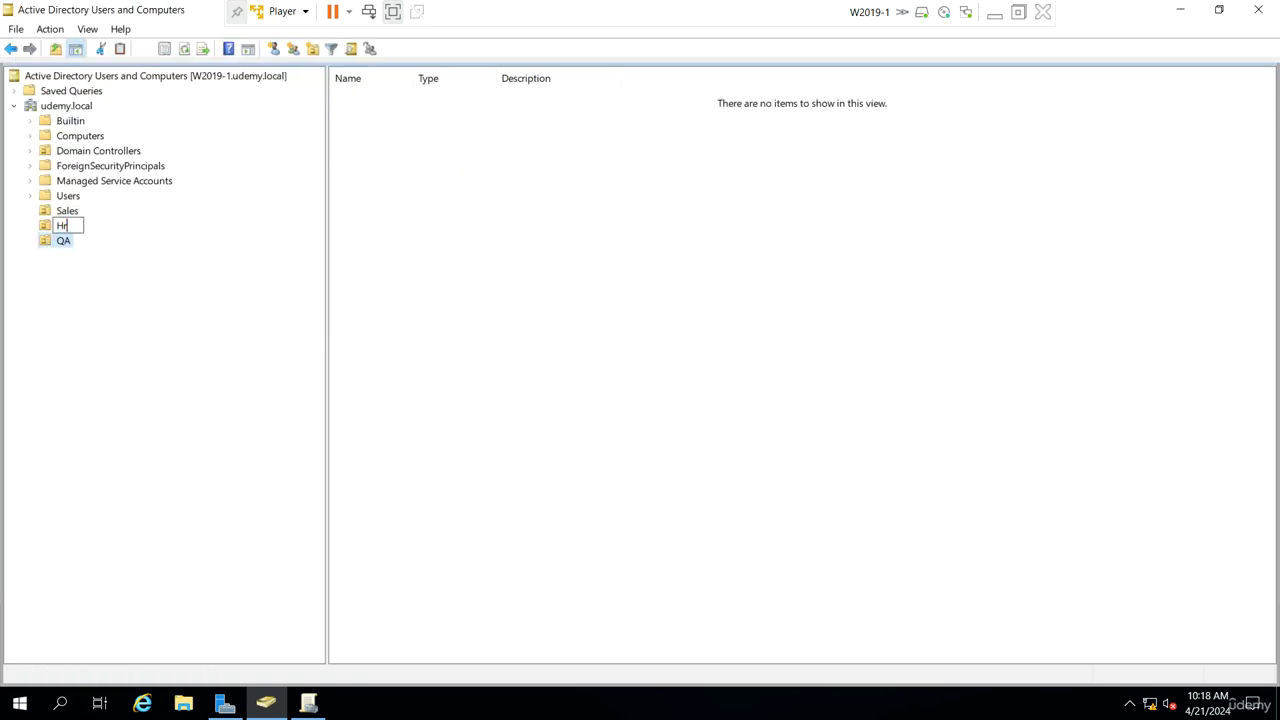
key(Return)
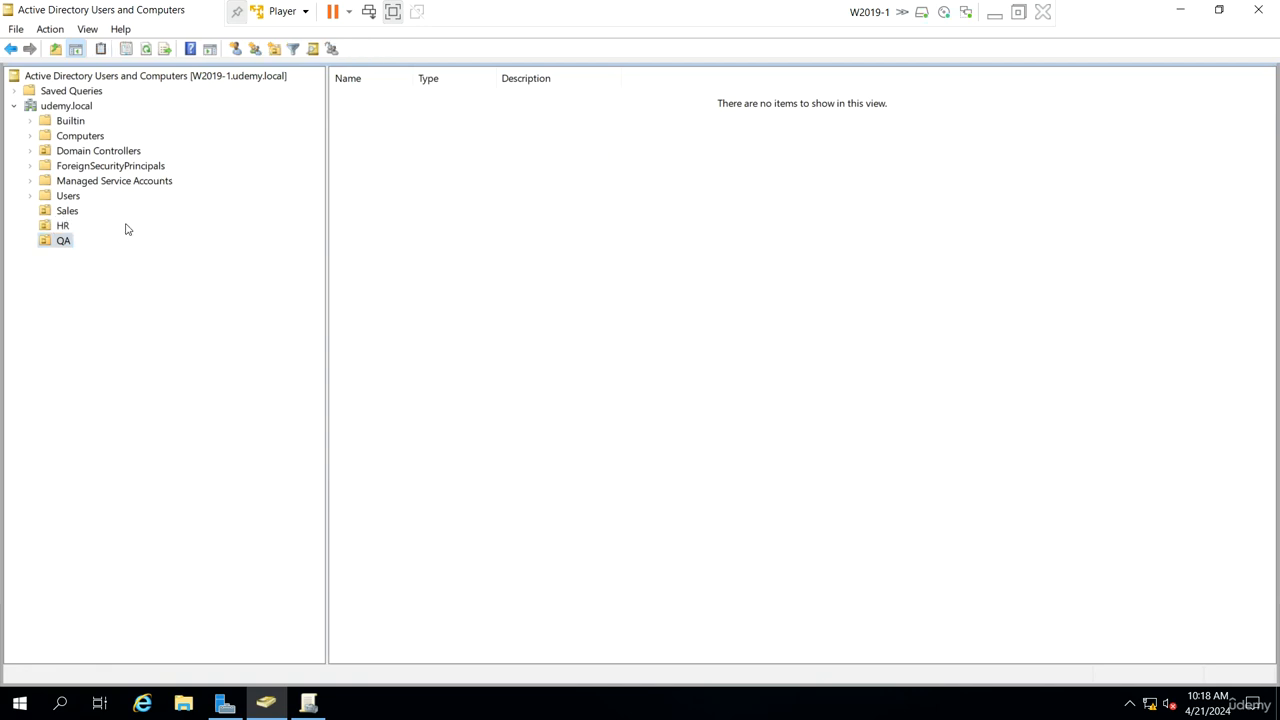
Step: Start a new user in the Sales unit with first name s and logon name s1
click(74, 213)
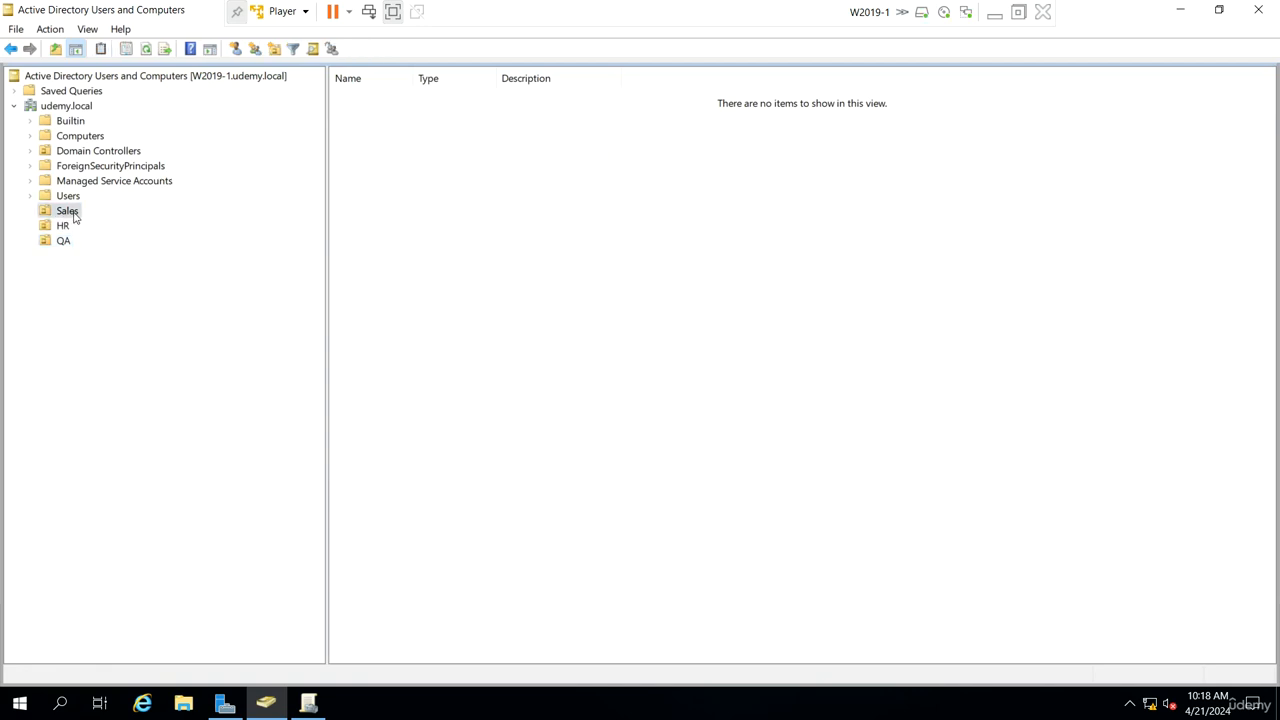
click(235, 48)
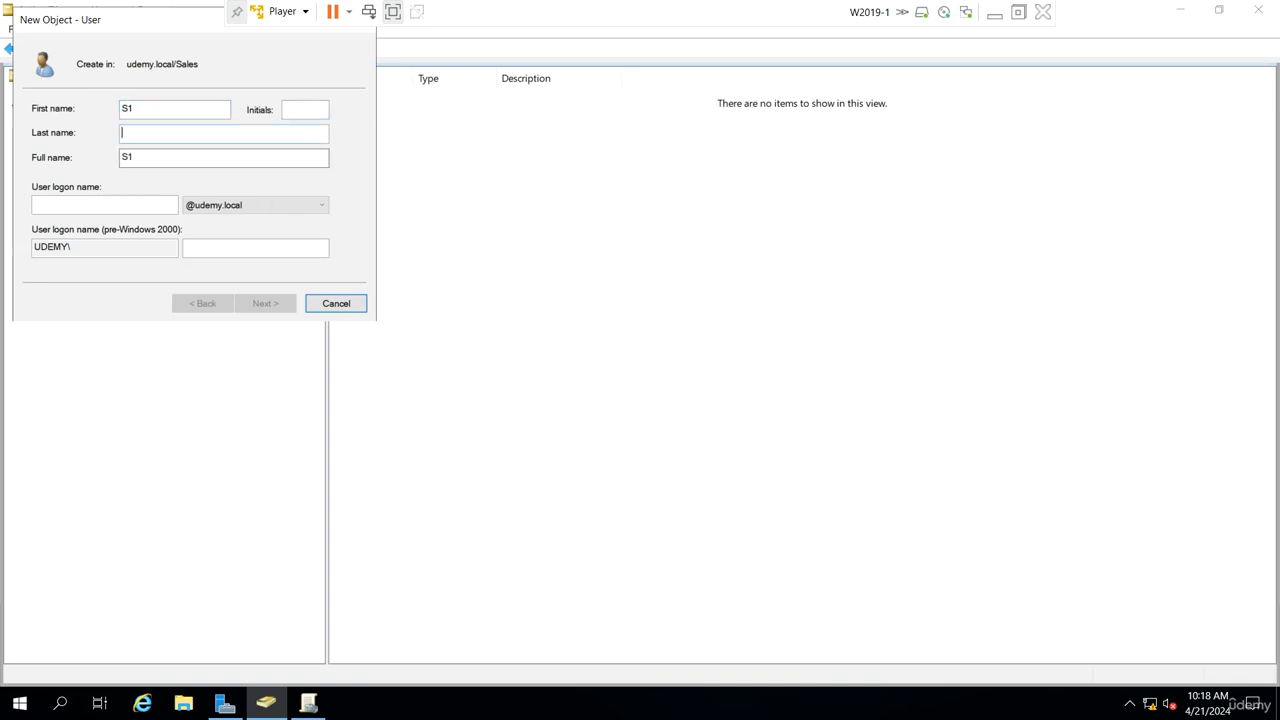
key(shift+Tab)
key(BackSpace)
text(s)
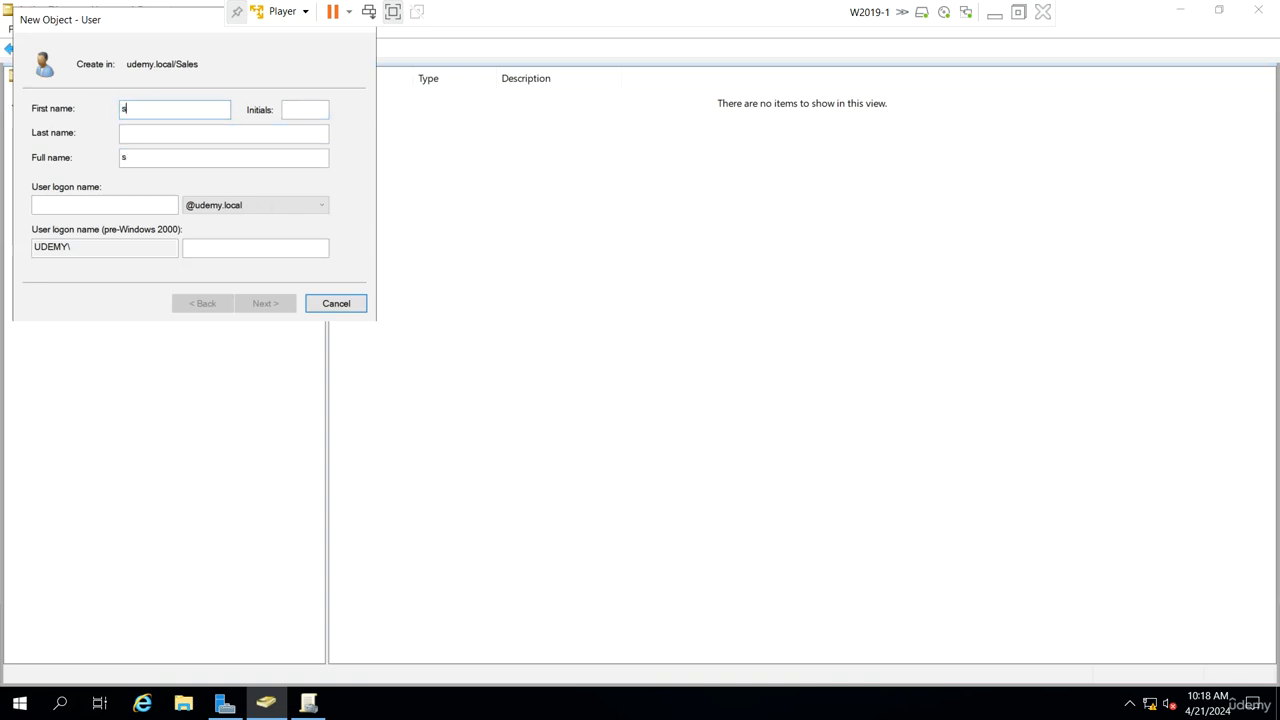
key(Tab)
key(Tab)
key(Tab)
text(s1)
Step: Clear 'User must change password at next logon' and finish creating the s1 user
key(Return)
key(Tab)
key(space)
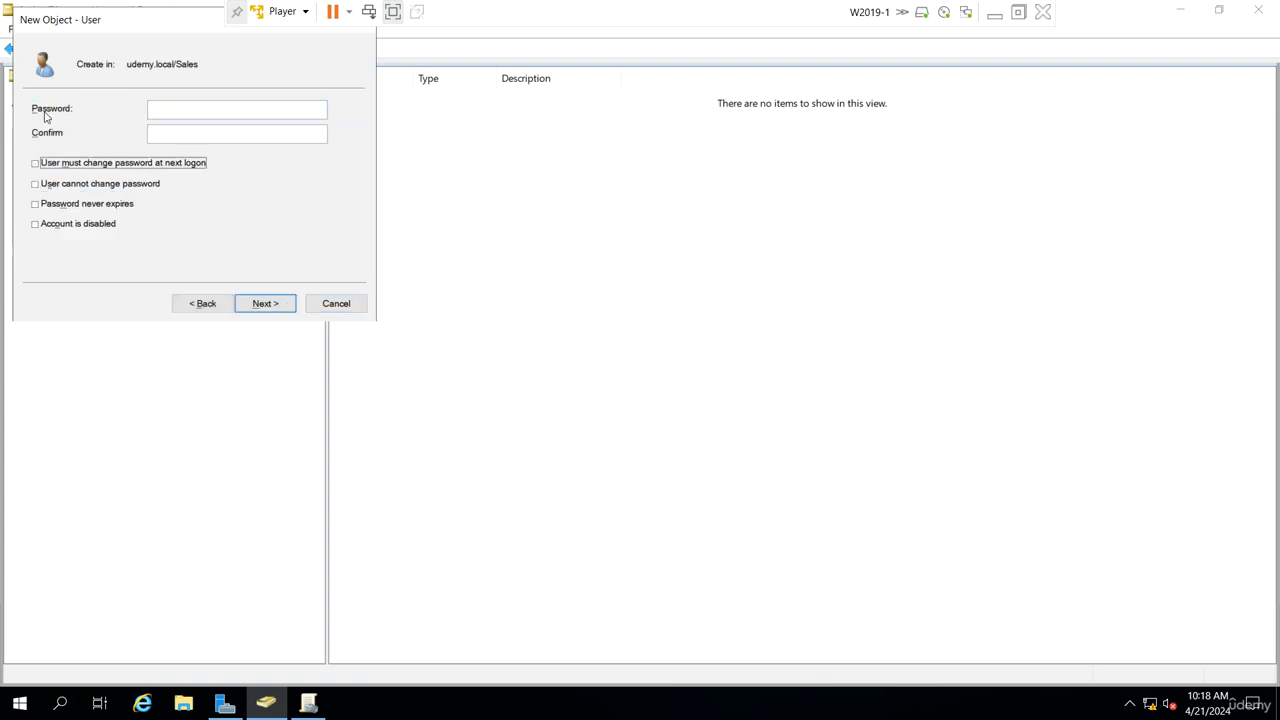
key(Return)
key(Return)
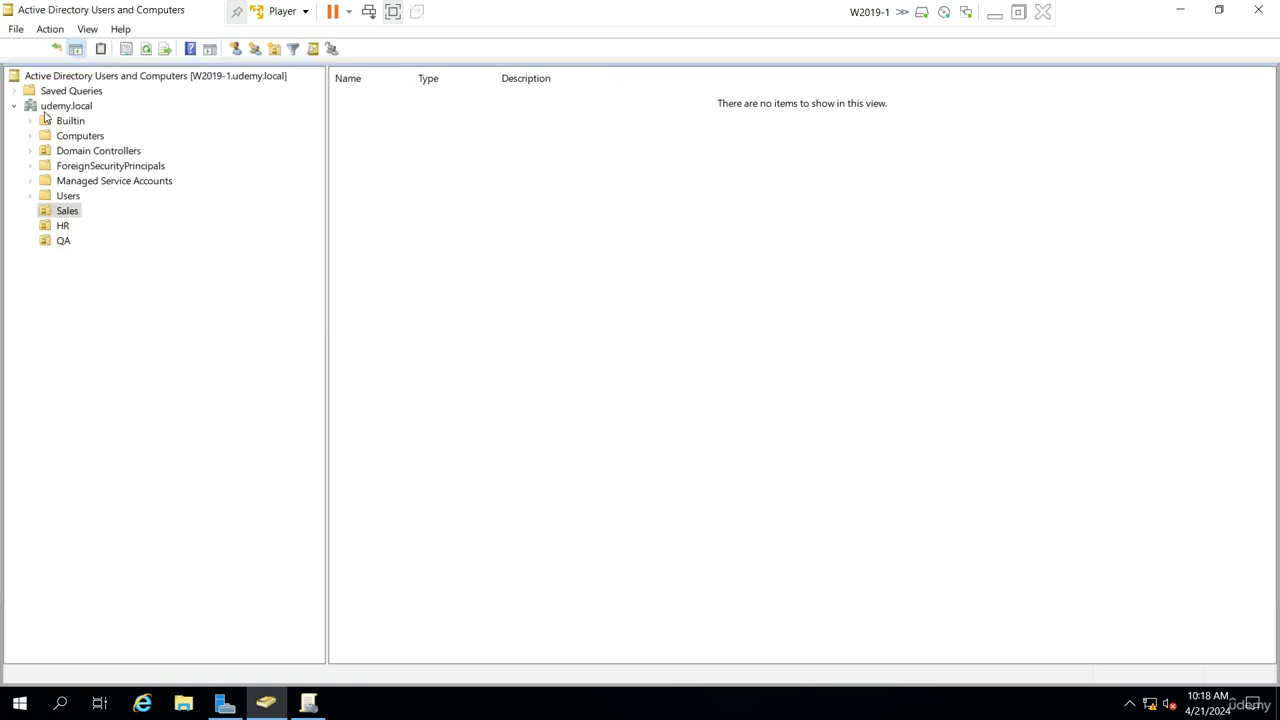
Step: Copy user s1 to create a new user s2 in Sales
right_click(379, 99)
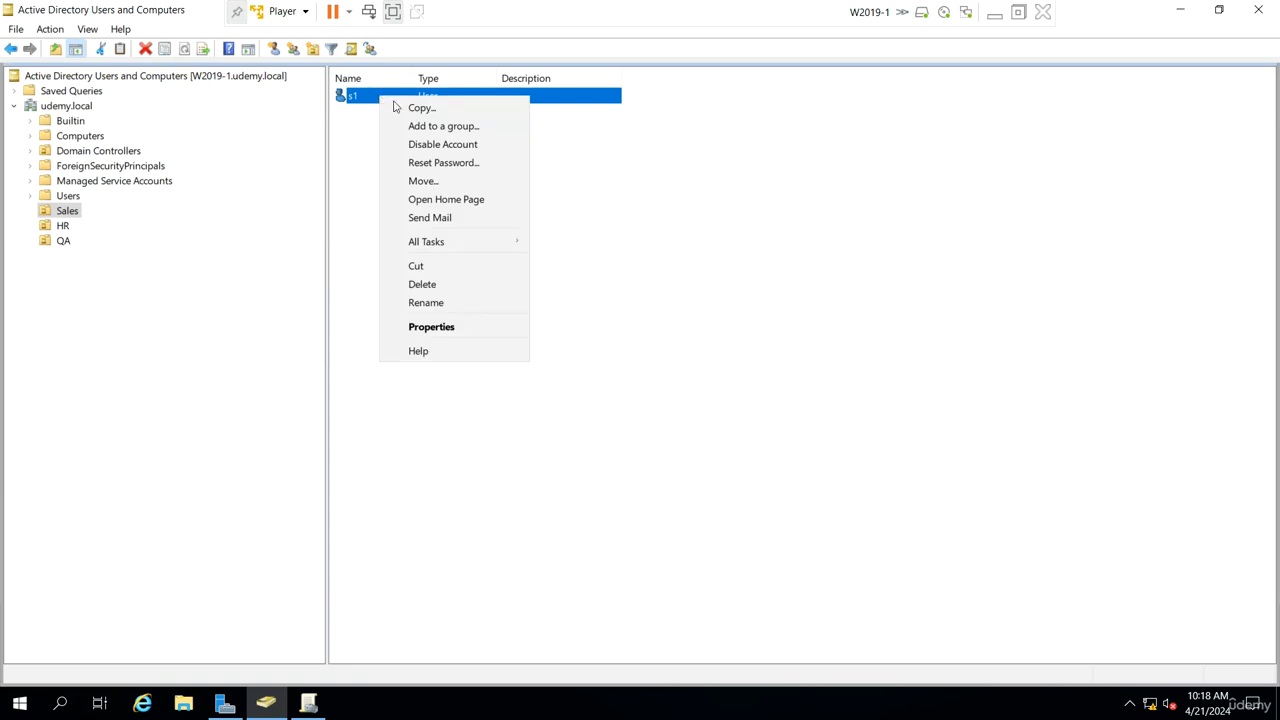
click(410, 106)
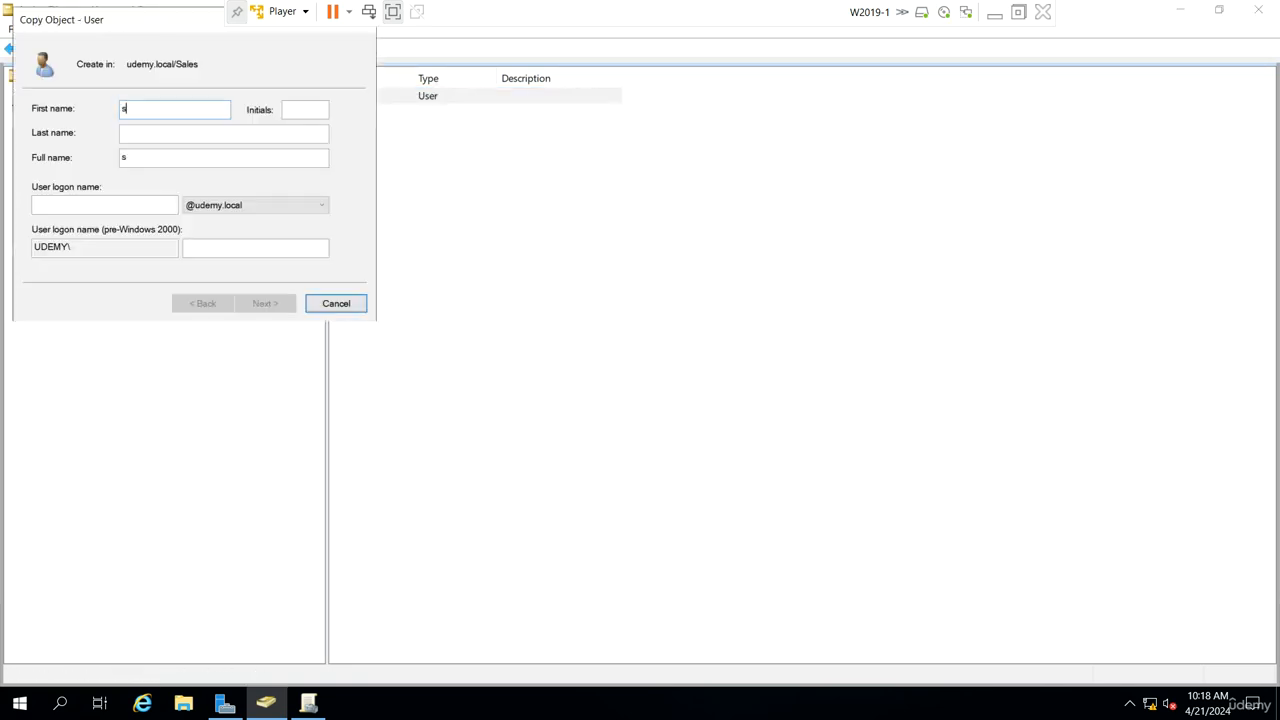
text(s2)
key(Return)
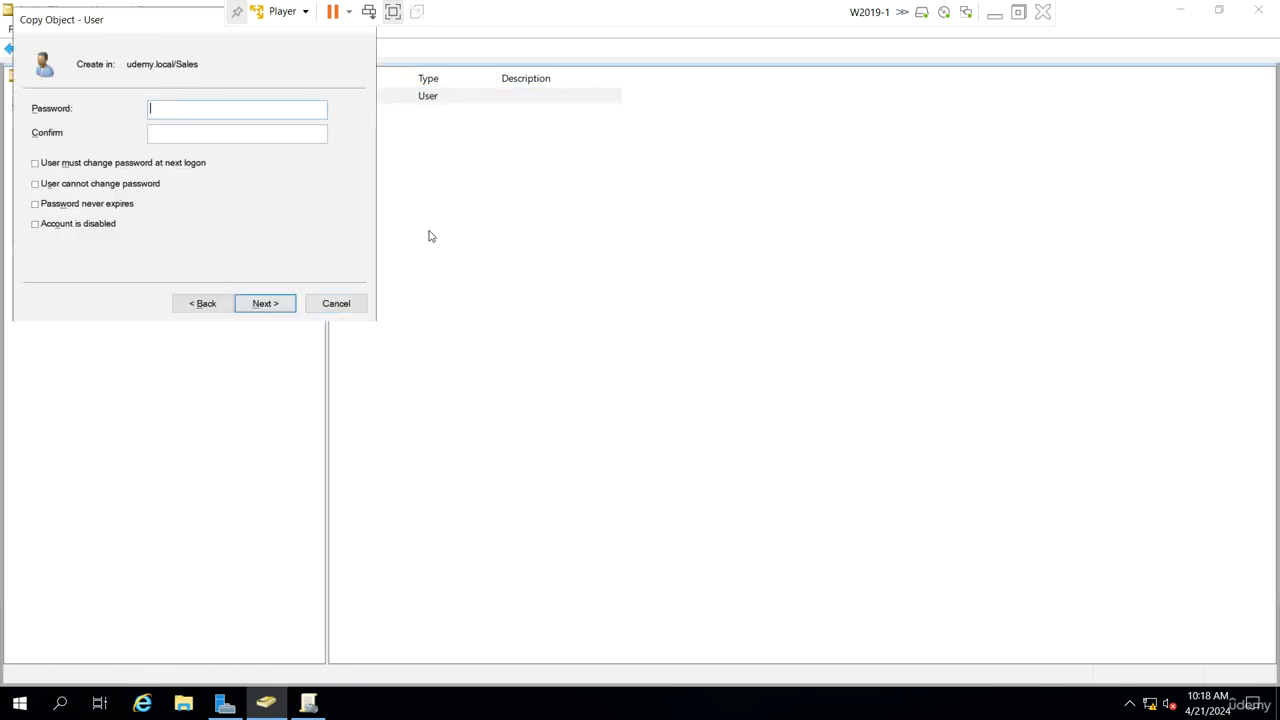
key(Return)
key(Return)
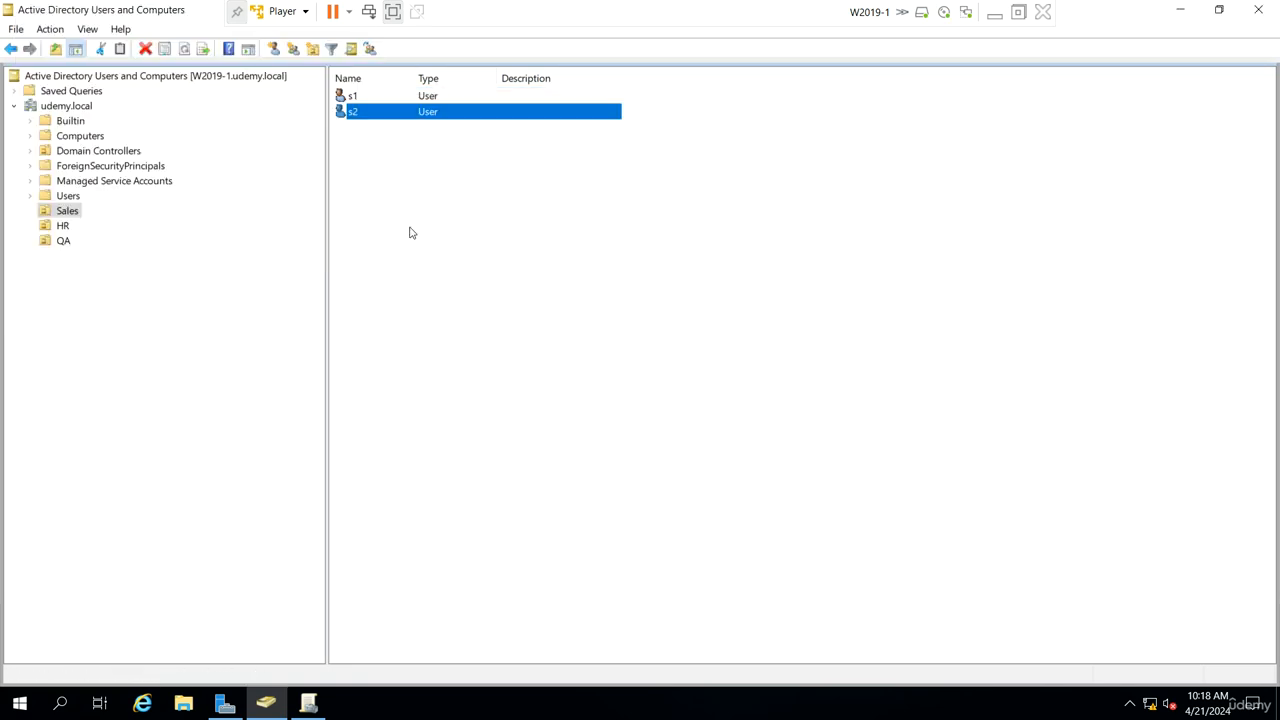
Step: Copy user s2 to create a new user s3 in Sales
right_click(382, 118)
click(416, 129)
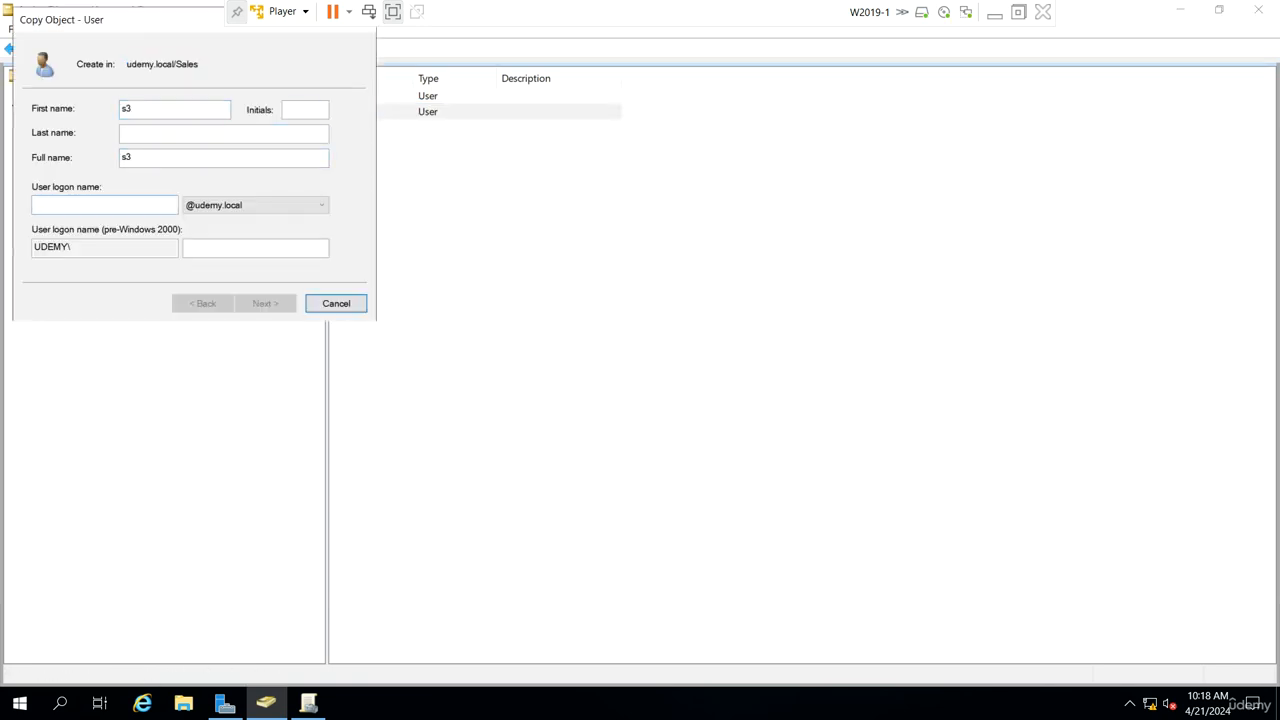
text(s3)
key(Return)
key(Return)
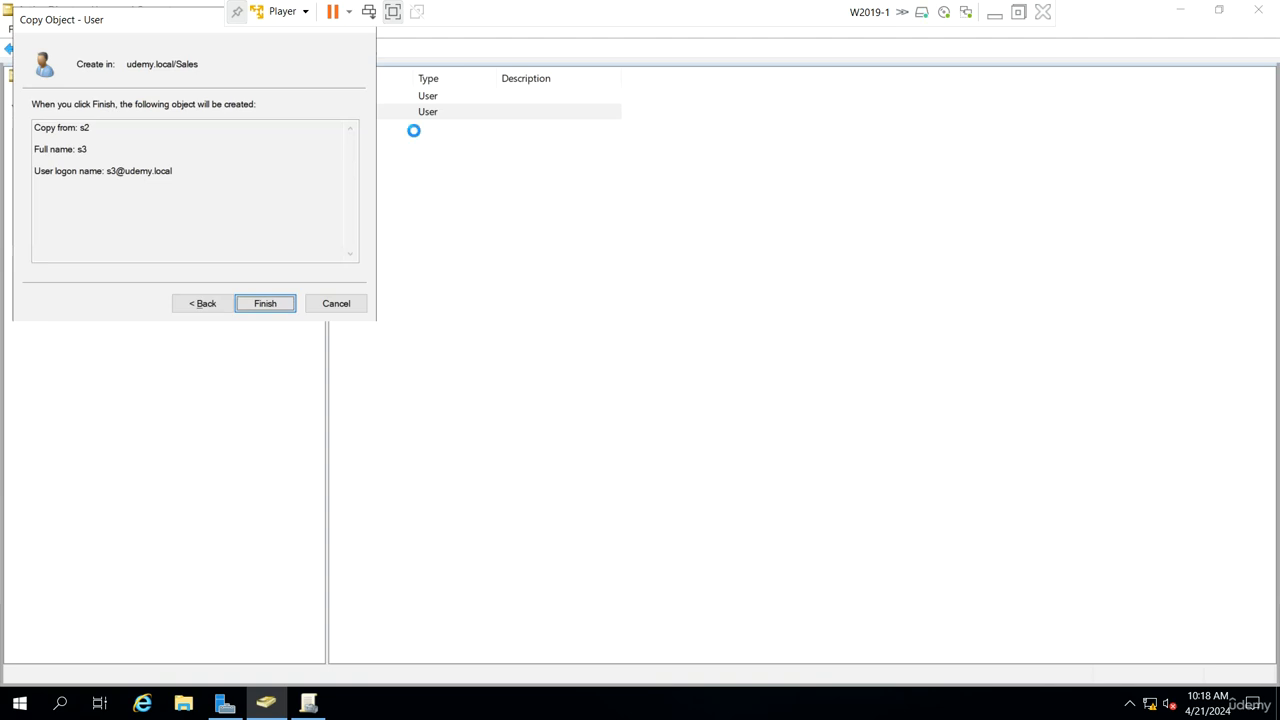
key(Return)
Step: Finish creating user s3, then create a new global security group named sgrp in the Sales unit
click(409, 198)
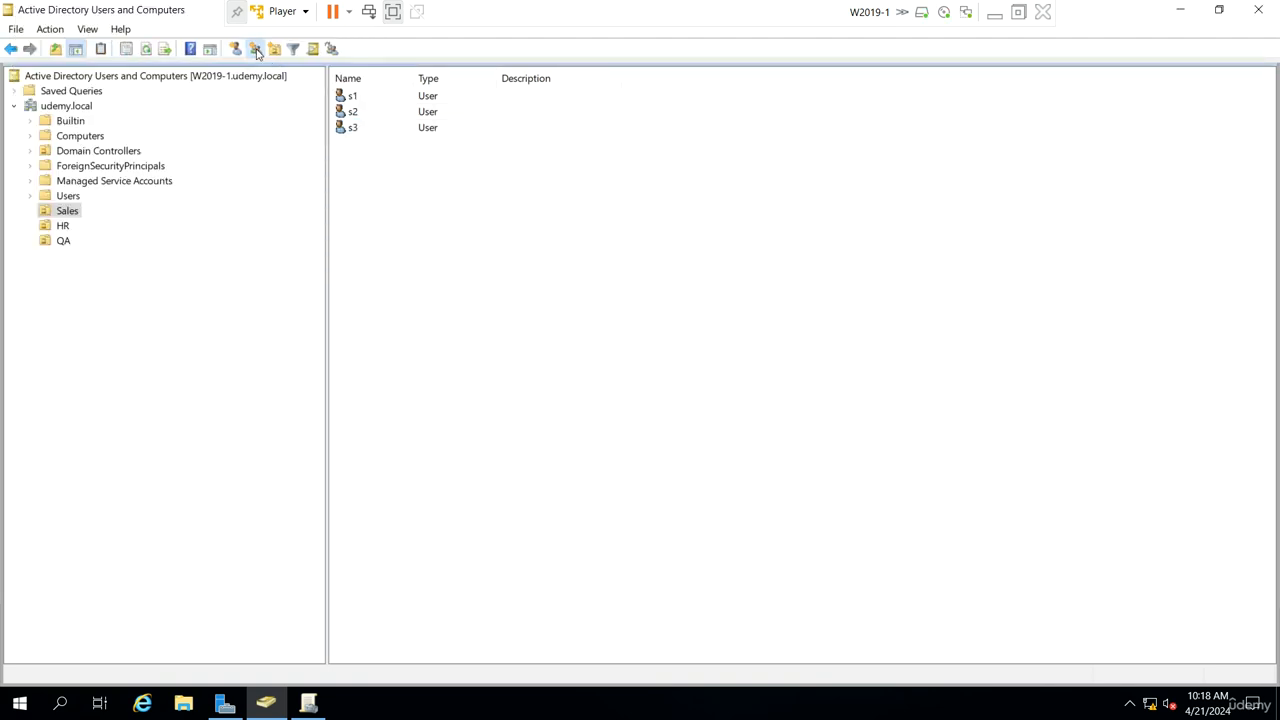
click(256, 50)
text(sgr)
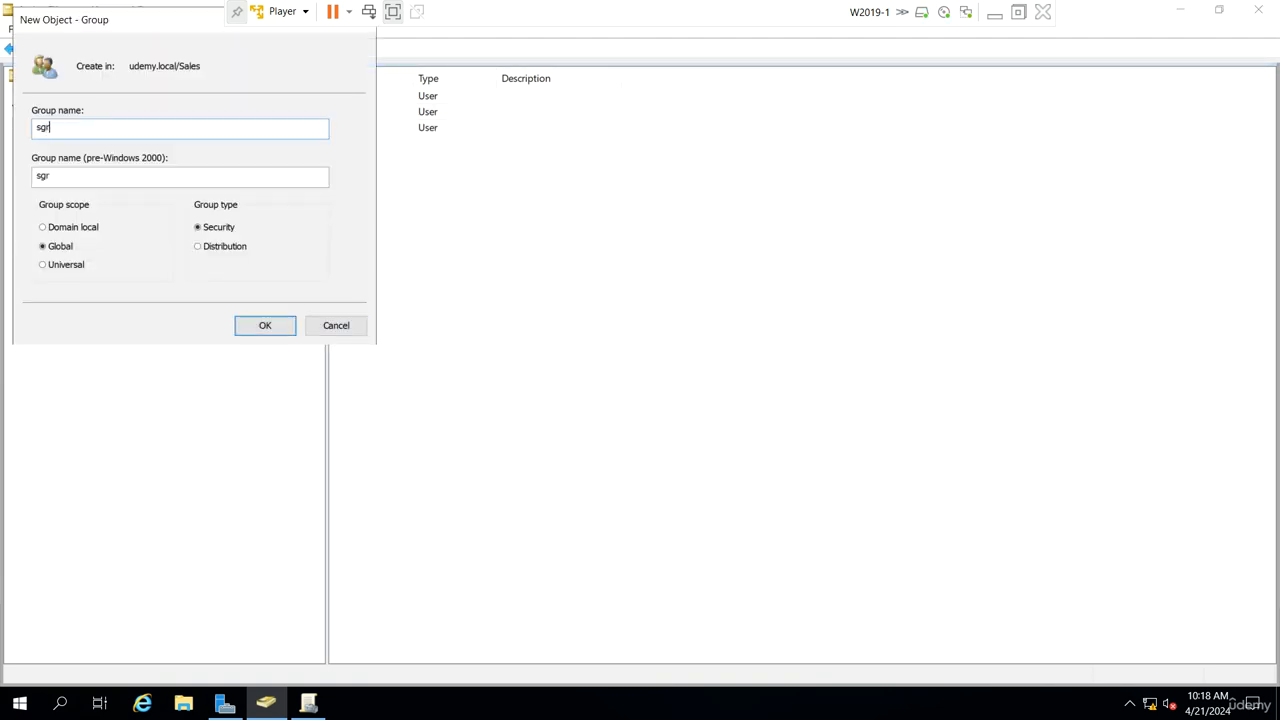
text(p)
key(Return)
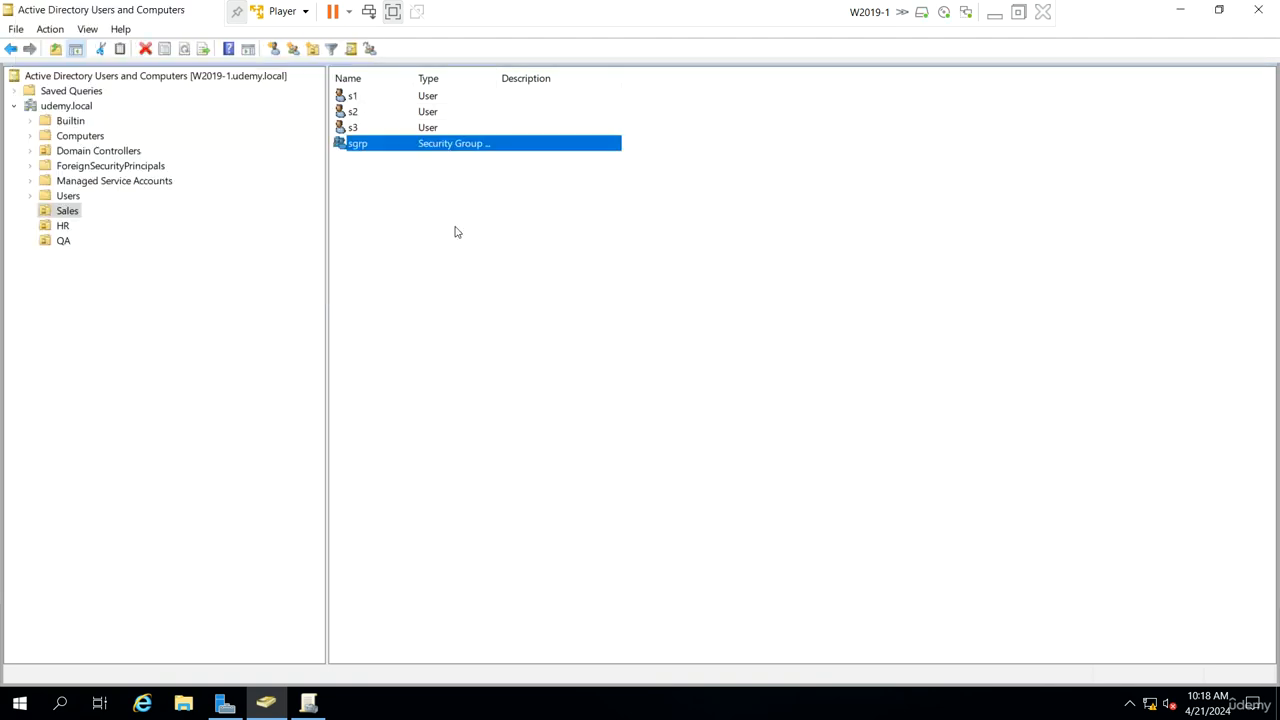
Step: Add users s1, s2 and s3 as members of the sgrp group
double_click(404, 147)
click(545, 191)
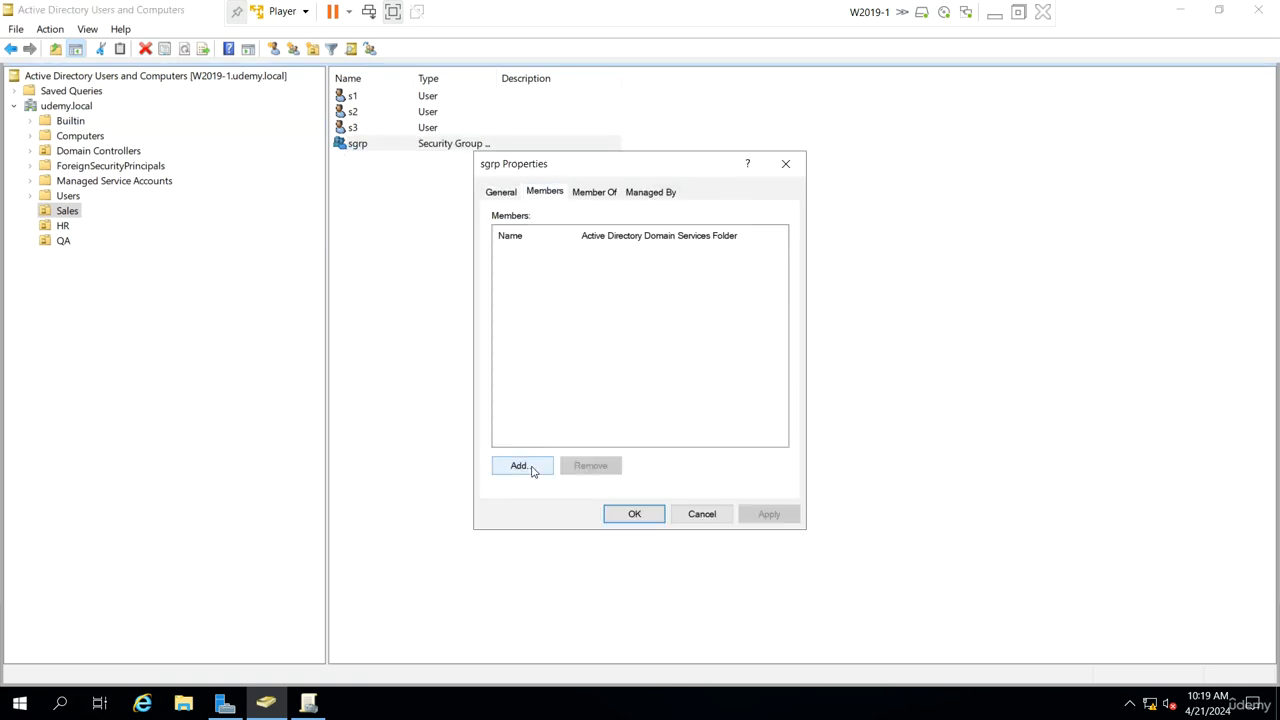
click(520, 466)
text(s1;)
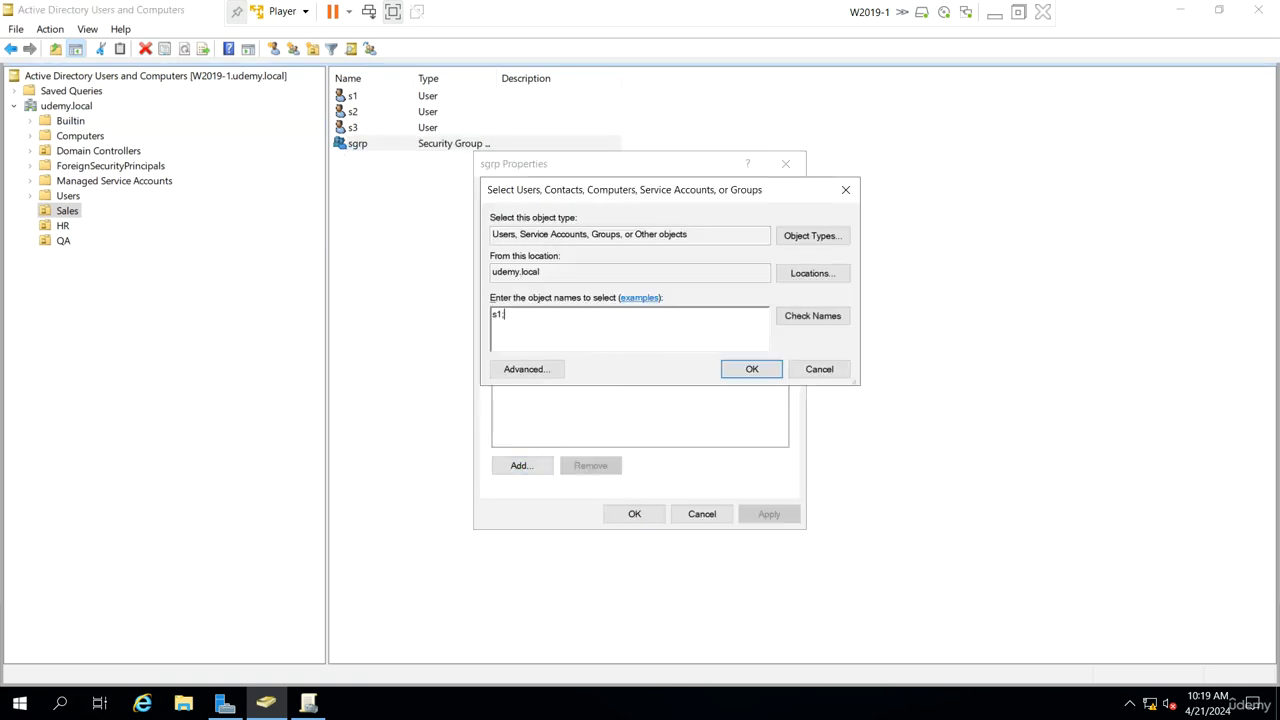
text(s2;s3)
key(Return)
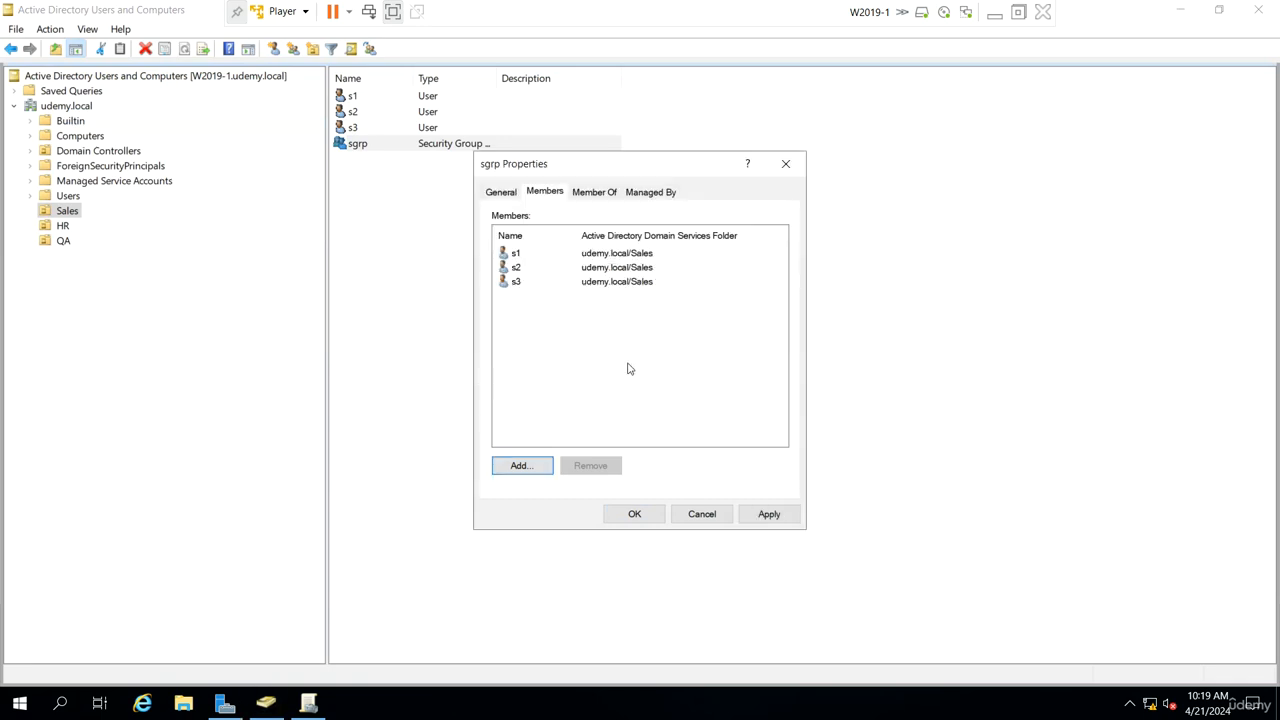
click(634, 514)
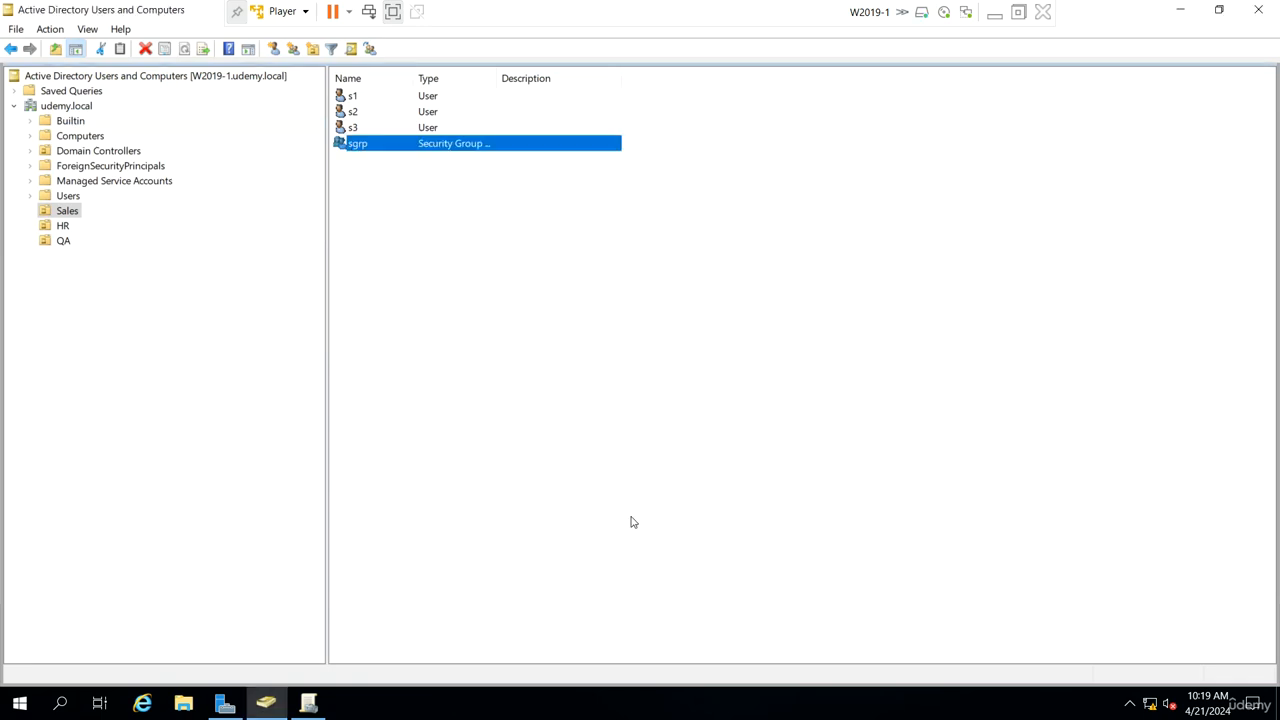
Step: Start a new user in the HR unit with first name h1 and logon name h1
click(63, 226)
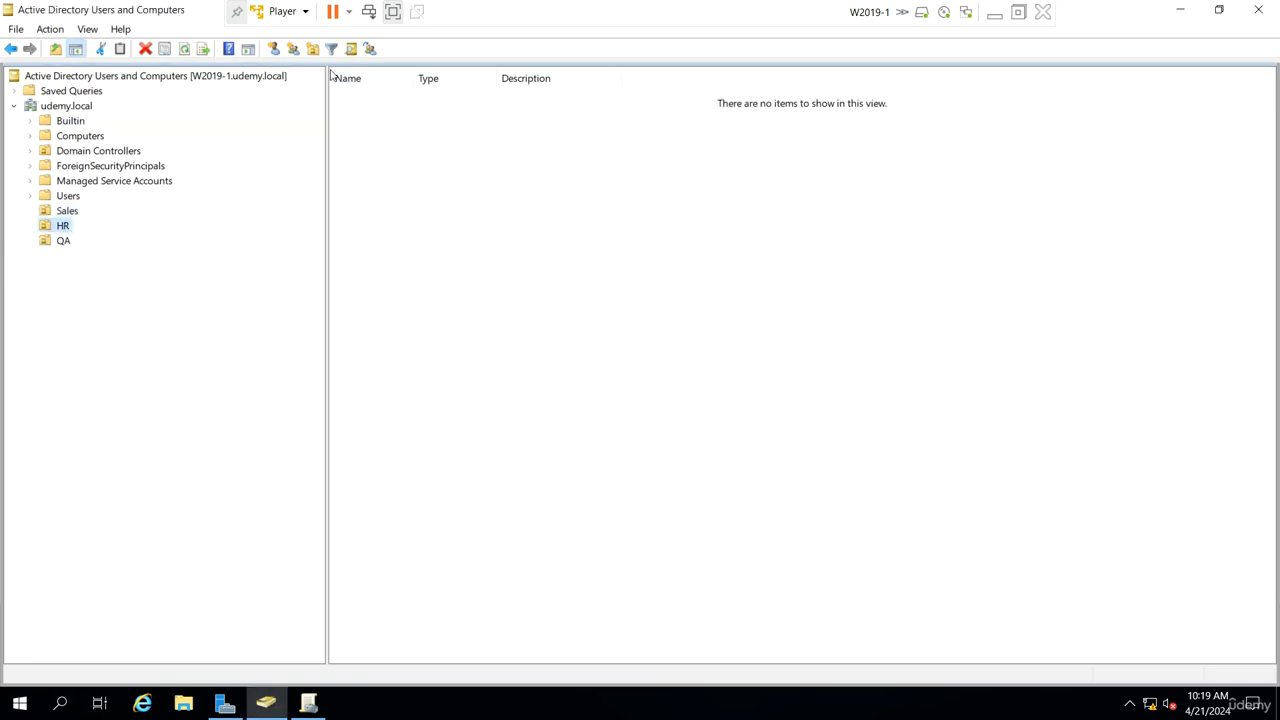
click(273, 48)
text(h1)
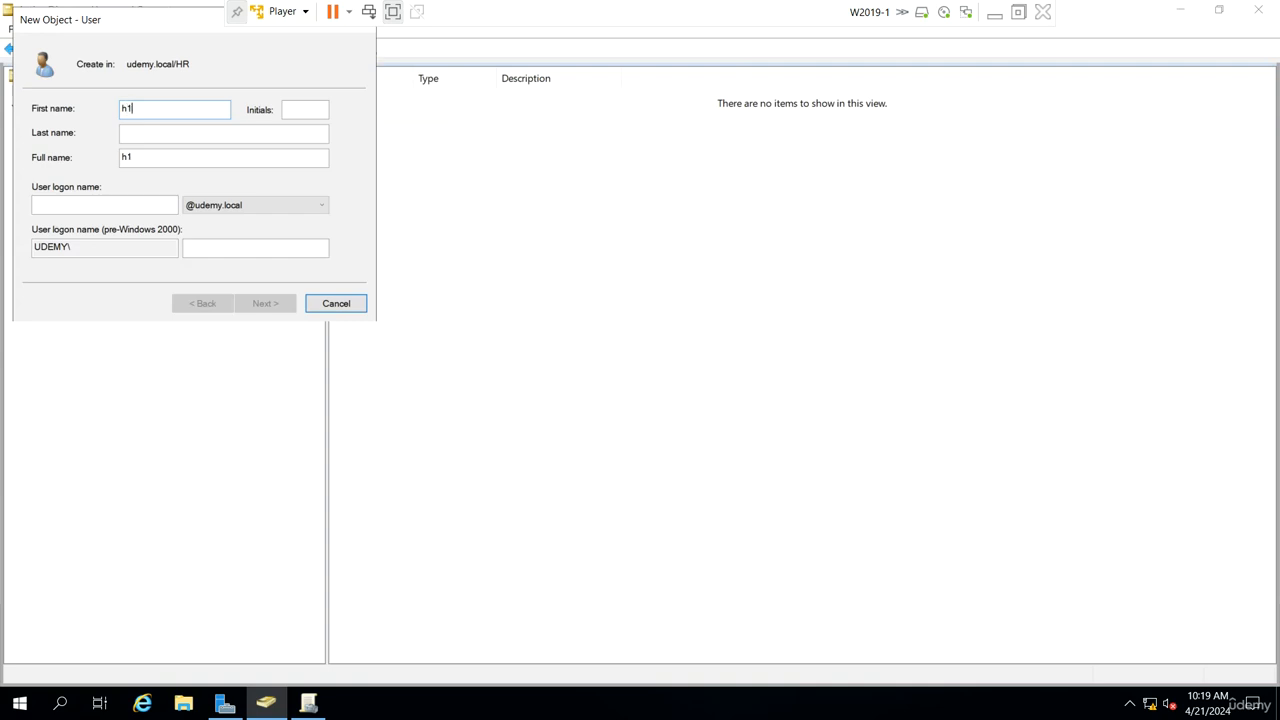
key(Tab)
key(Tab)
key(Tab)
text(h1)
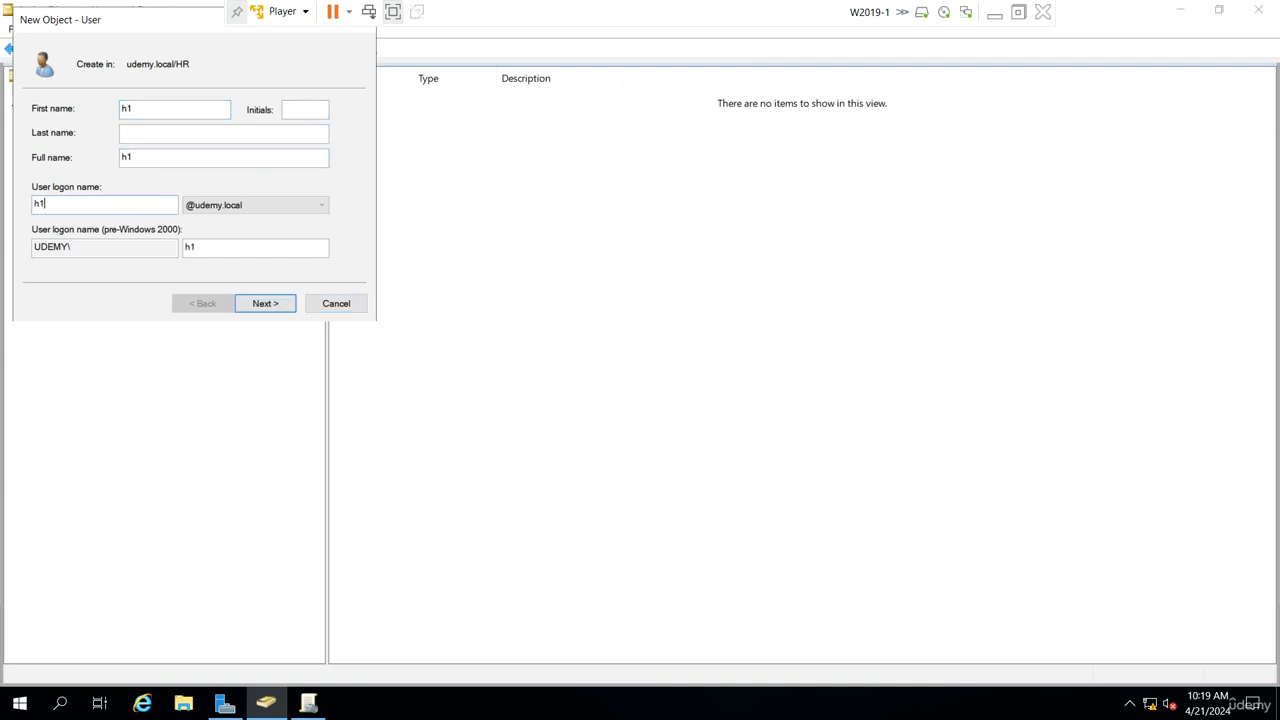
key(Return)
Step: Go through the password options and finish creating the h1 user
key(Tab)
key(Tab)
key(Tab)
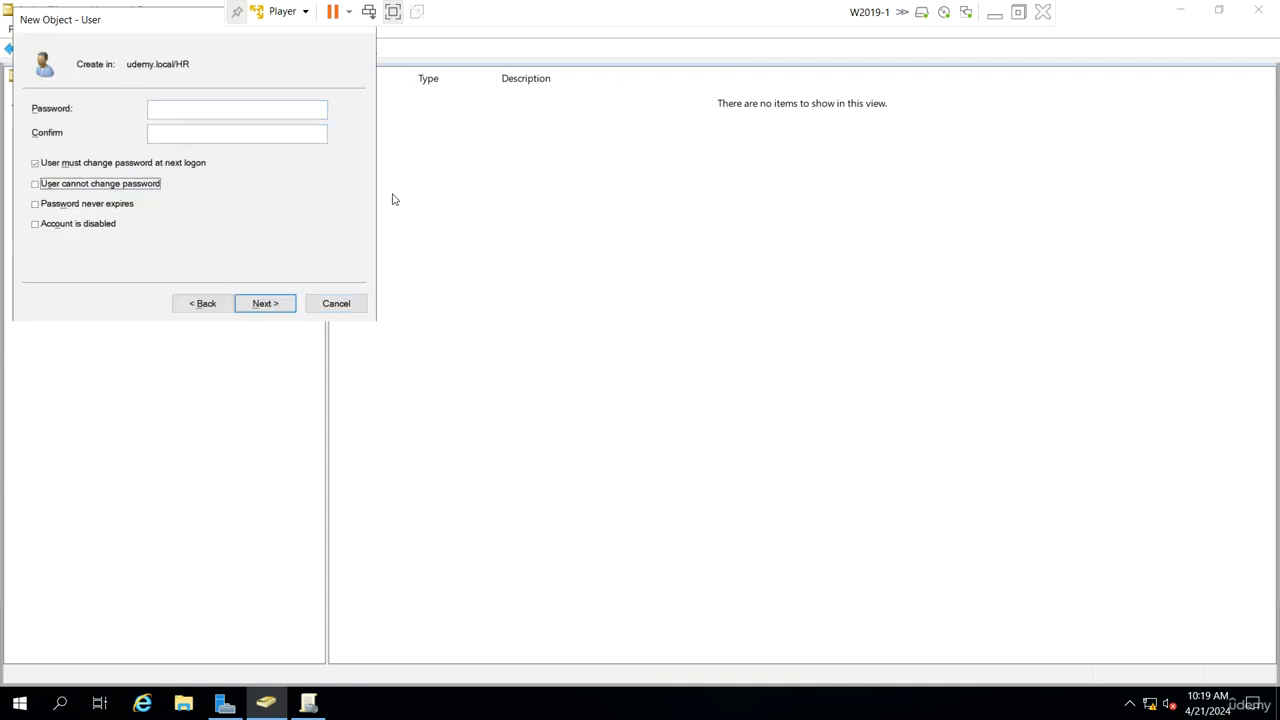
key(shift+Tab)
key(Return)
key(Return)
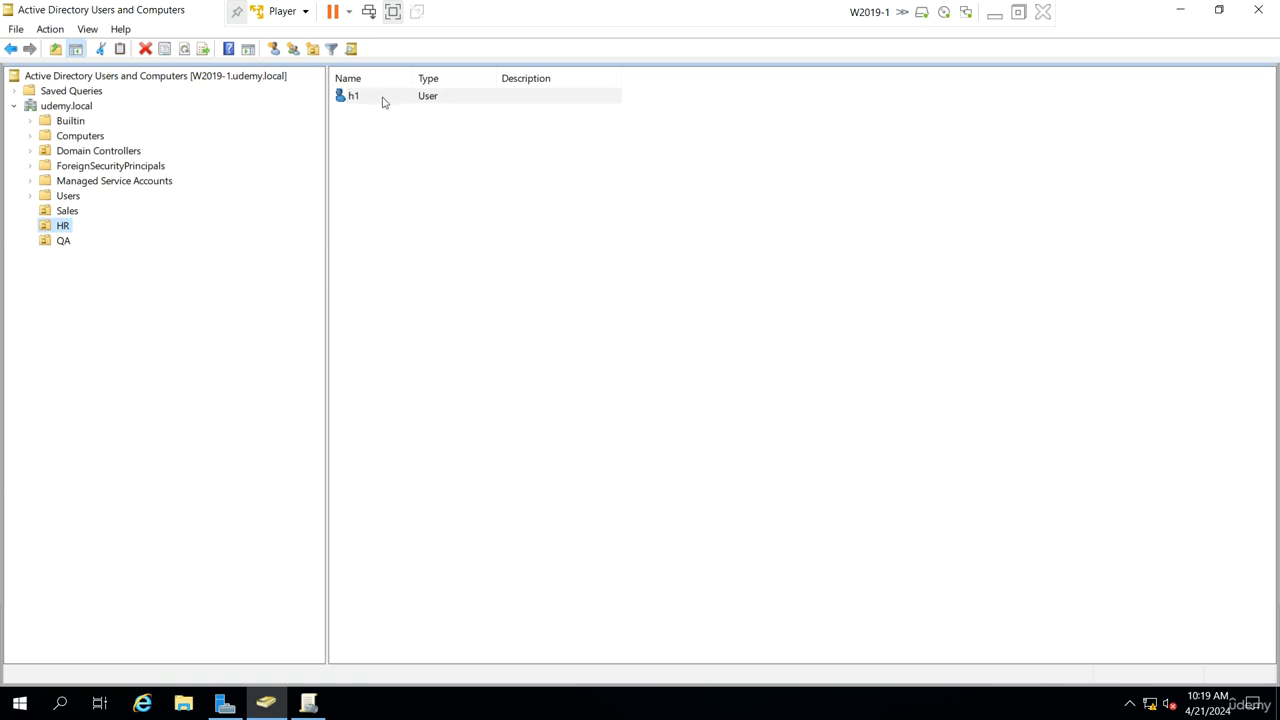
Step: Copy user h1 to create a new user h2 with logon name h2 in HR
right_click(381, 100)
click(416, 109)
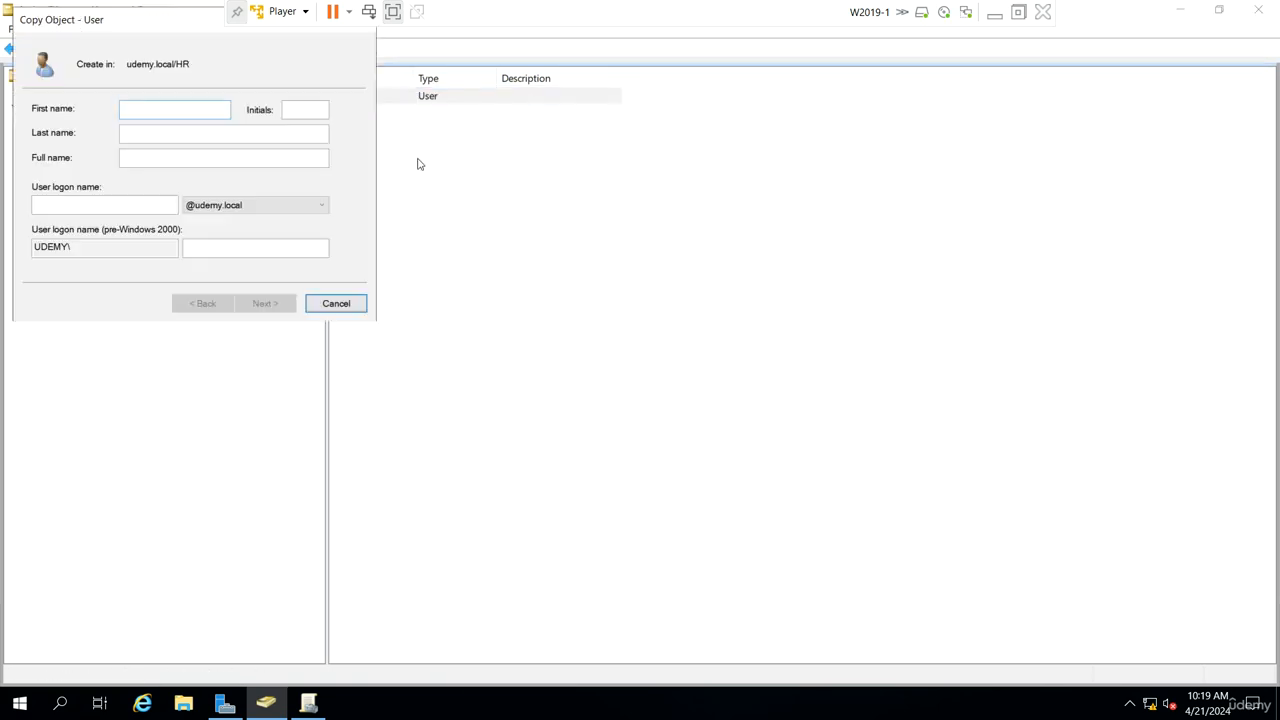
text(h2)
key(Tab)
key(Tab)
key(Tab)
key(Tab)
text(h2)
key(Return)
key(Return)
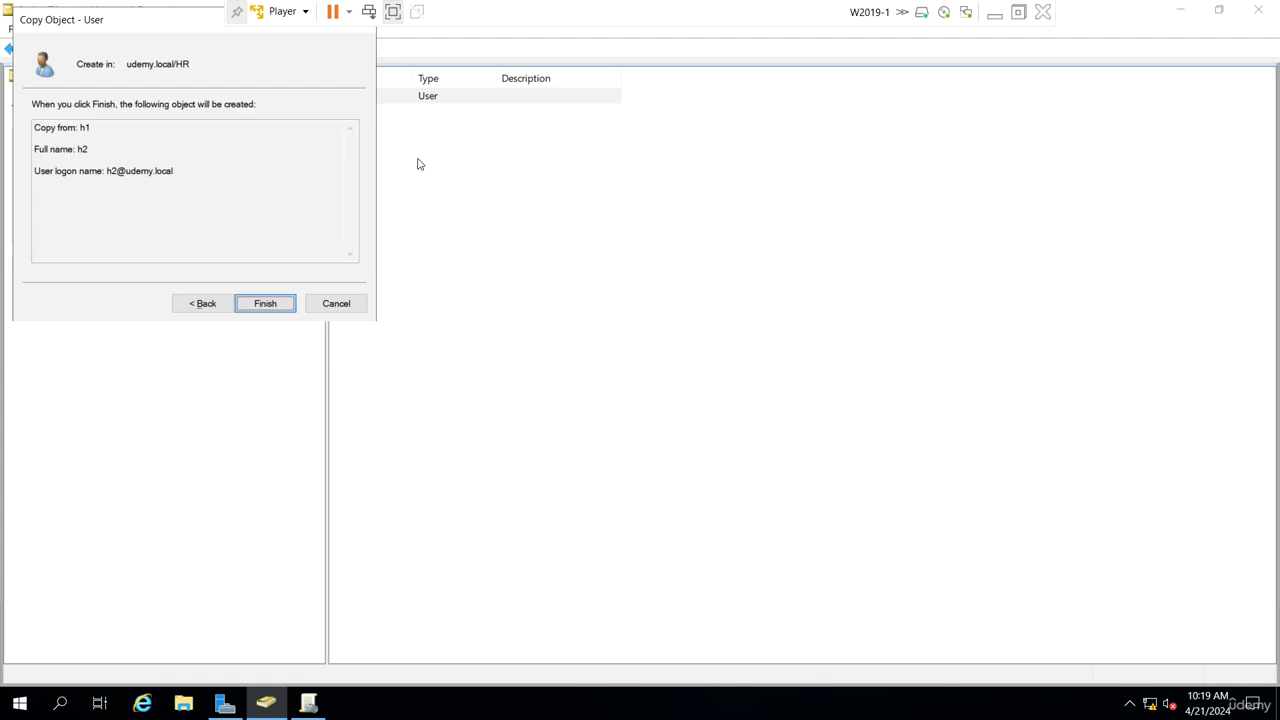
key(Return)
Step: Copy user h2 to create a new user h3 with logon name h3 in HR
right_click(384, 112)
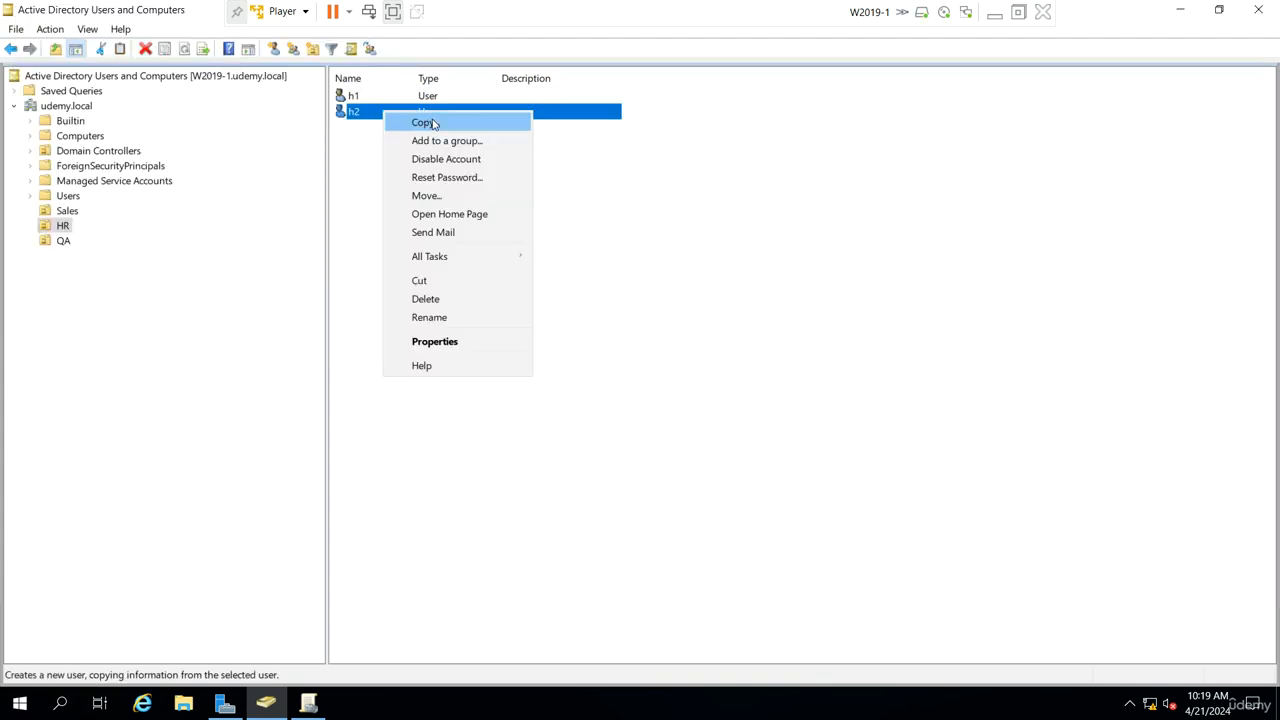
click(418, 120)
text(h3)
key(Tab)
key(Tab)
key(Tab)
key(Tab)
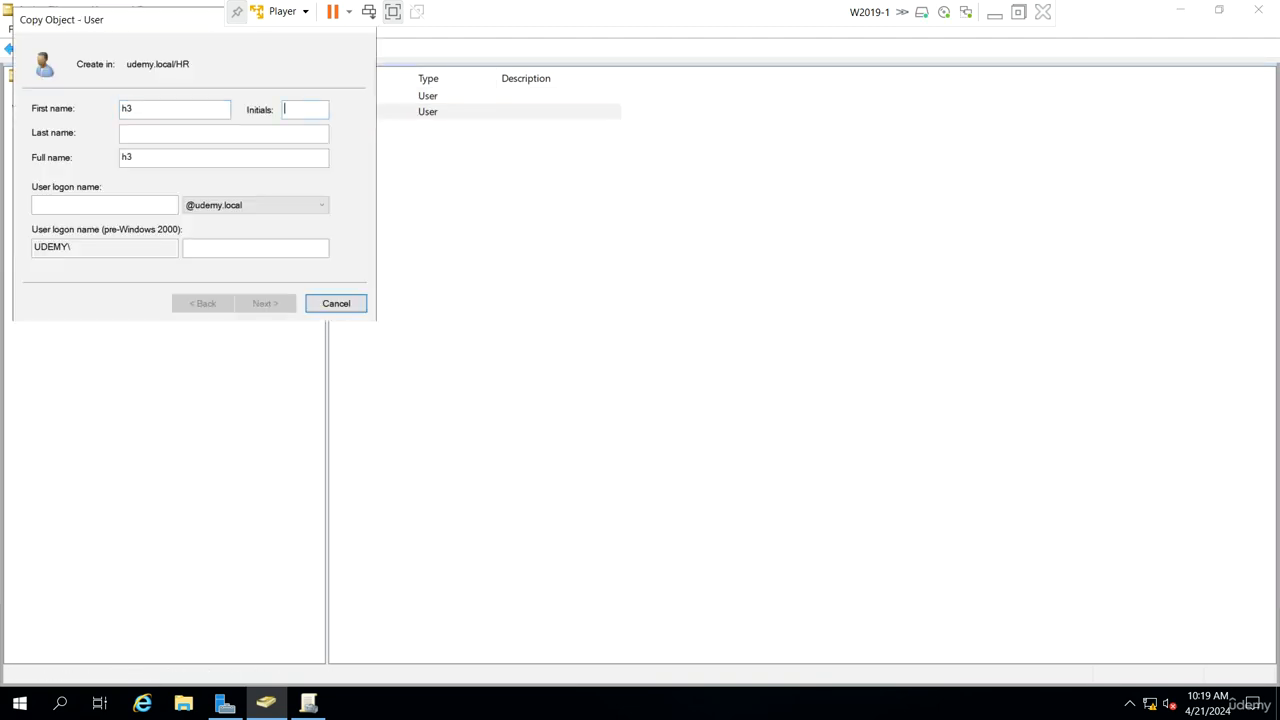
text(h3)
key(Return)
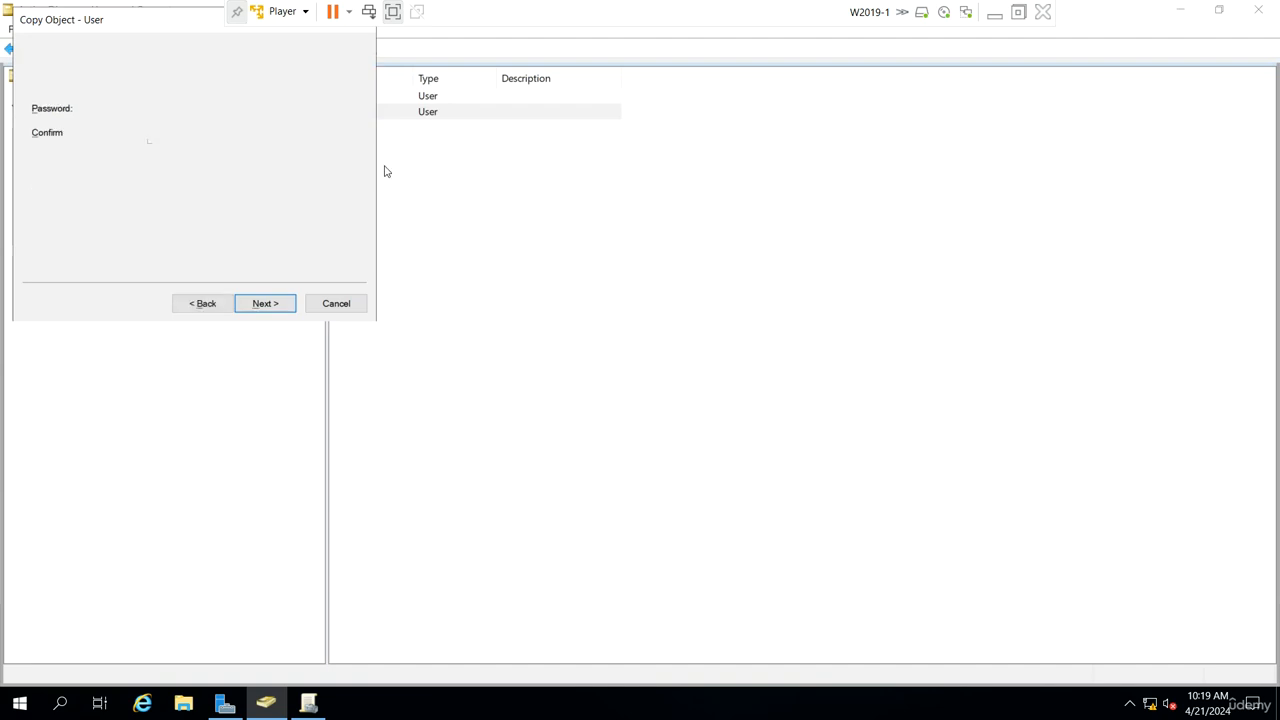
key(Return)
key(Return)
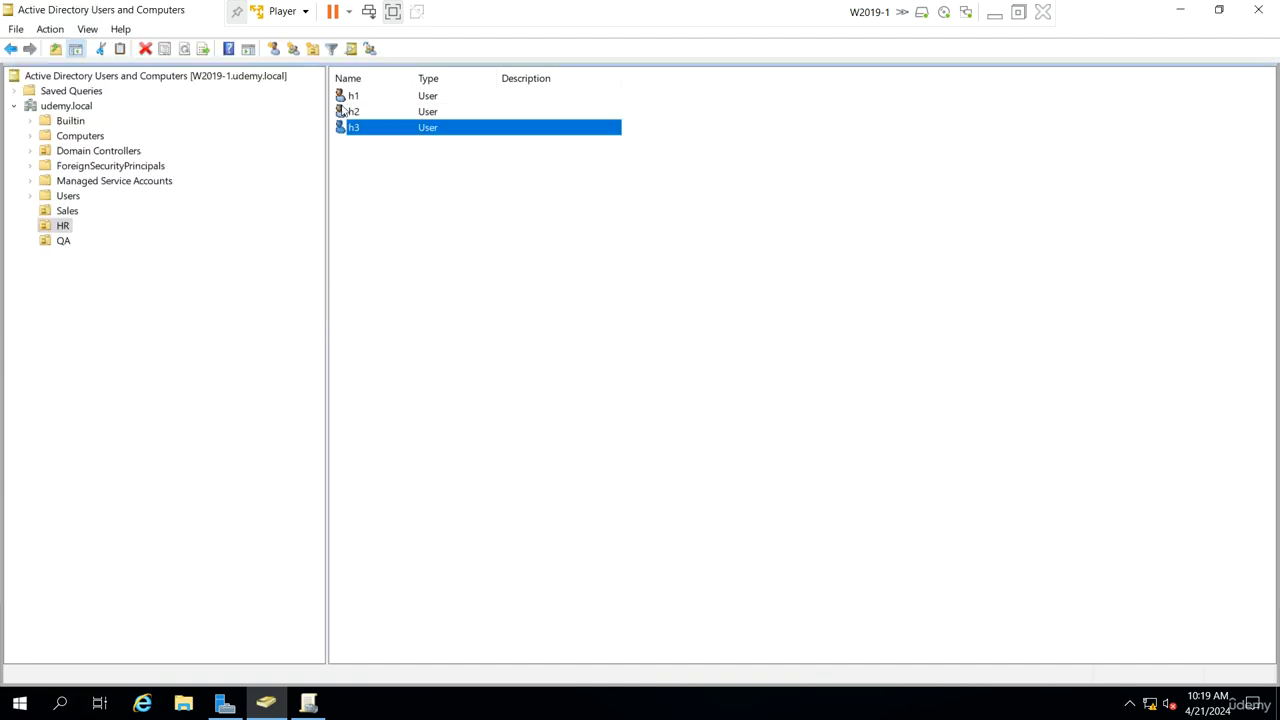
Step: Create a new global security group named hgrp in the HR unit
click(293, 48)
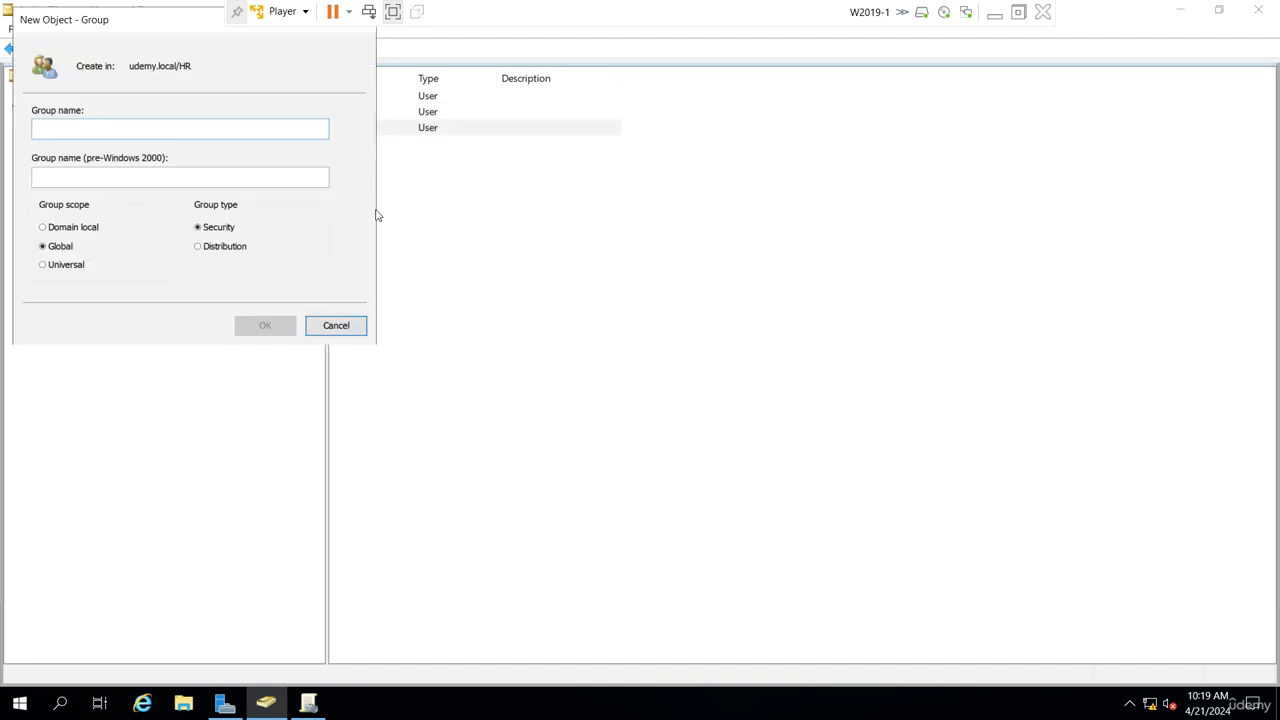
text(hgrp)
key(Return)
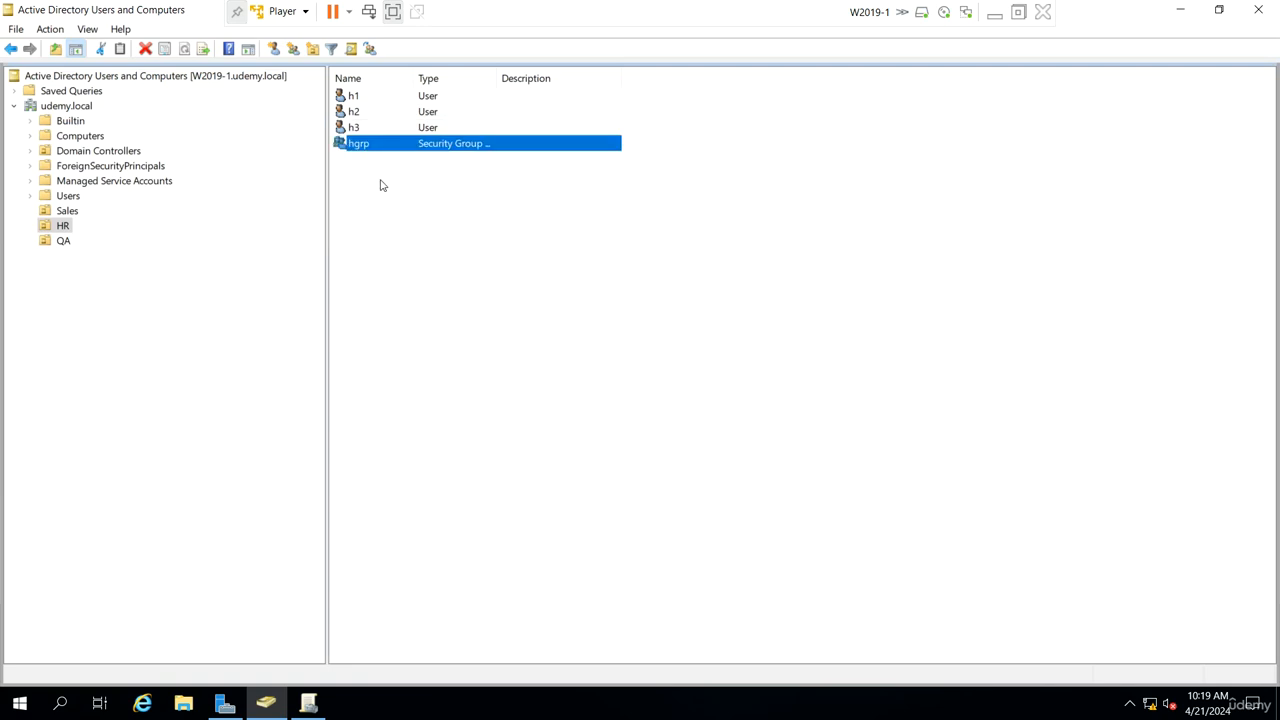
Step: Add users h1, h2 and h3 as members of the hgrp group
double_click(388, 150)
click(544, 191)
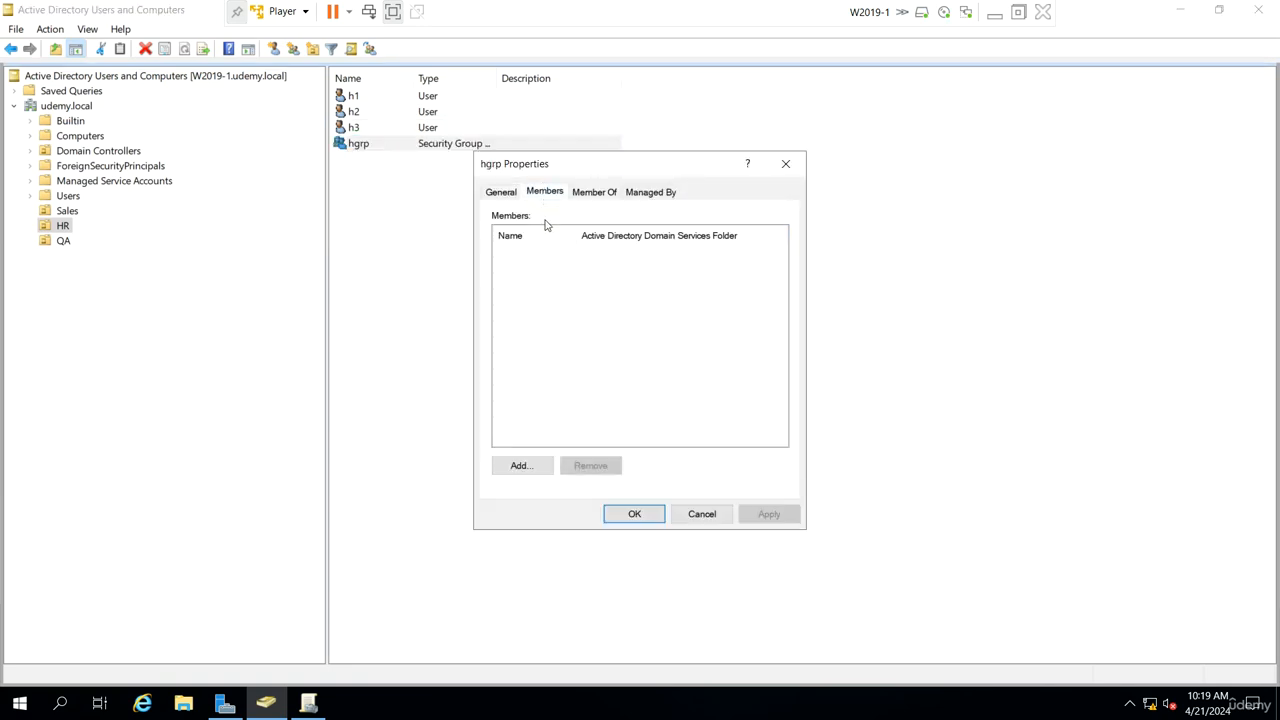
click(547, 453)
text(h1;h2;h3)
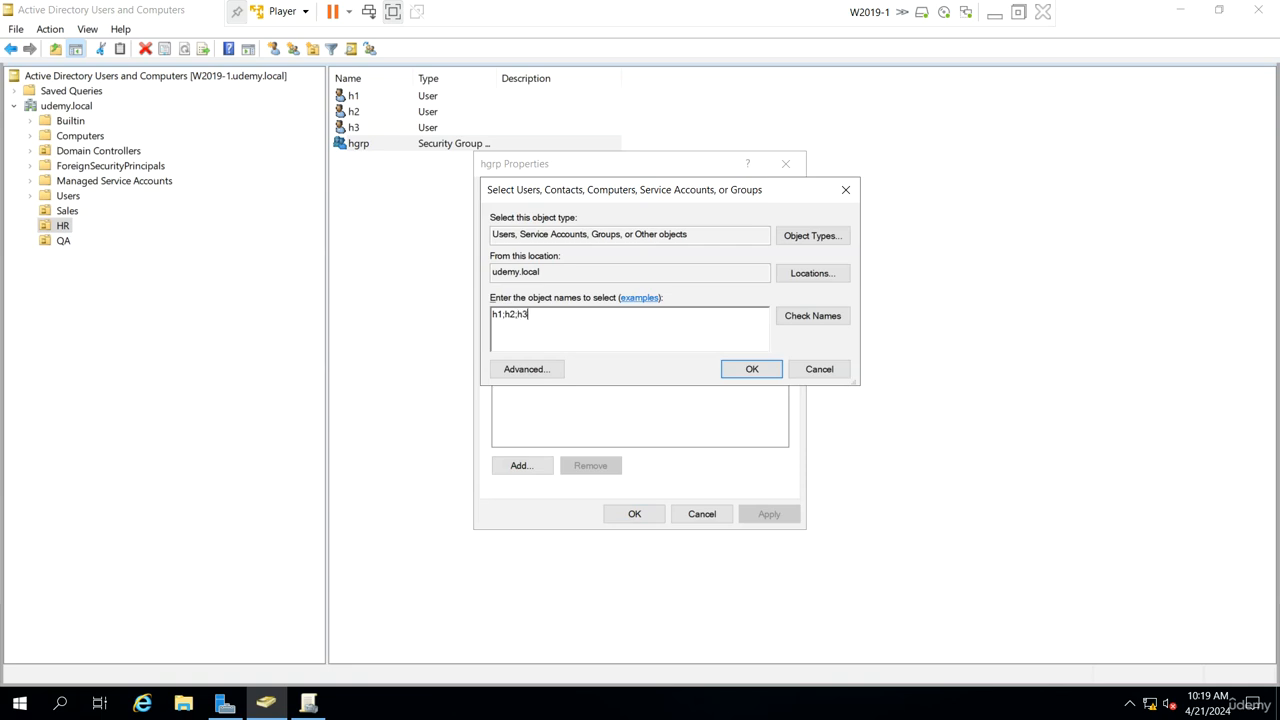
key(Return)
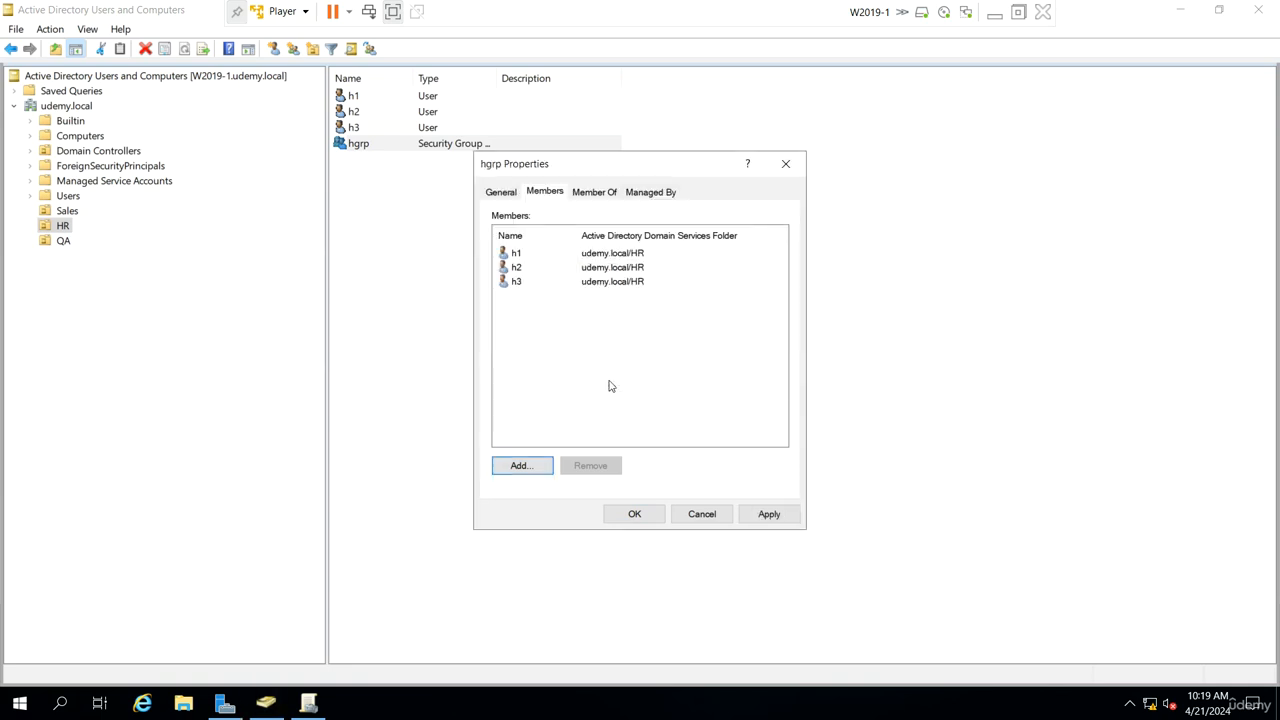
click(638, 516)
Step: Create a new user q1 with logon name q1 in the QA unit
click(63, 241)
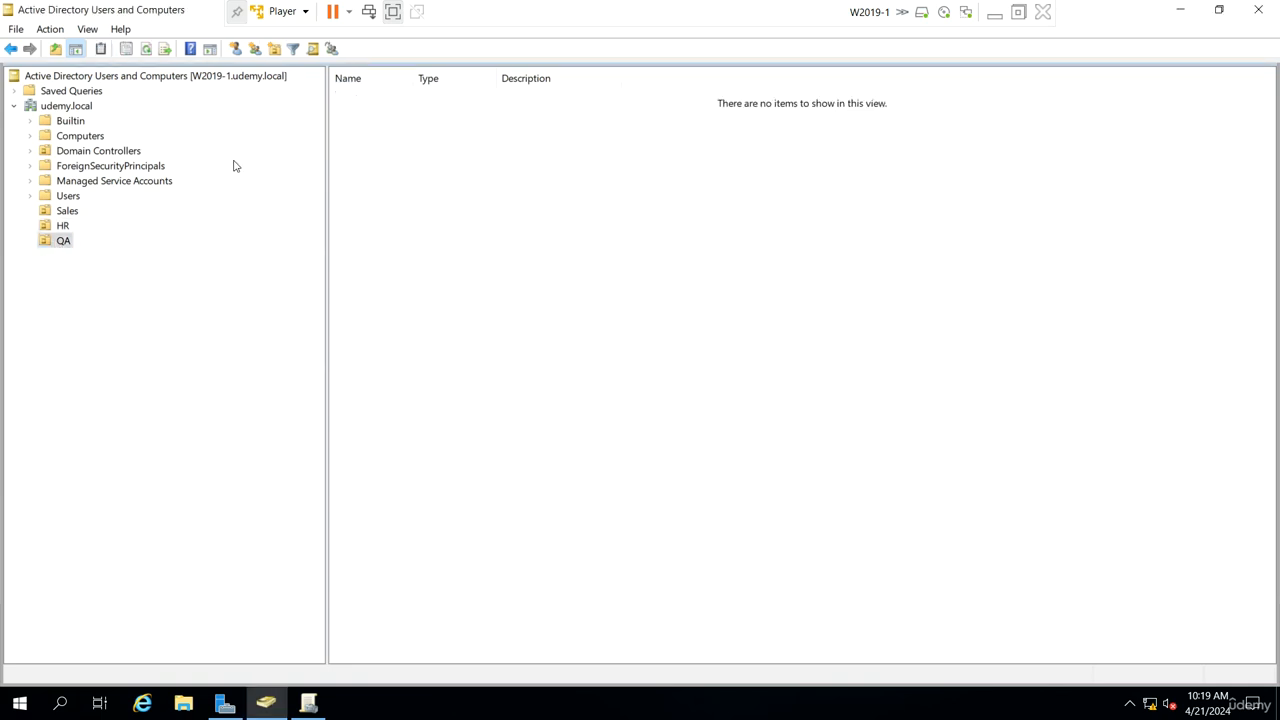
click(236, 49)
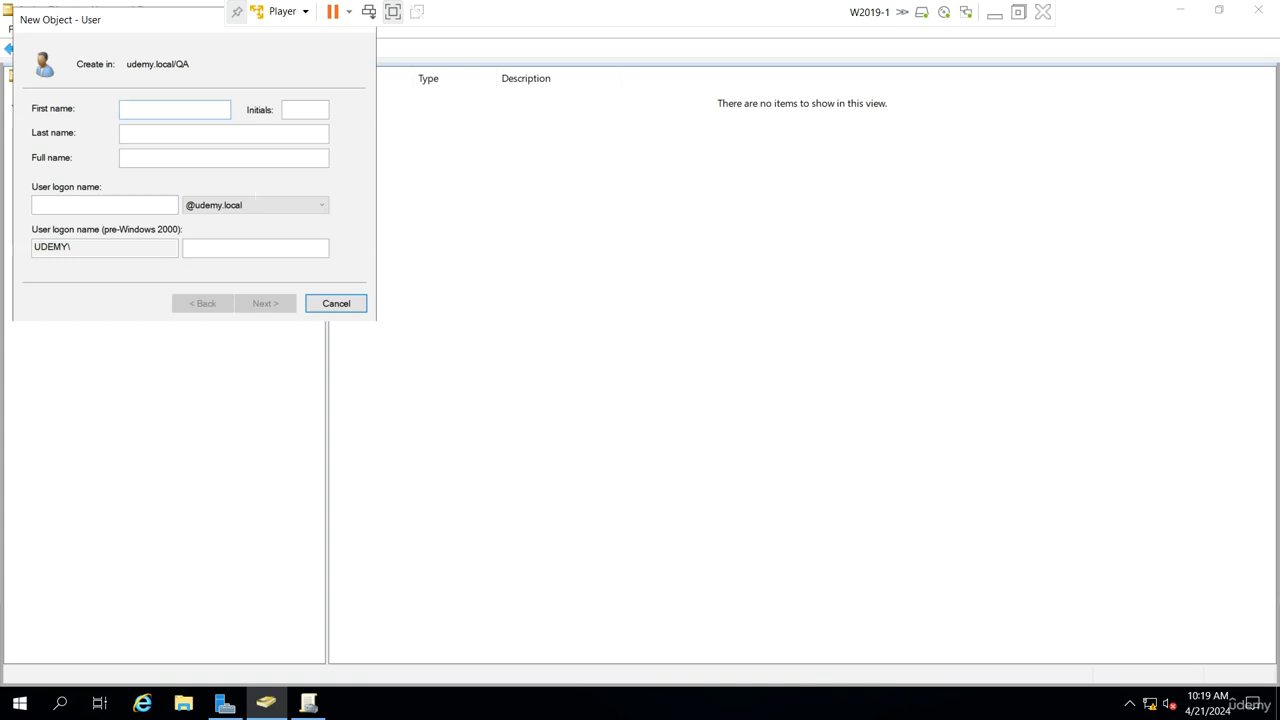
key(Tab)
key(Tab)
text(q1)
key(Return)
key(Tab)
key(Tab)
key(space)
key(Return)
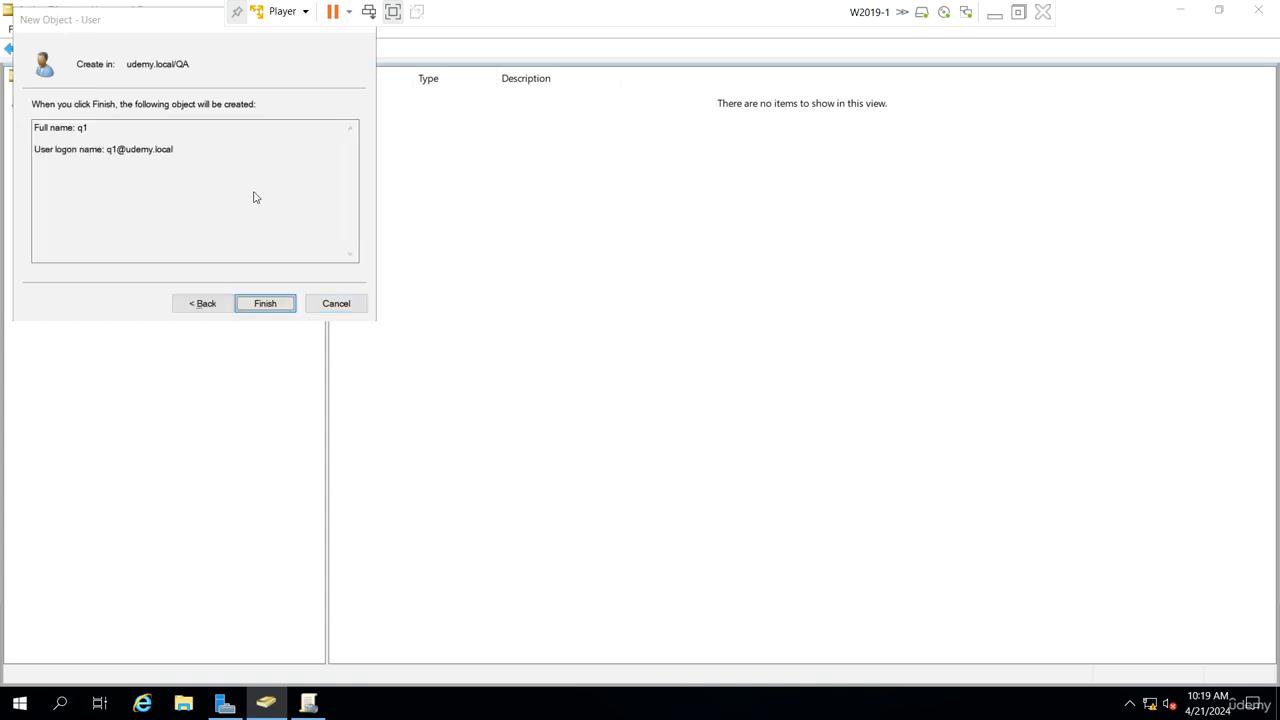
key(Return)
Step: Copy user q1 to create a new user q2 in QA
right_click(380, 96)
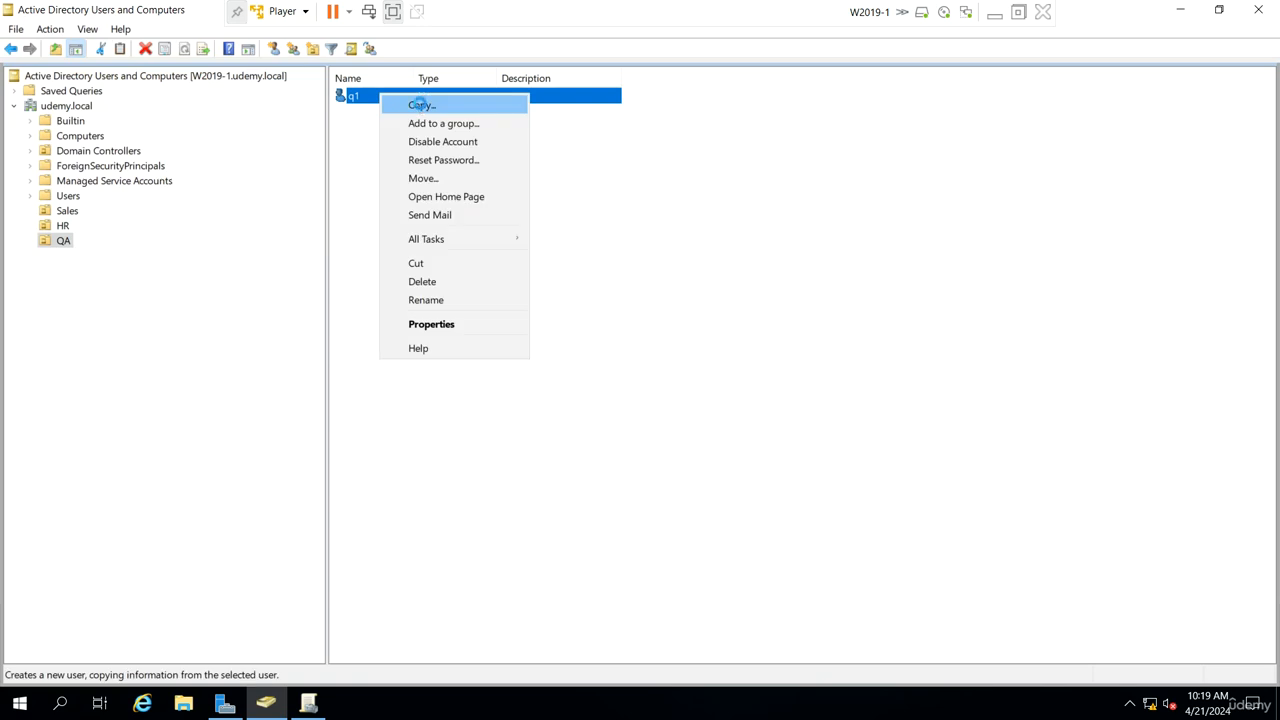
click(420, 104)
key(Tab)
key(Tab)
key(Tab)
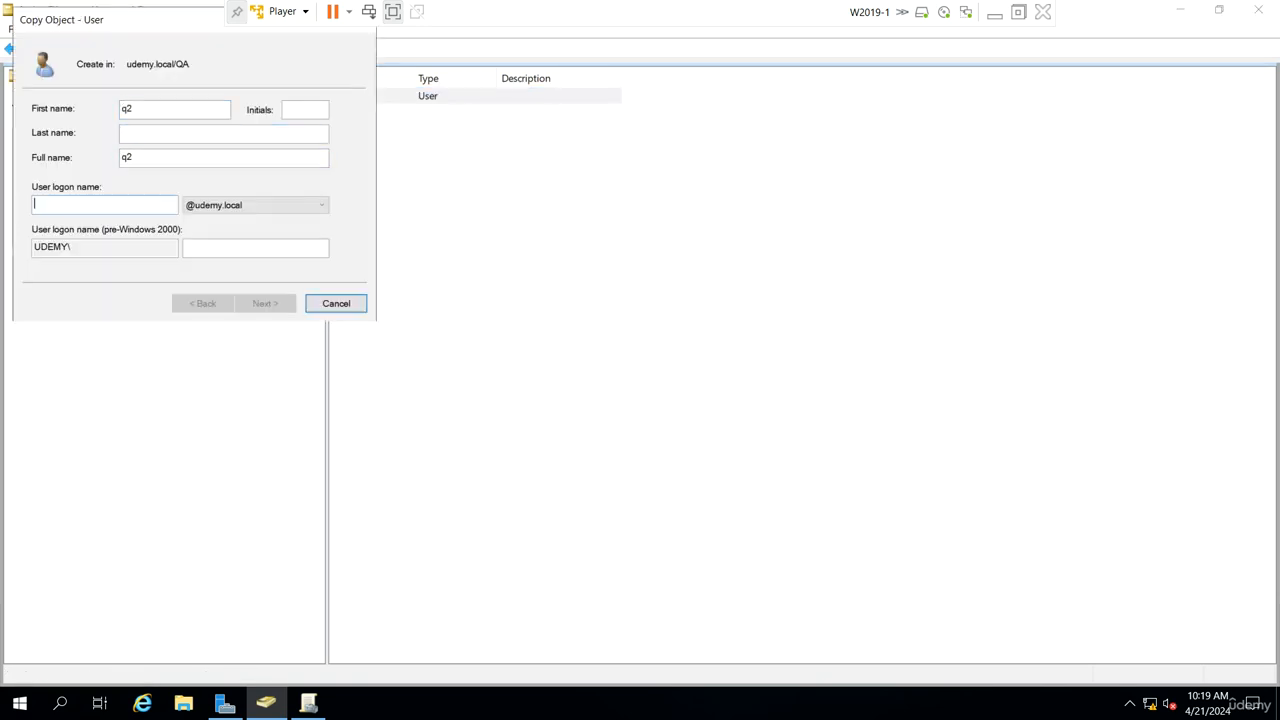
text(q2)
key(Return)
key(Return)
key(Return)
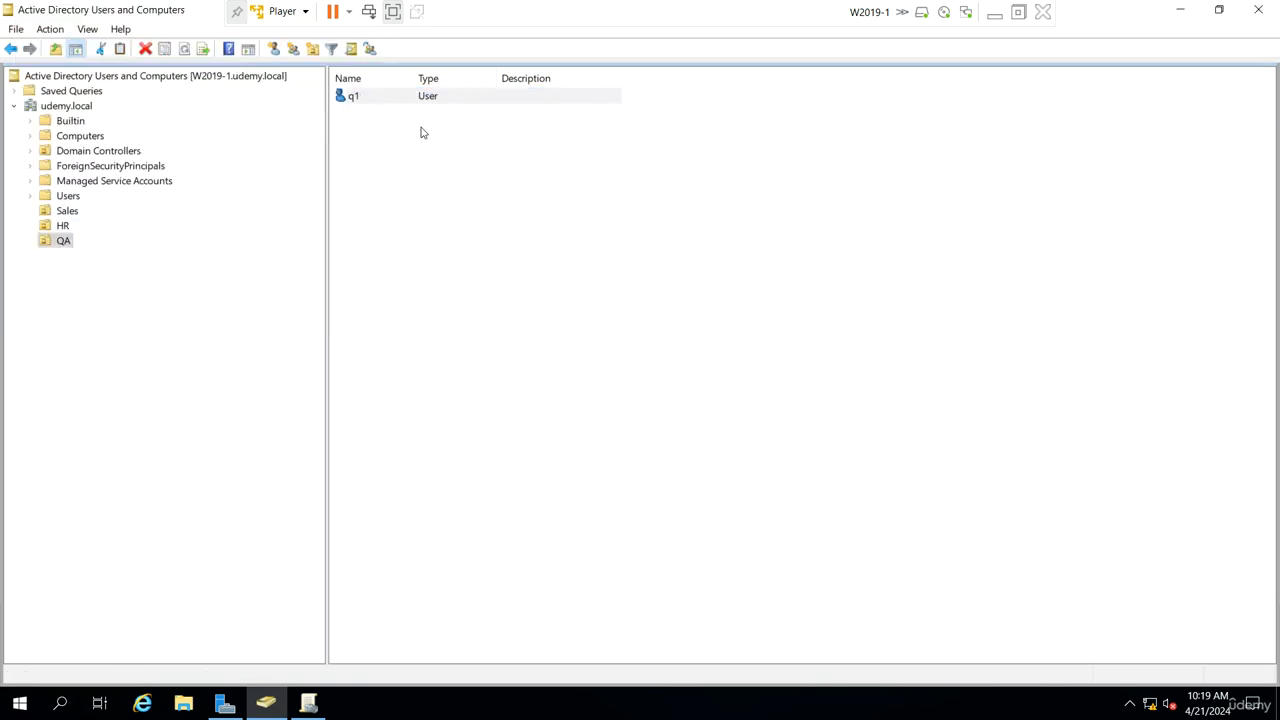
Step: Copy user q2 to create a new user q3 in QA
right_click(390, 120)
click(437, 128)
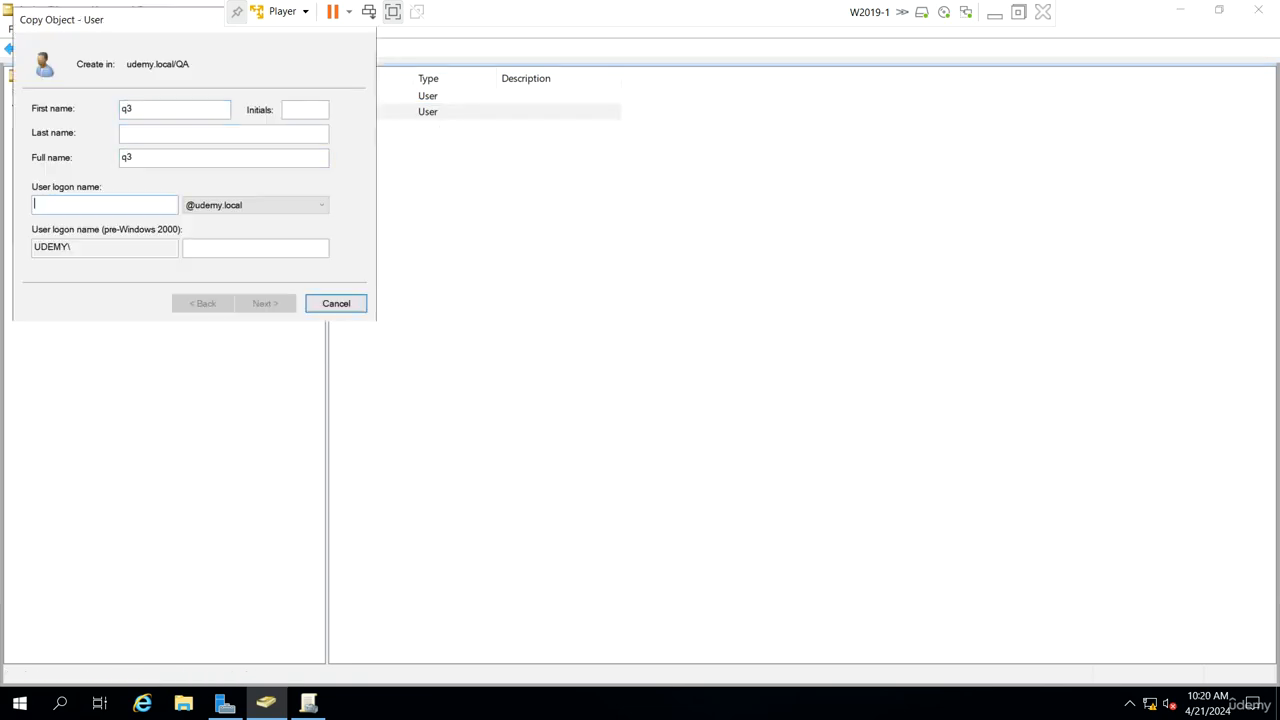
text(q3)
key(Return)
key(Return)
key(Return)
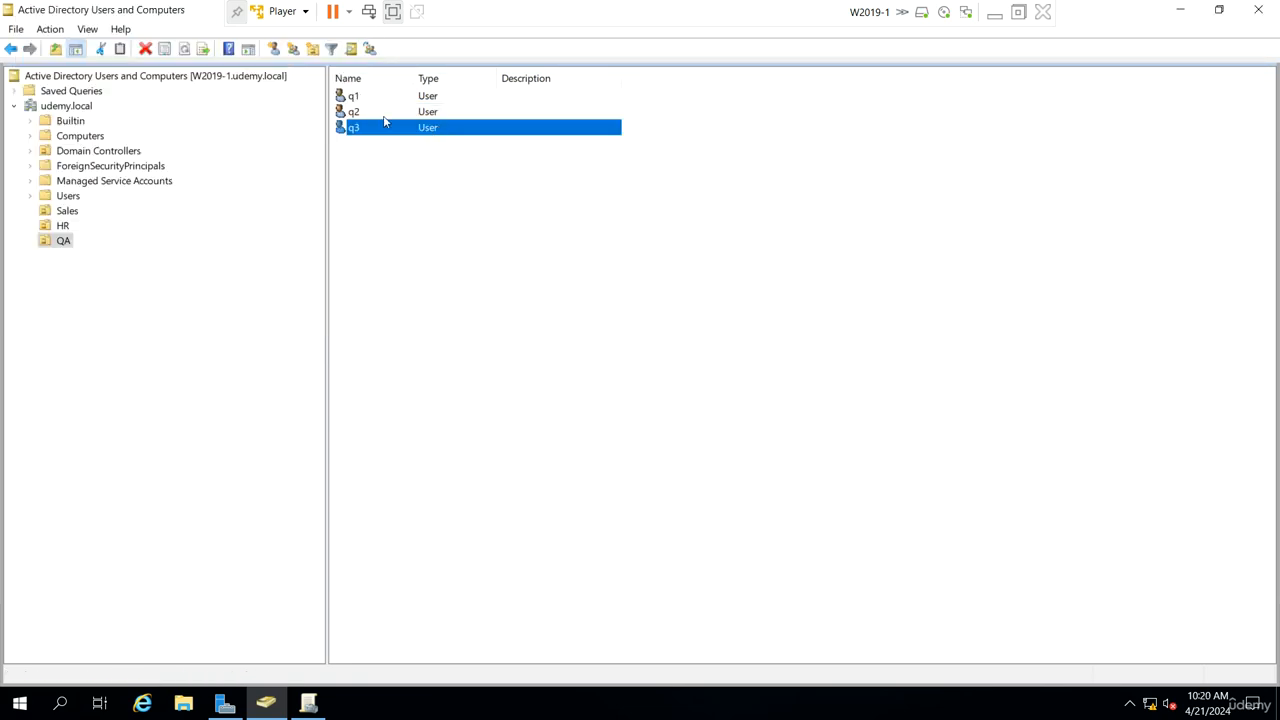
Step: Create a new global security group named qgrp in the QA unit
click(398, 204)
click(252, 49)
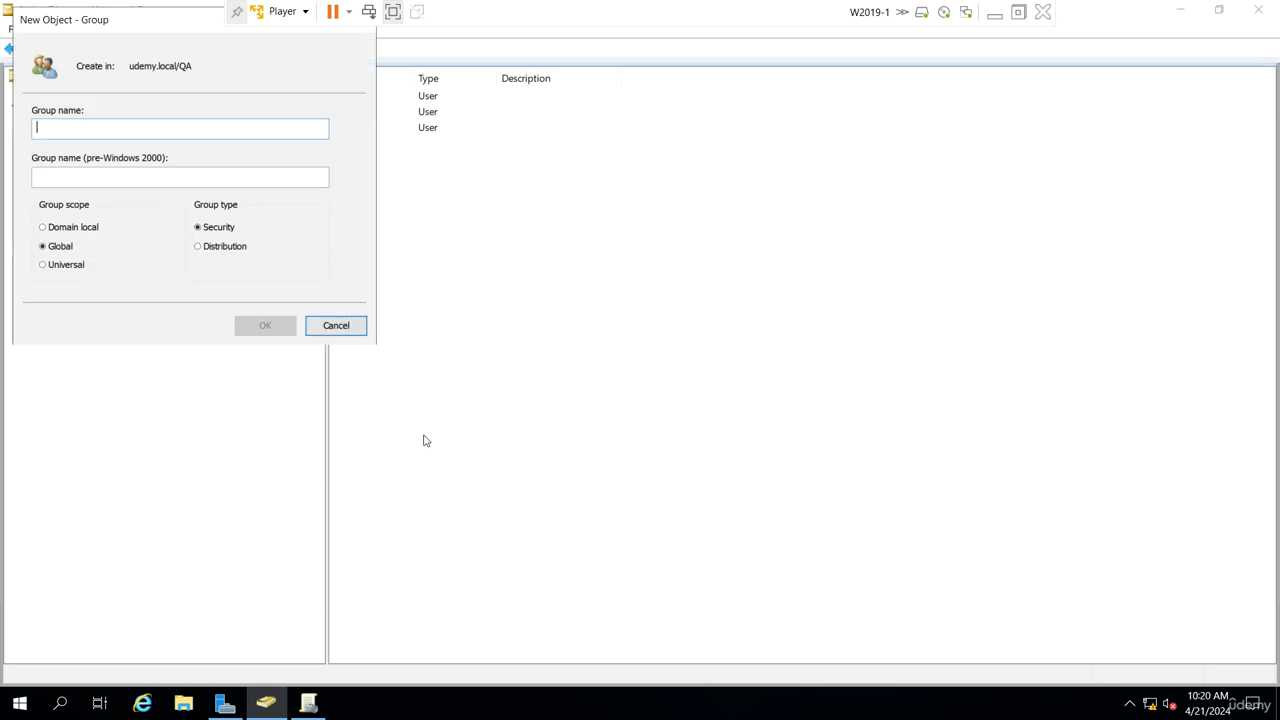
text(qgrp)
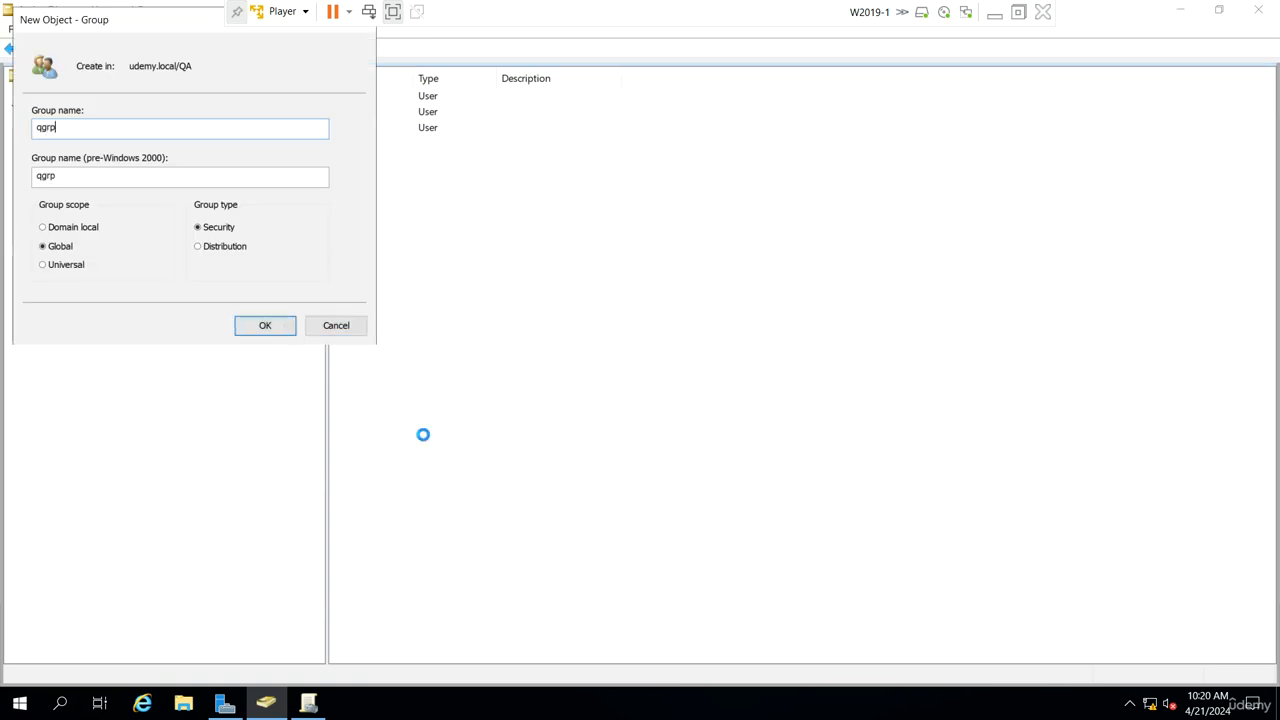
key(Return)
Step: Add users q1, q2 and q3 as members of the qgrp group
double_click(403, 149)
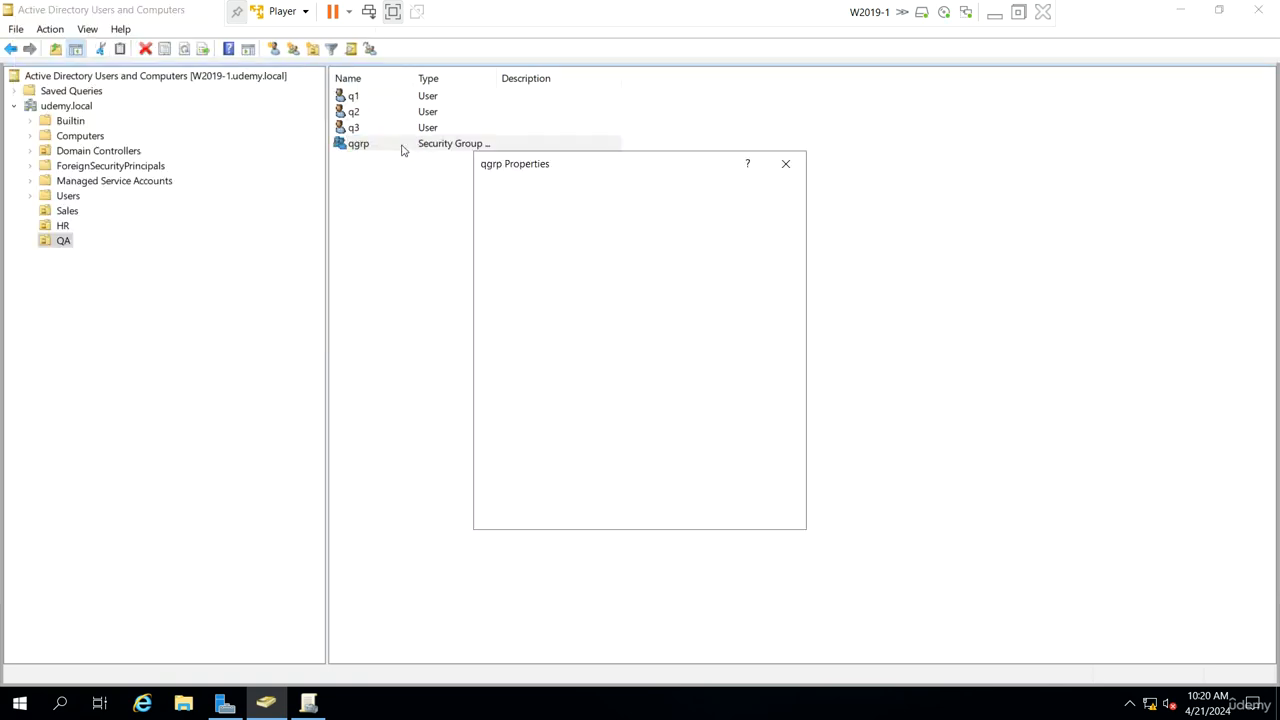
click(550, 191)
click(525, 463)
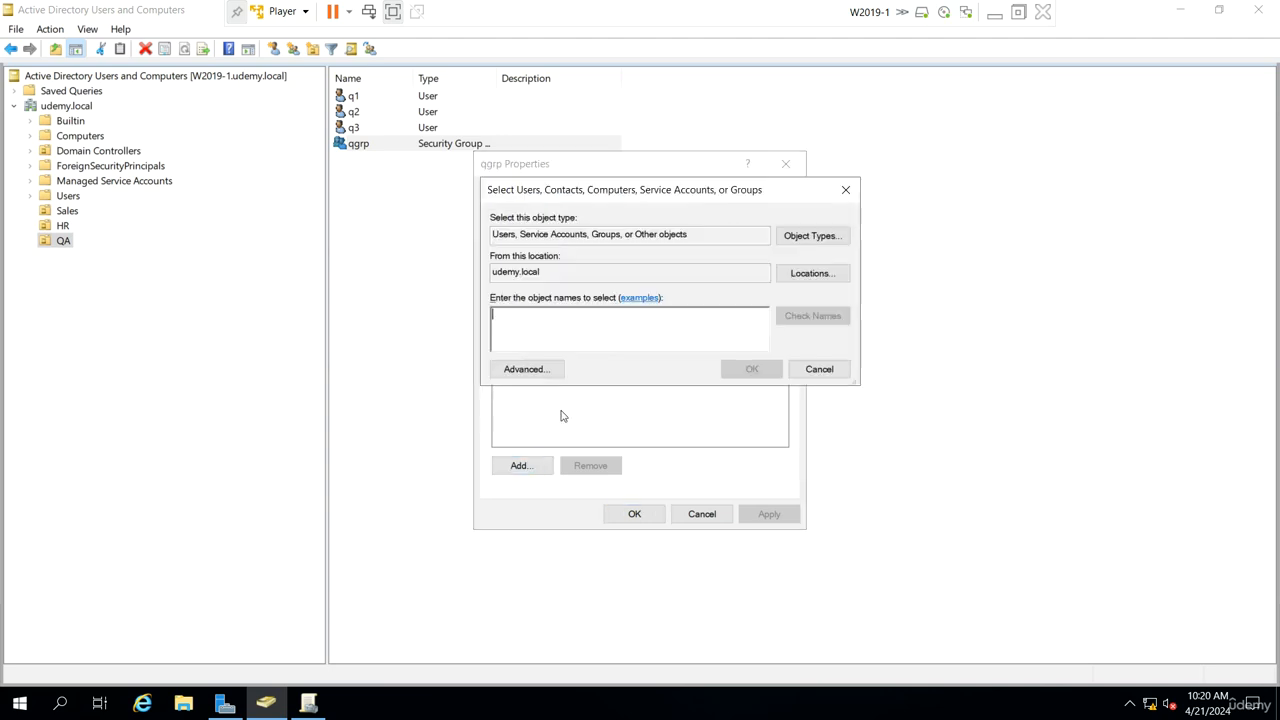
text(q1;)
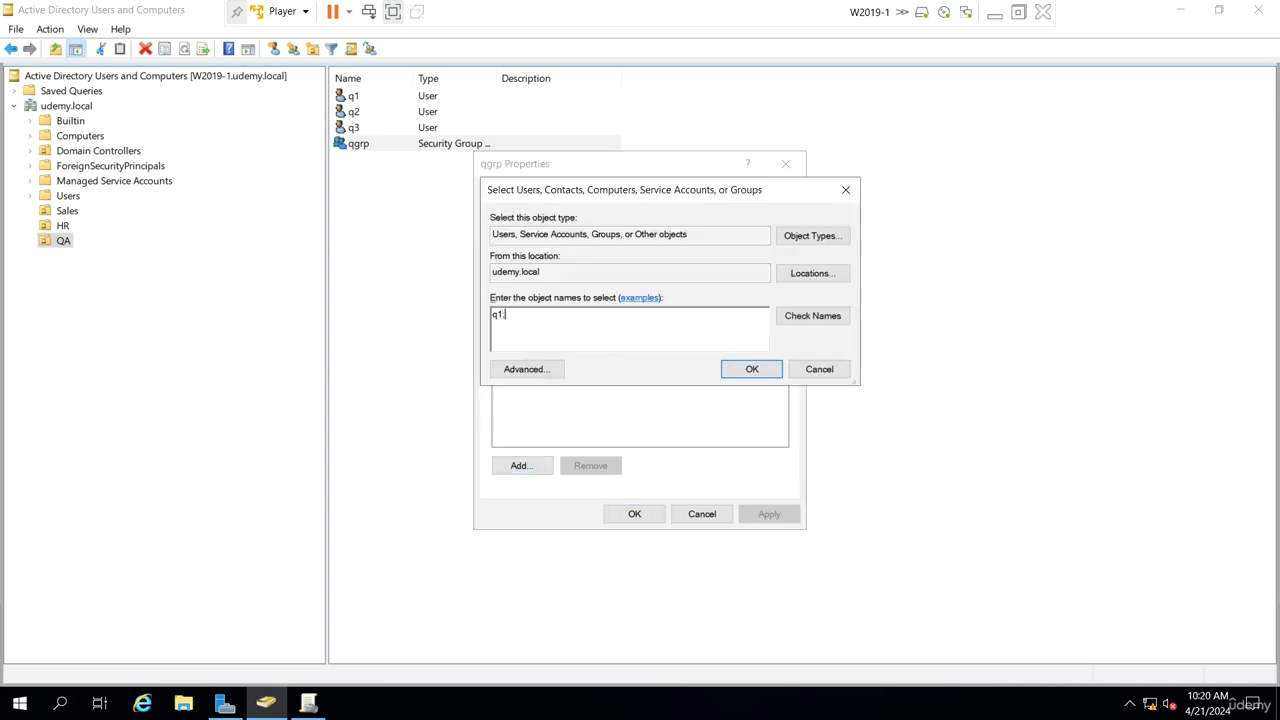
text(q2;q3)
key(Return)
click(634, 514)
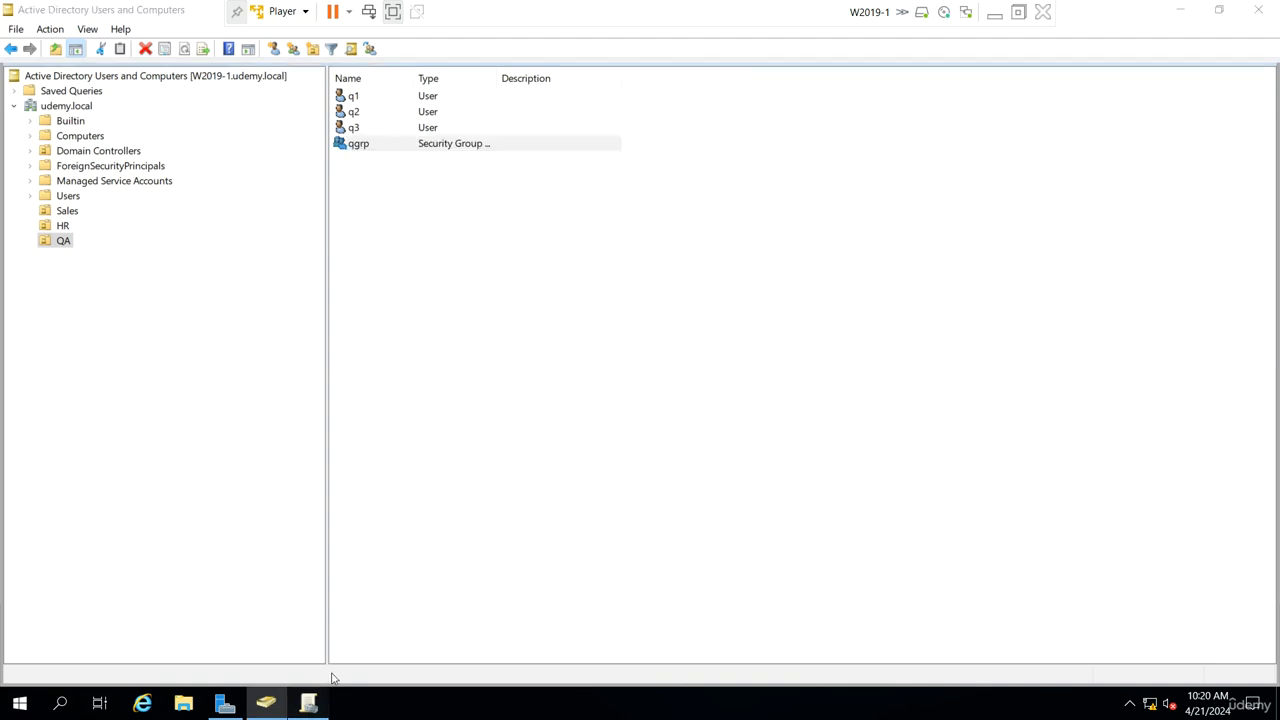
Step: Switch to Group Policy Management and refresh the udemy.local domain
click(308, 703)
right_click(93, 121)
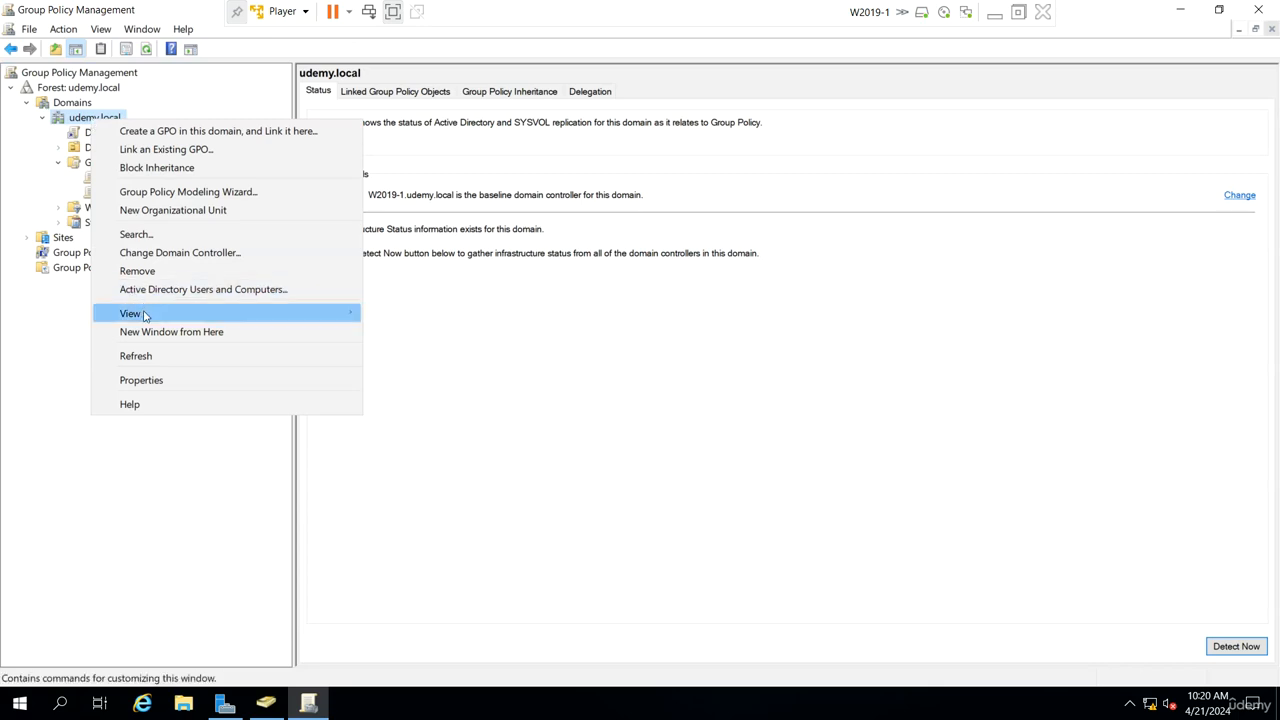
click(148, 358)
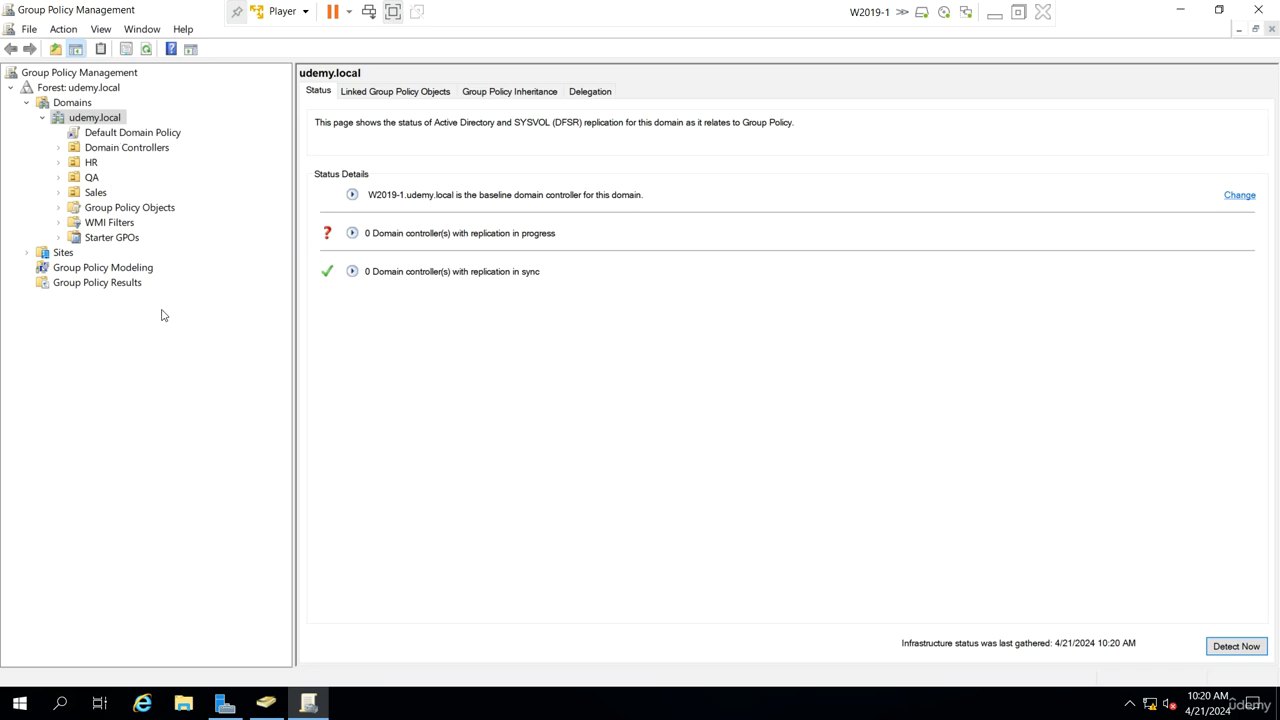
Step: Edit the Default Domain Policy and open its Password Policy under Computer Configuration security settings
right_click(128, 137)
click(155, 144)
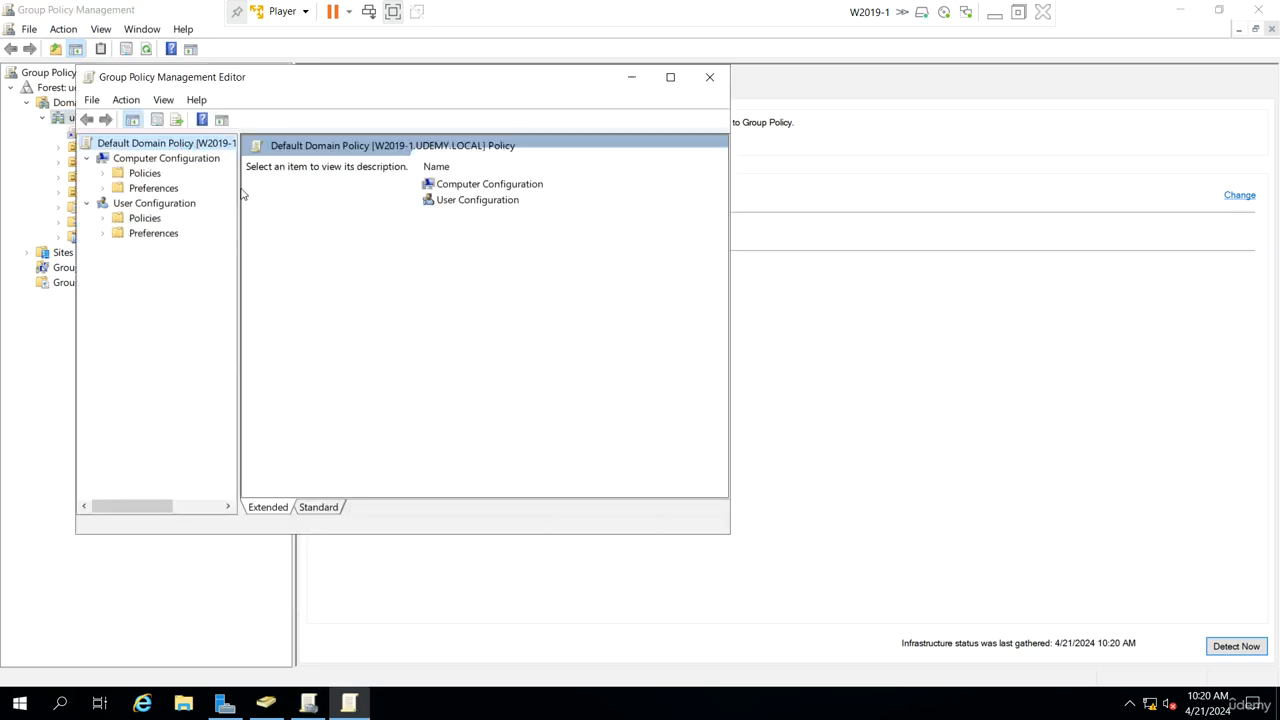
drag(240, 195, 313, 196)
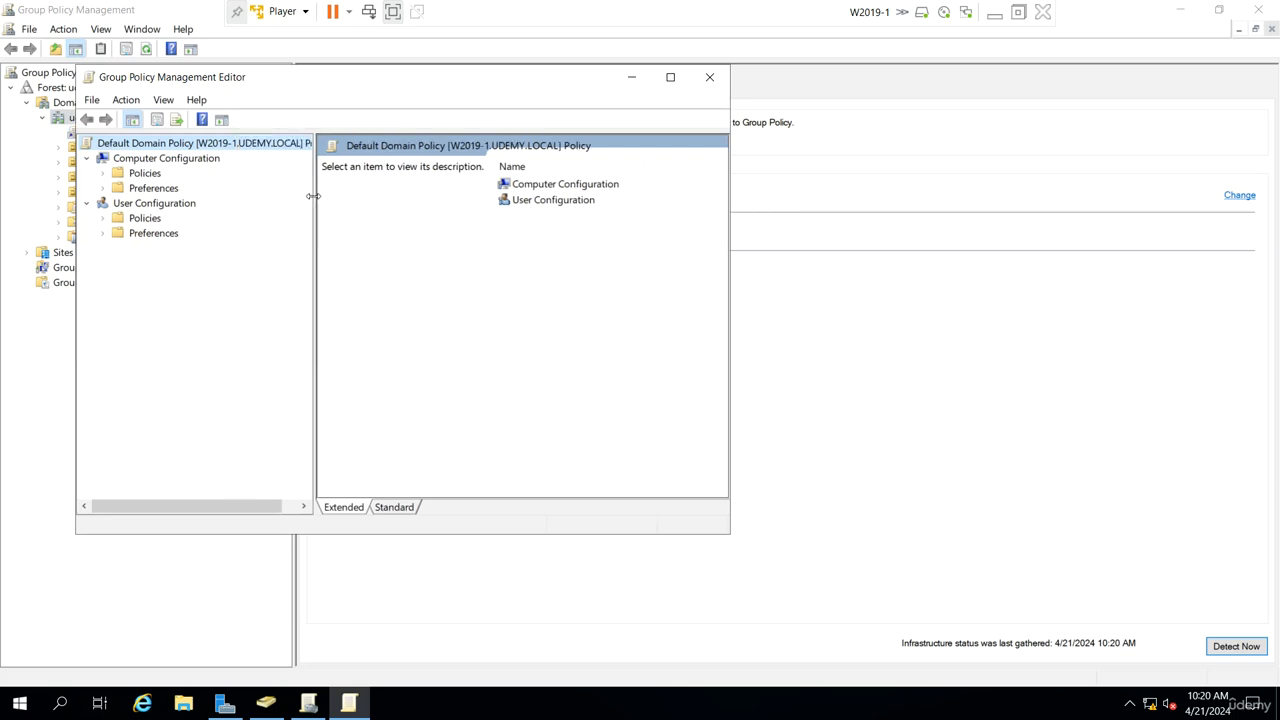
click(102, 173)
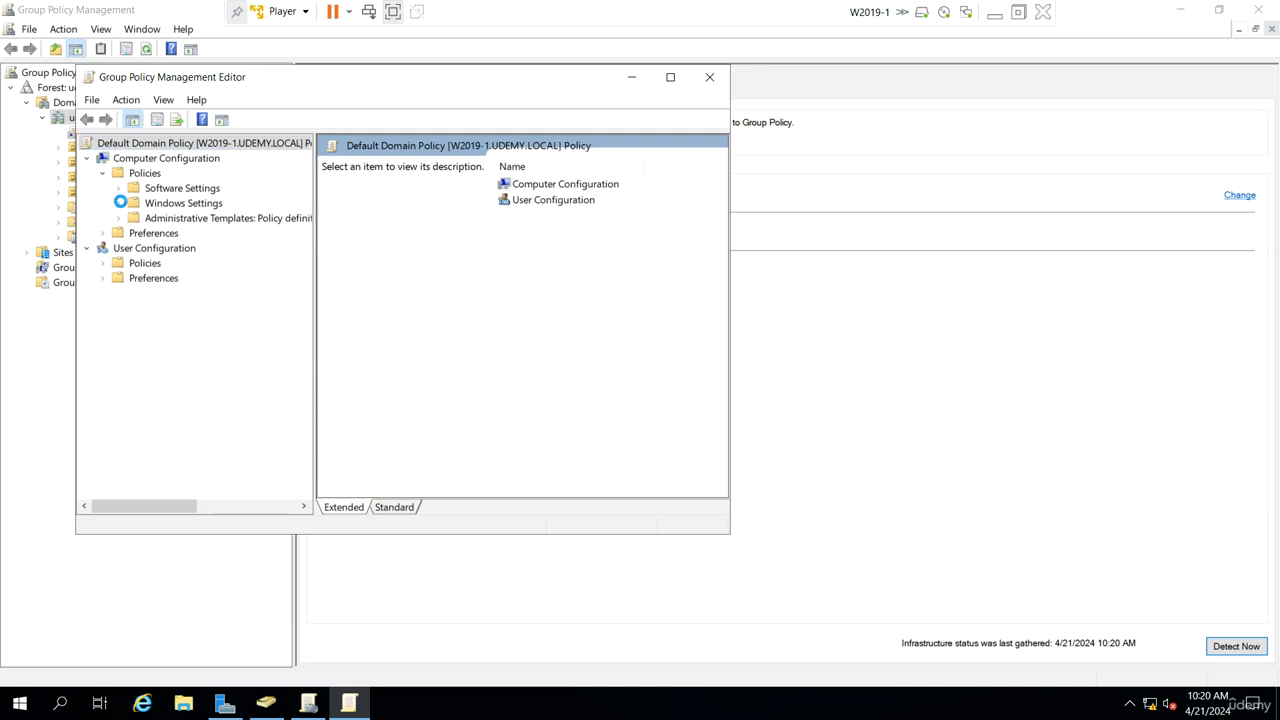
click(119, 203)
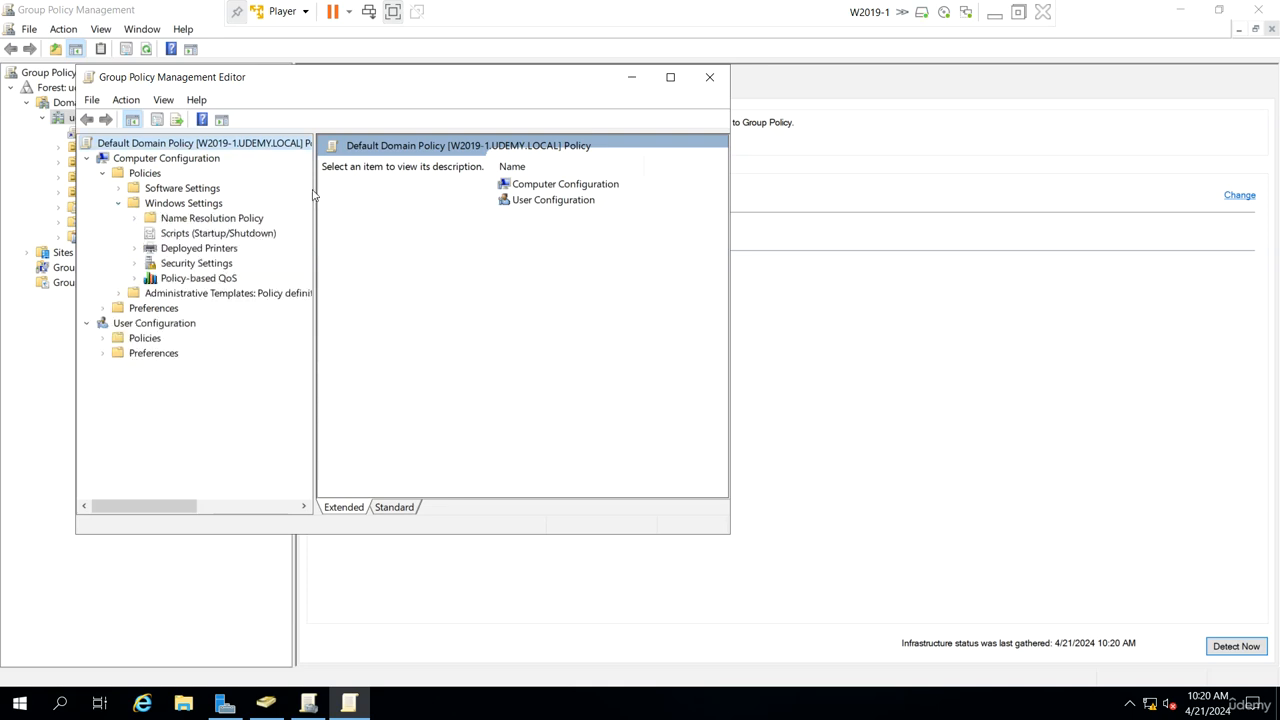
drag(314, 191, 411, 210)
click(135, 263)
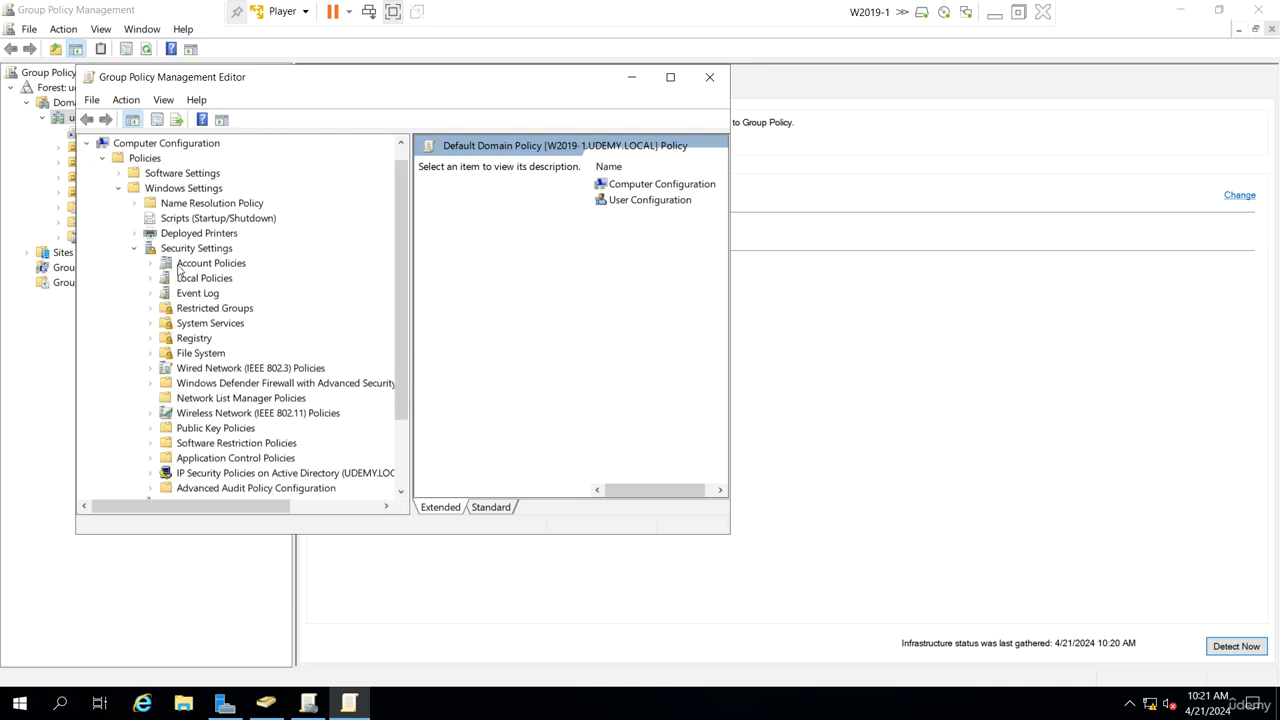
click(151, 264)
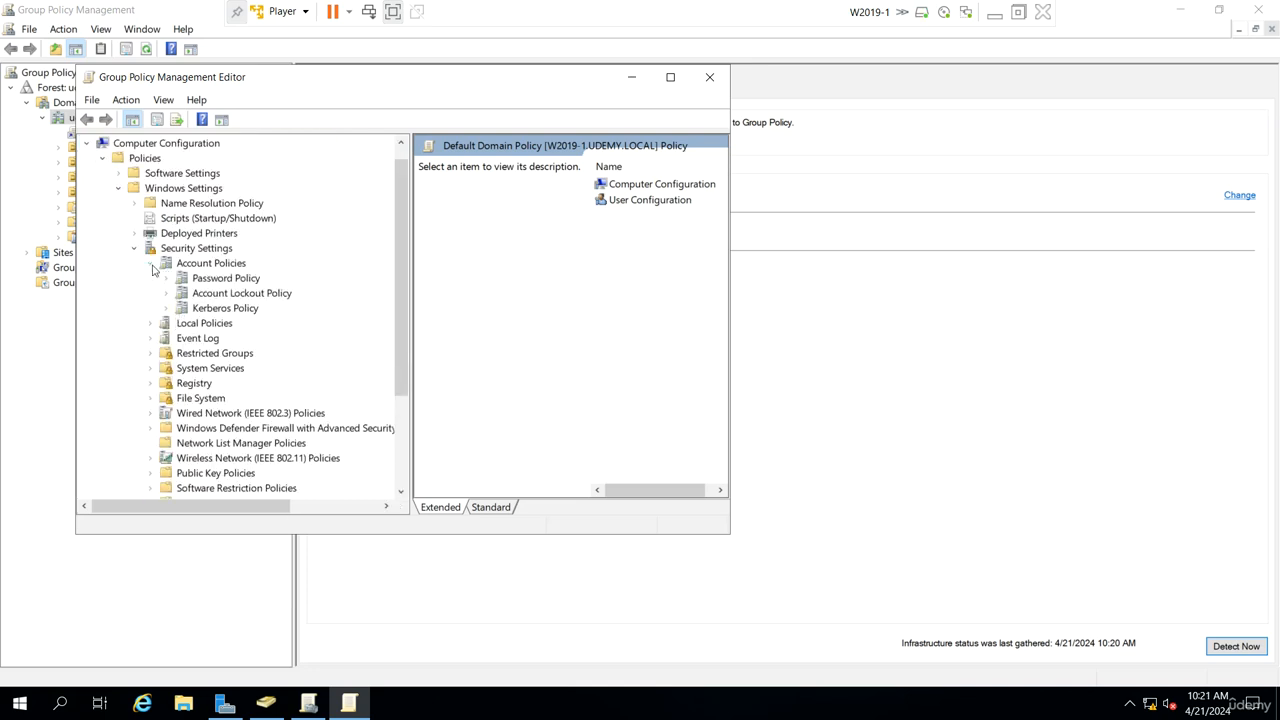
click(225, 282)
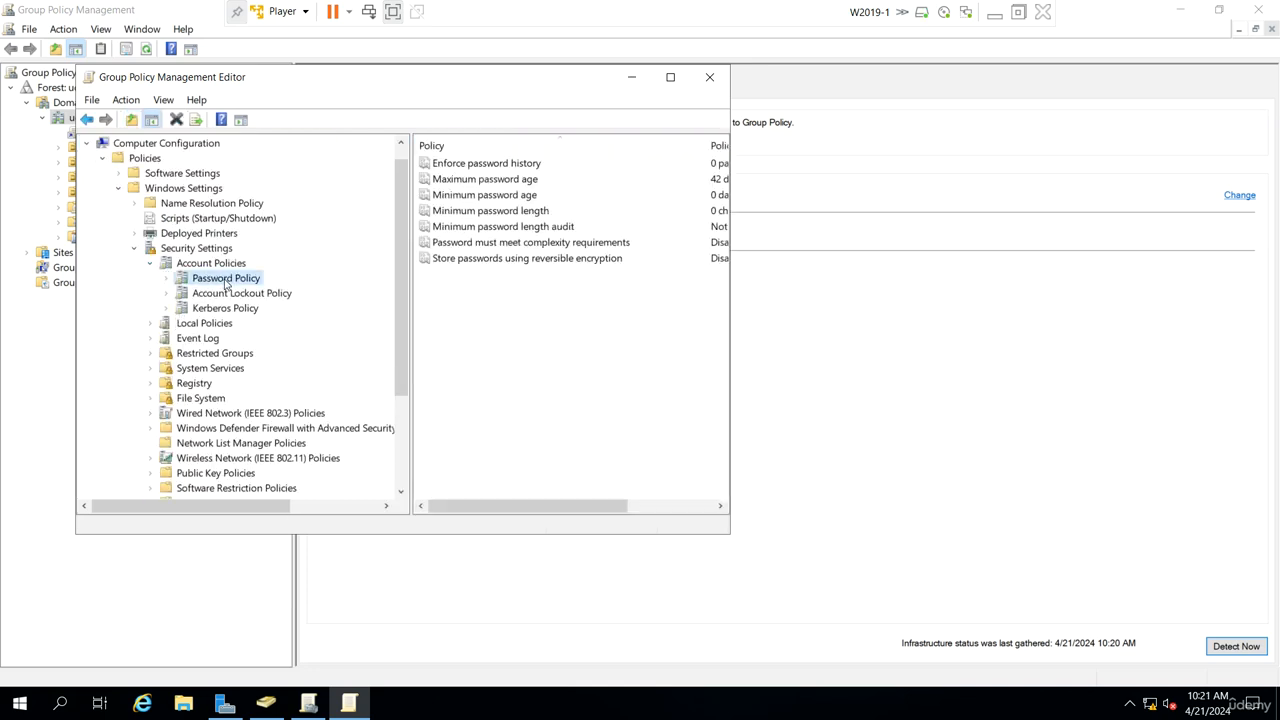
click(671, 79)
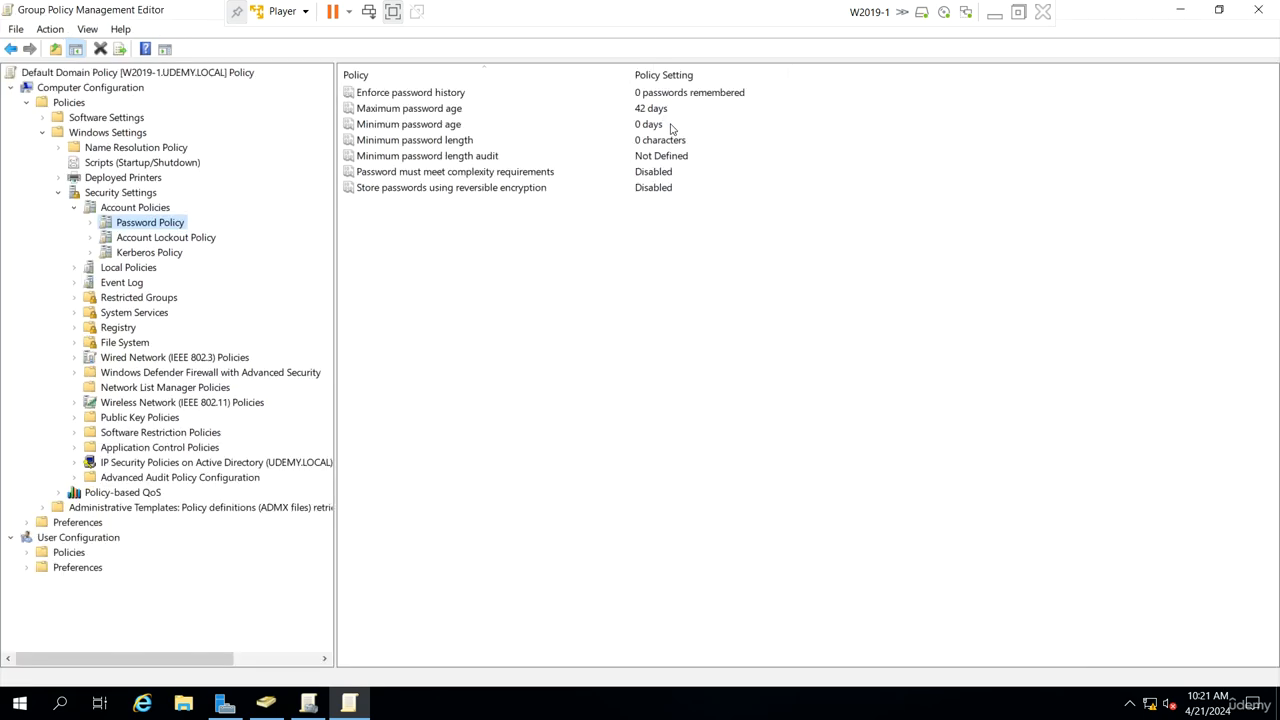
Step: Enable the Password must meet complexity requirements policy
double_click(545, 172)
click(525, 254)
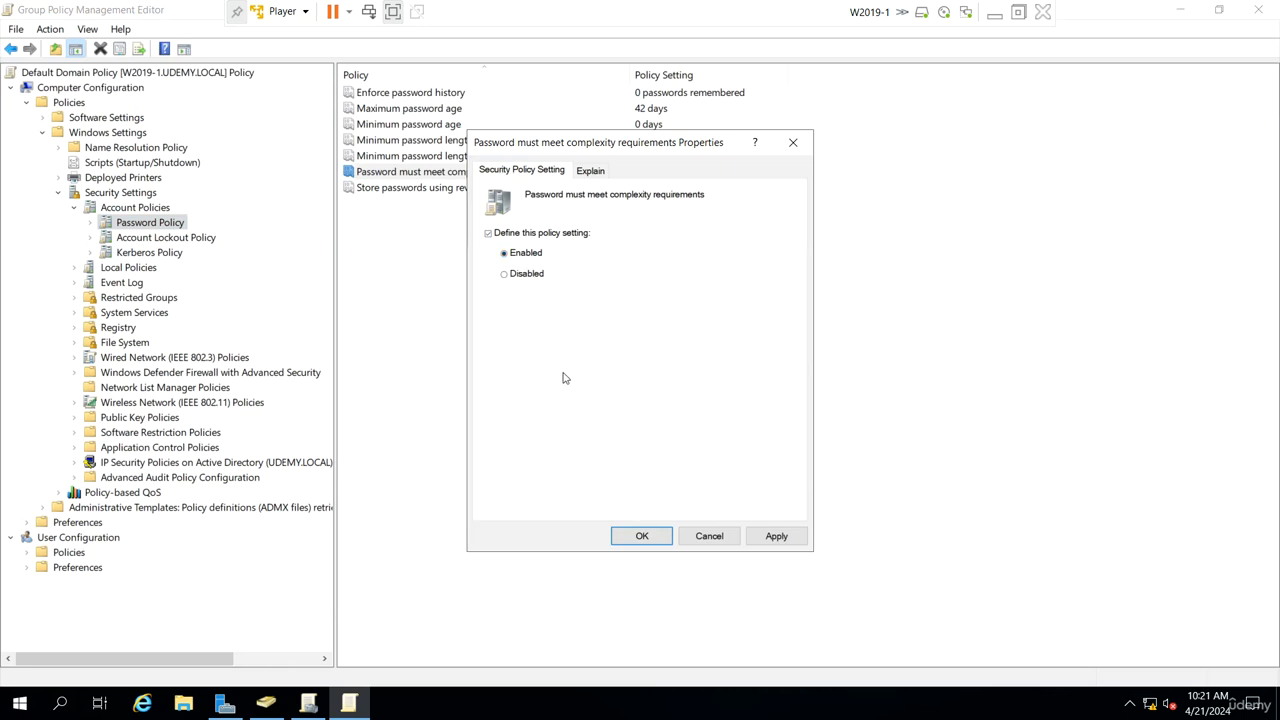
click(588, 172)
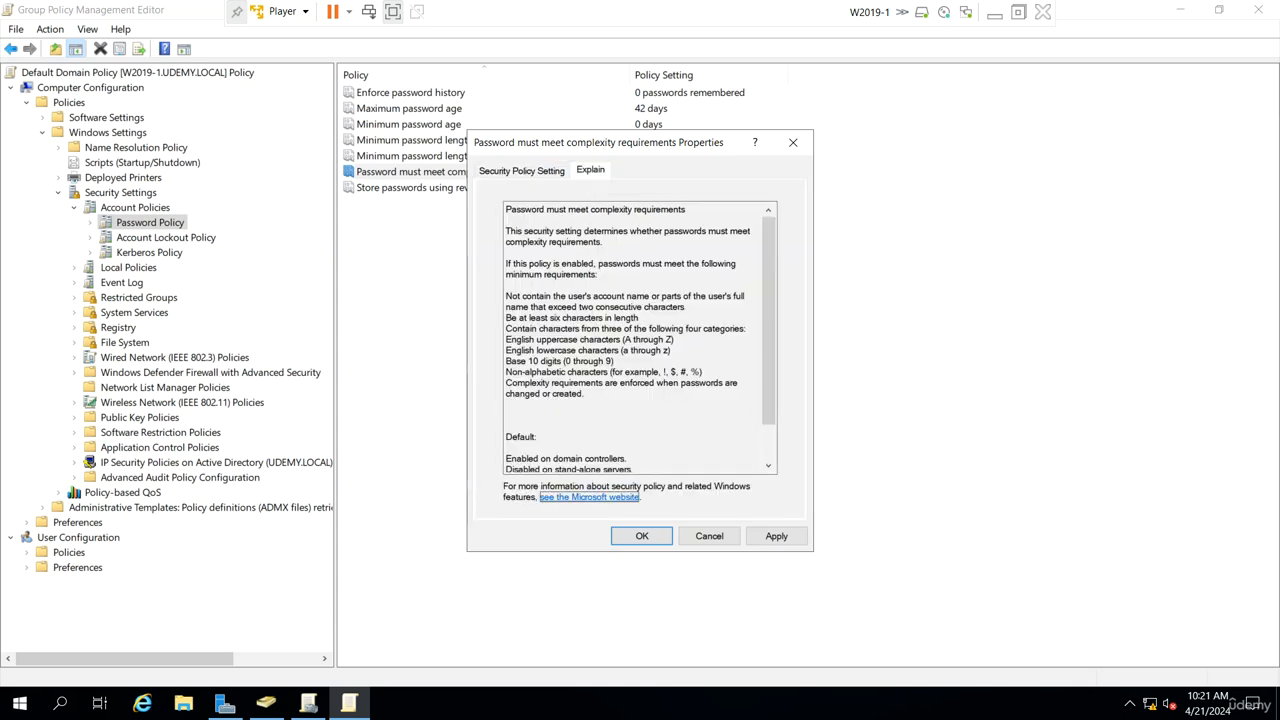
click(522, 176)
click(642, 536)
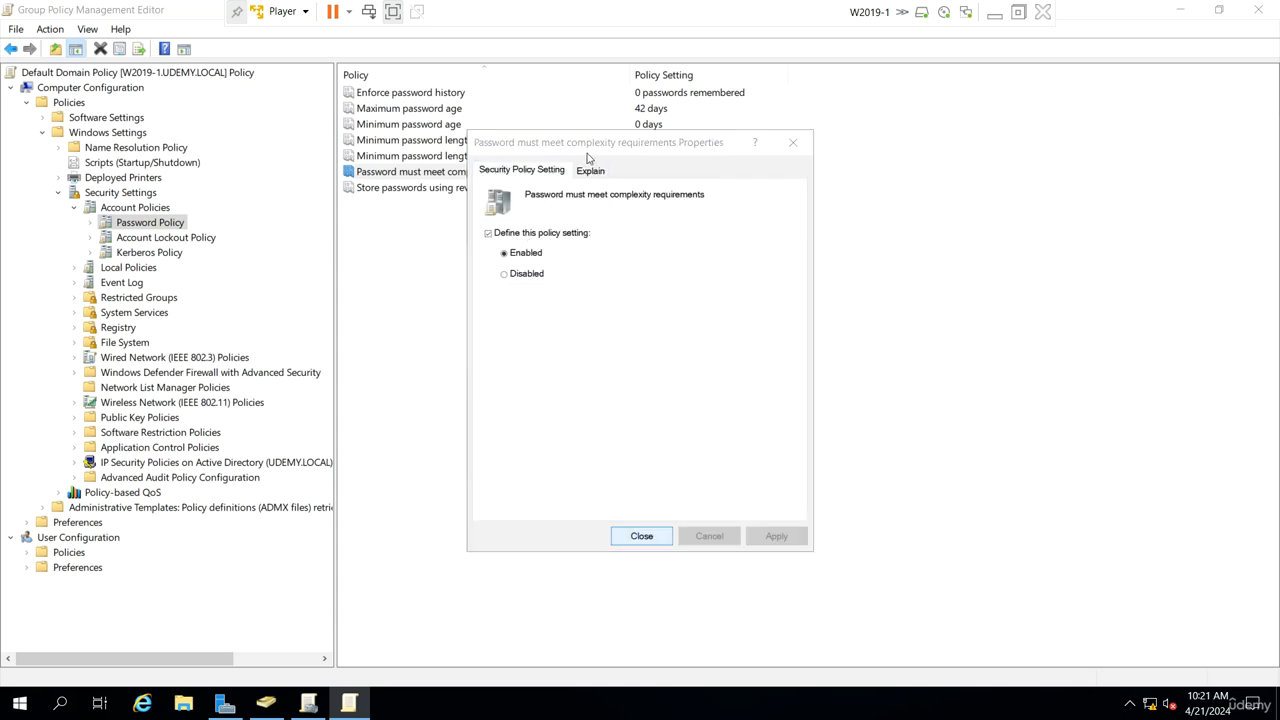
Step: Define the Minimum password length audit policy as 7 characters
double_click(666, 158)
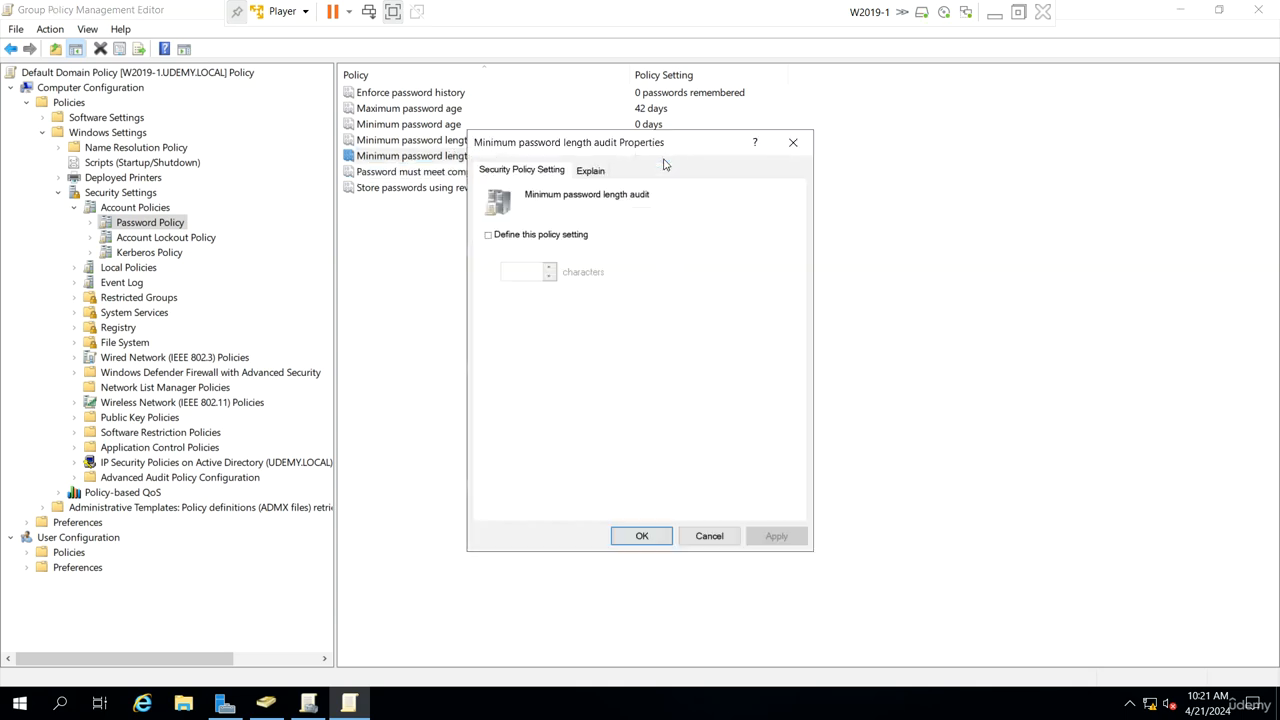
click(508, 236)
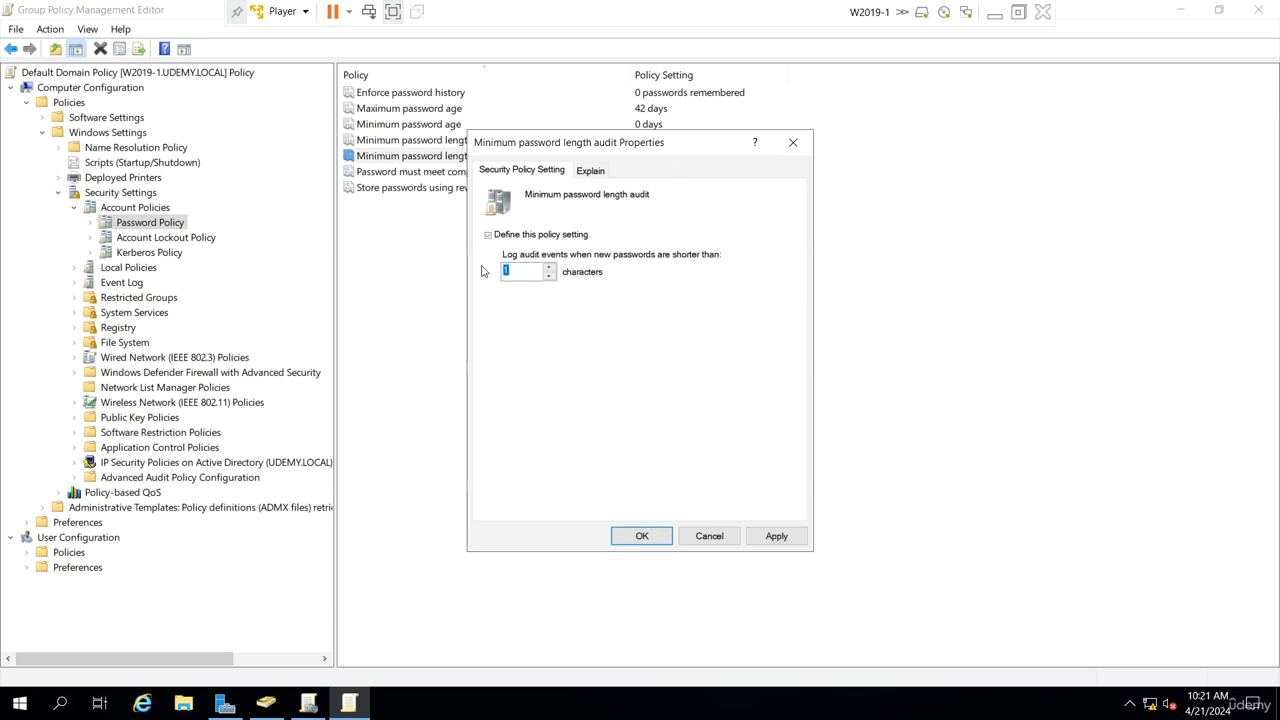
text(7)
click(659, 537)
Step: Set the Minimum password length policy to 7 characters
double_click(508, 142)
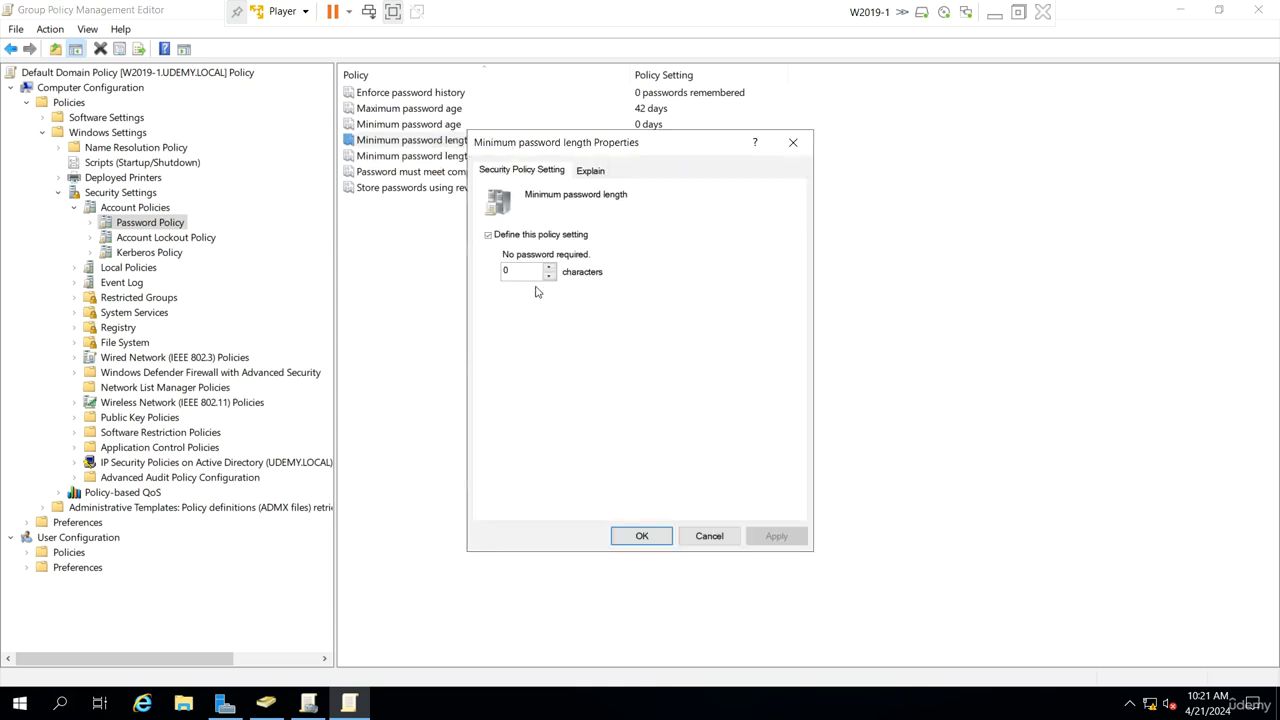
drag(516, 271, 498, 272)
text(7)
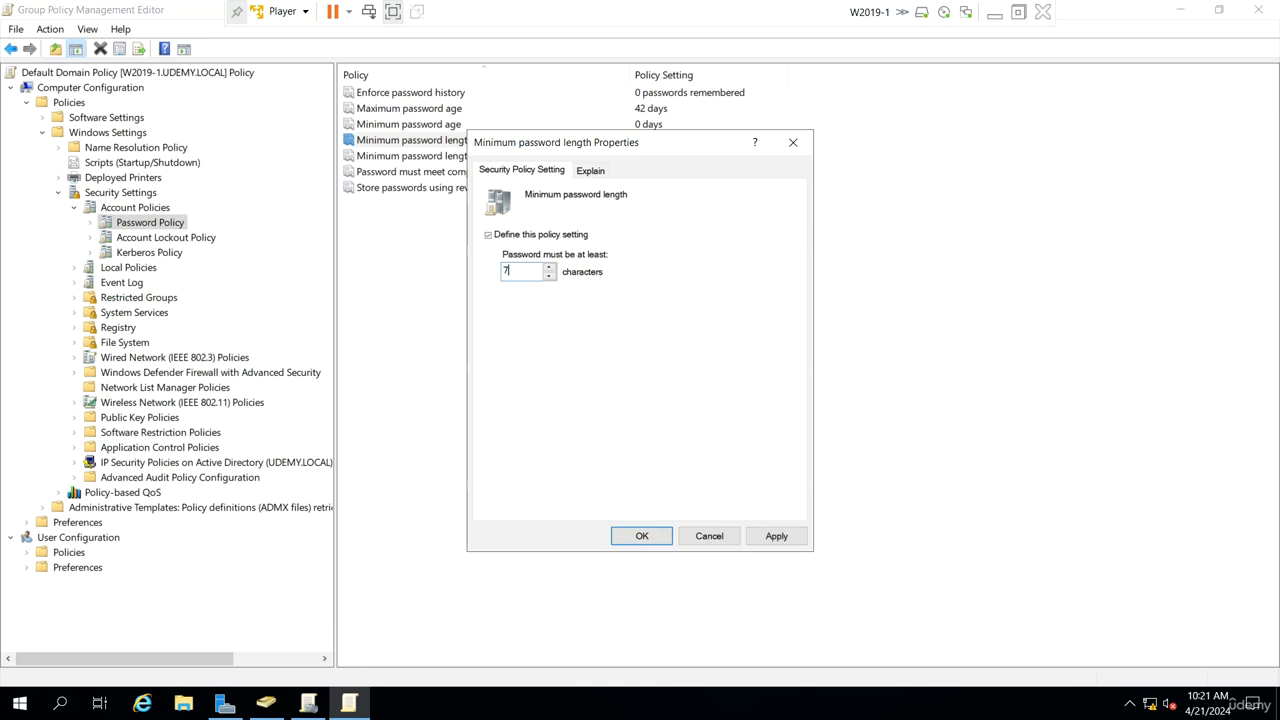
click(648, 535)
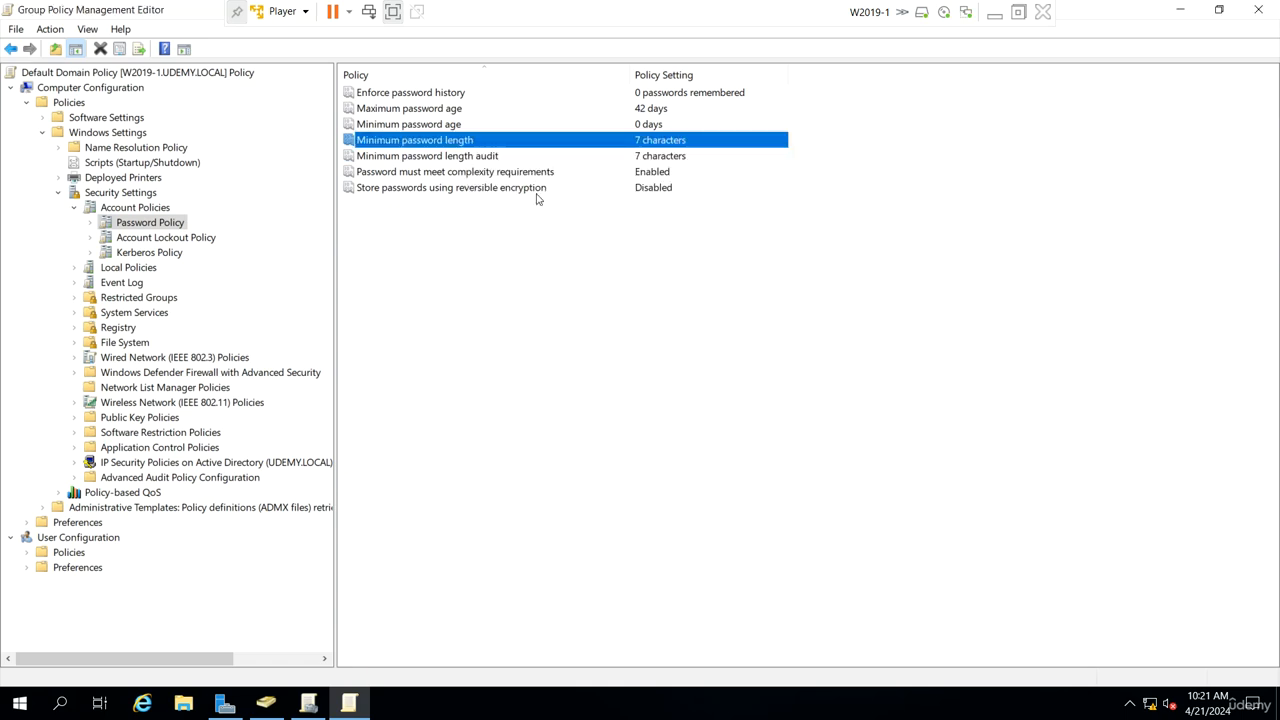
Step: Set Enforce password history to 14 passwords remembered
double_click(670, 92)
click(506, 270)
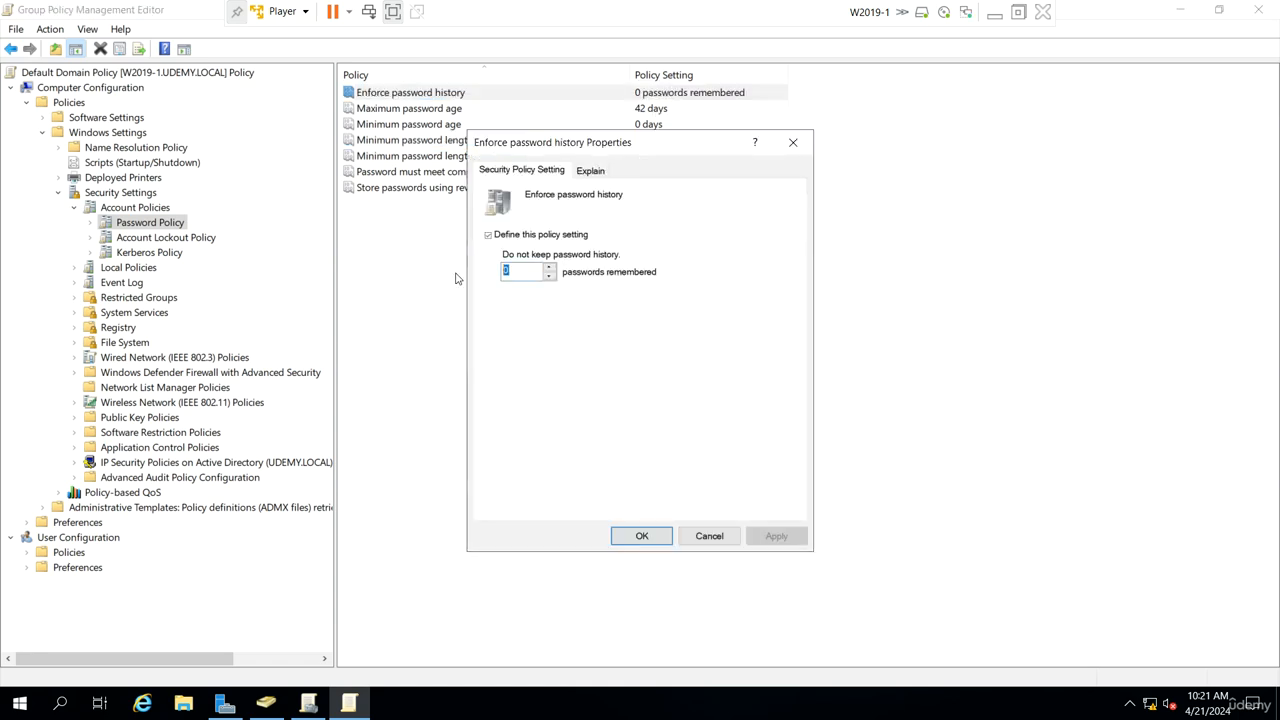
text(14)
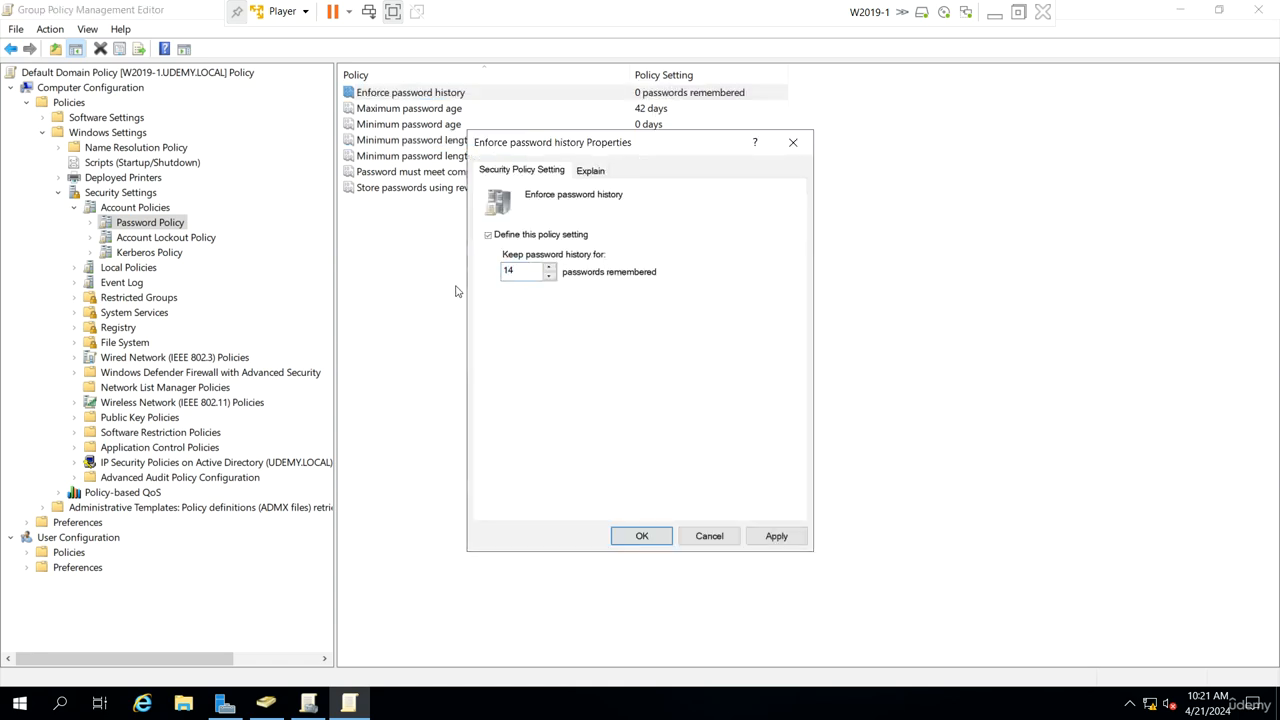
click(640, 536)
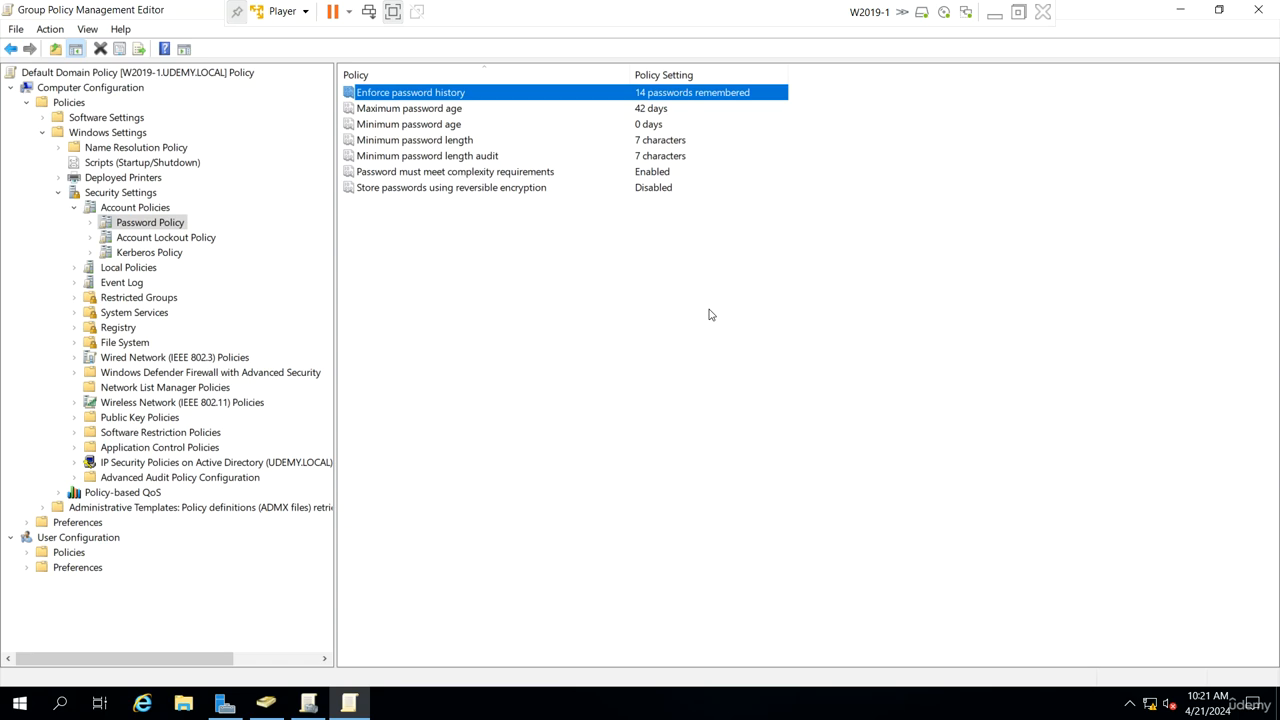
Step: Set the Minimum password age to 5 days
double_click(514, 124)
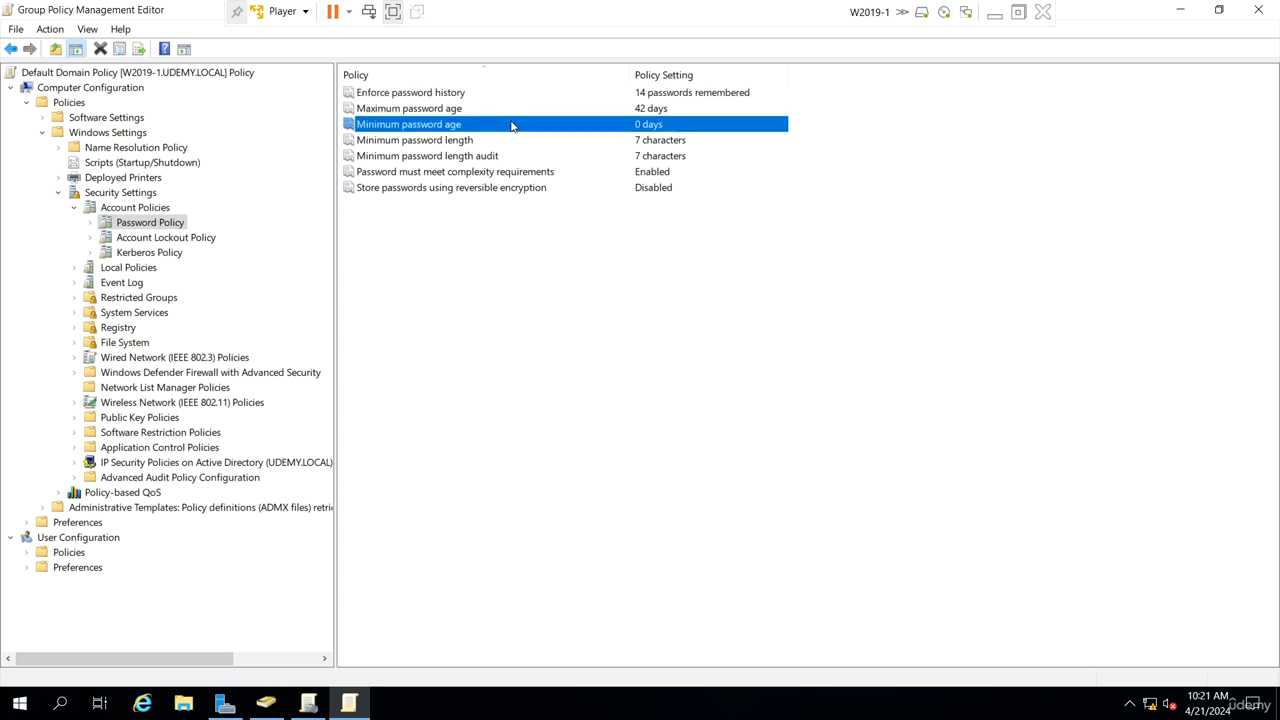
double_click(505, 271)
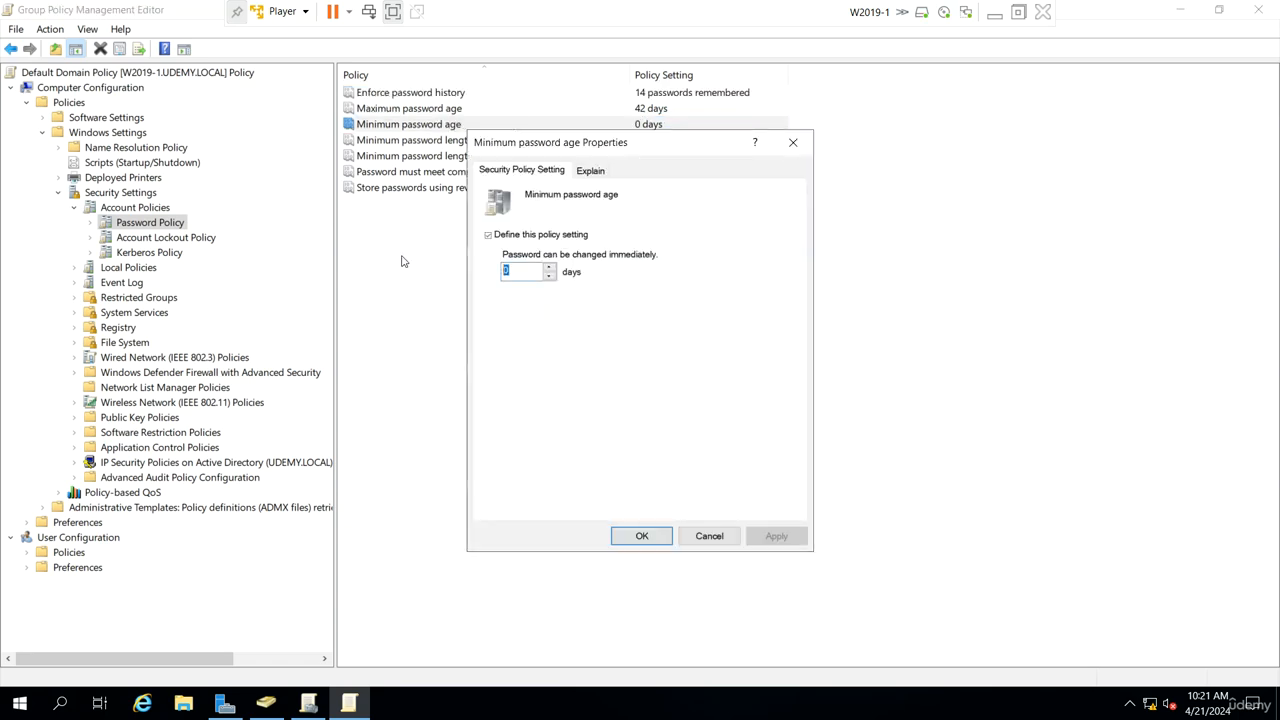
text(5)
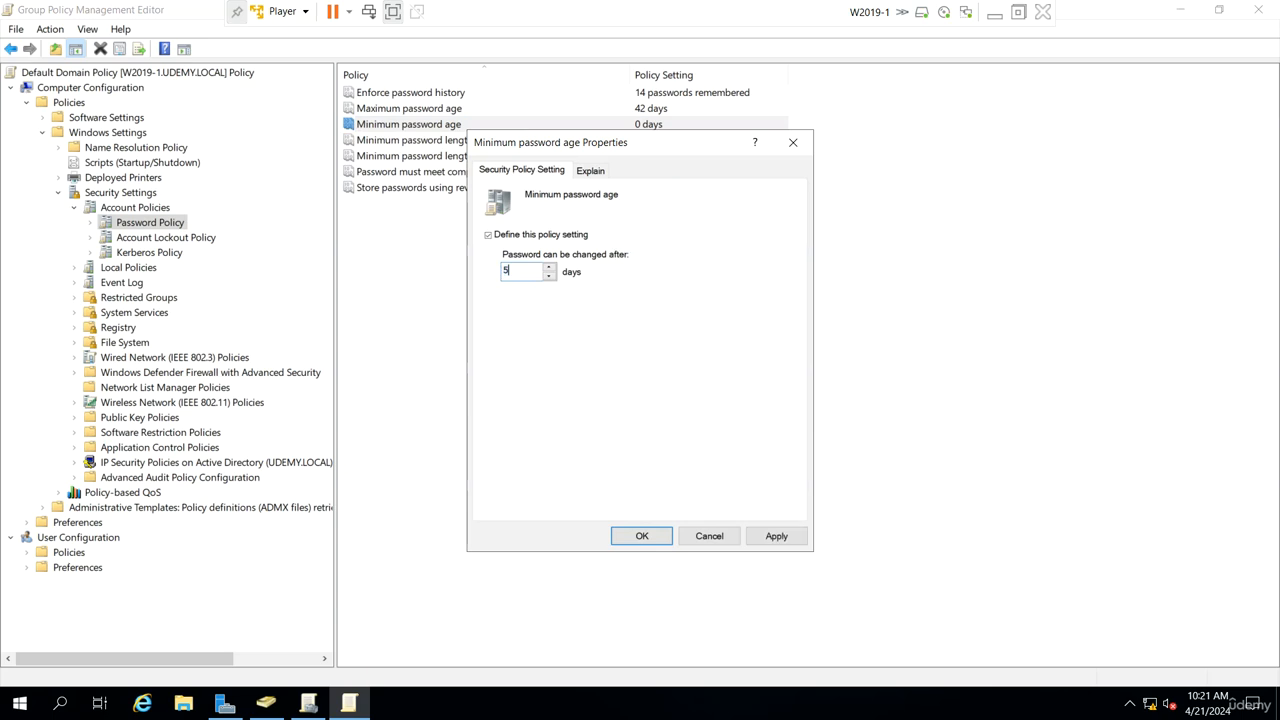
click(642, 536)
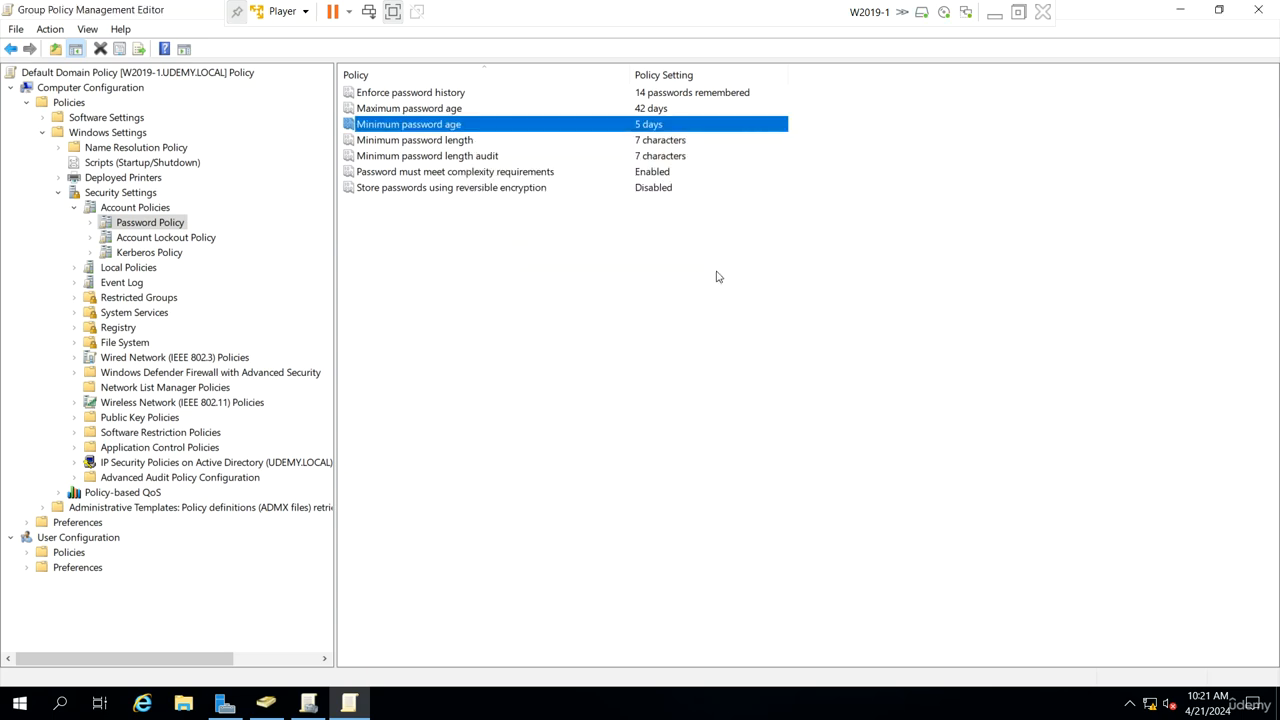
Step: Set the Account lockout threshold to 3 invalid logon attempts and accept the suggested related lockout values
click(640, 109)
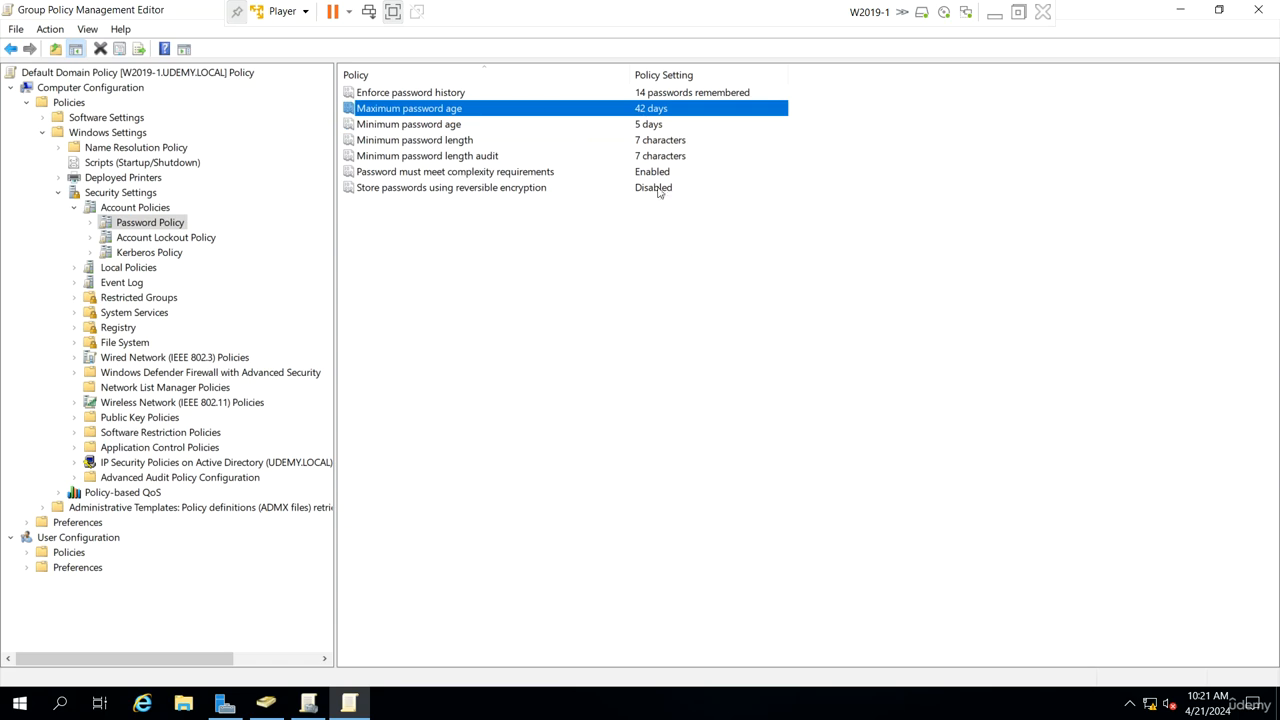
click(194, 242)
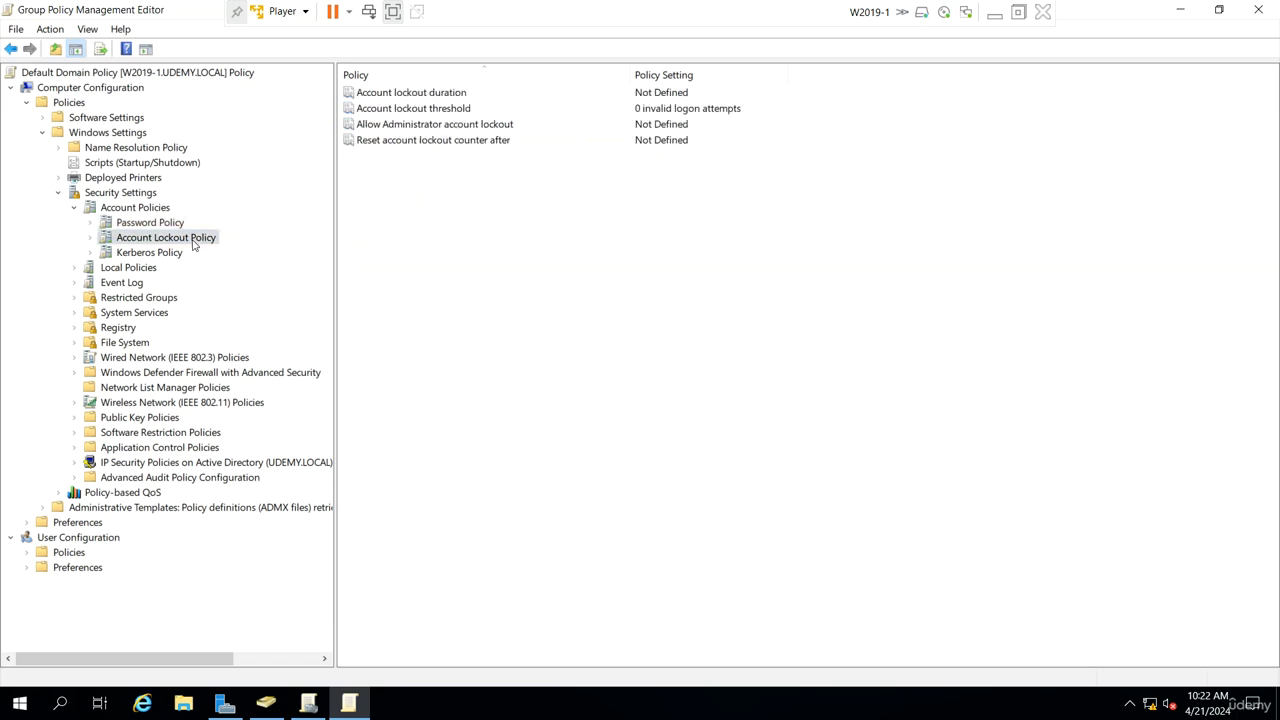
click(511, 113)
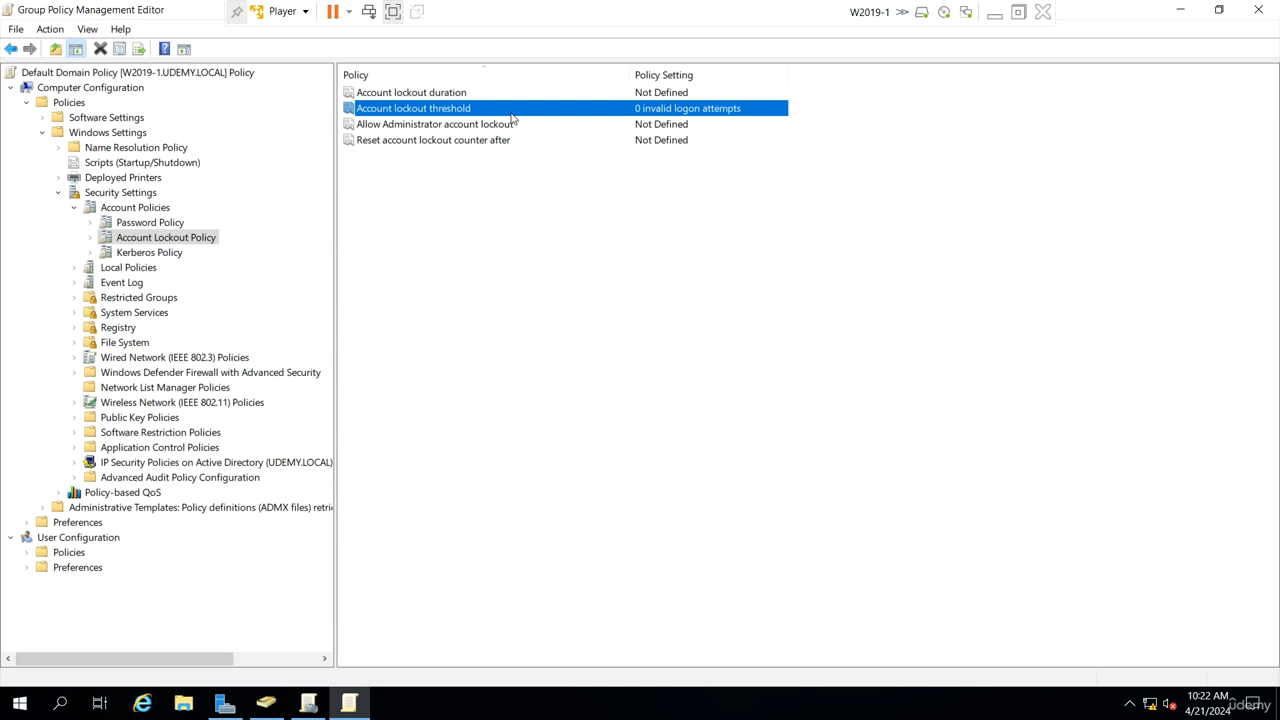
double_click(511, 117)
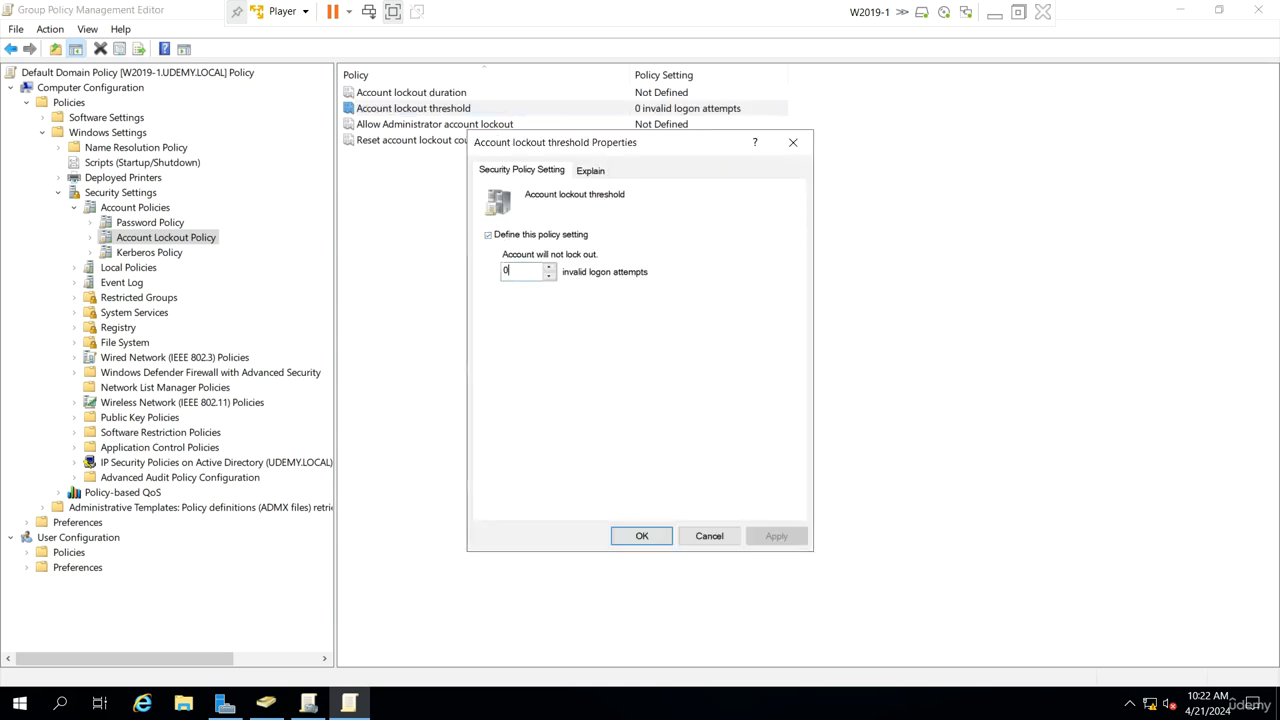
drag(513, 271, 469, 272)
text(3)
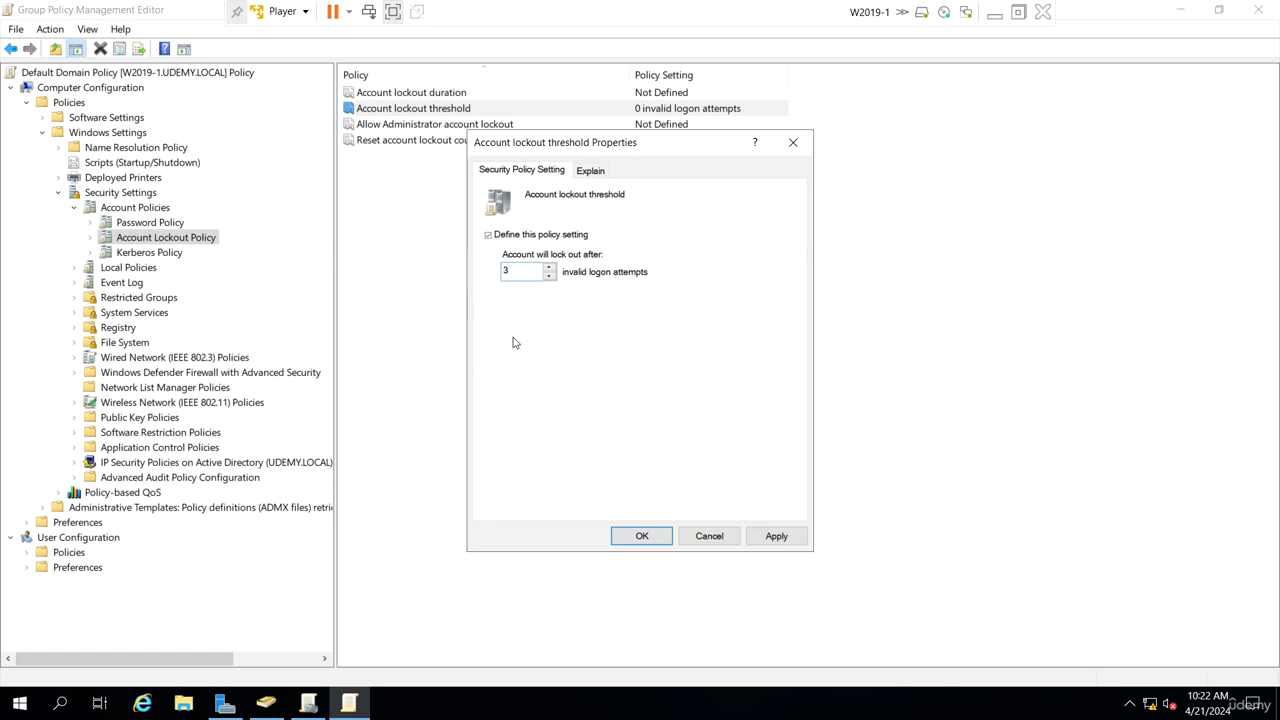
click(645, 535)
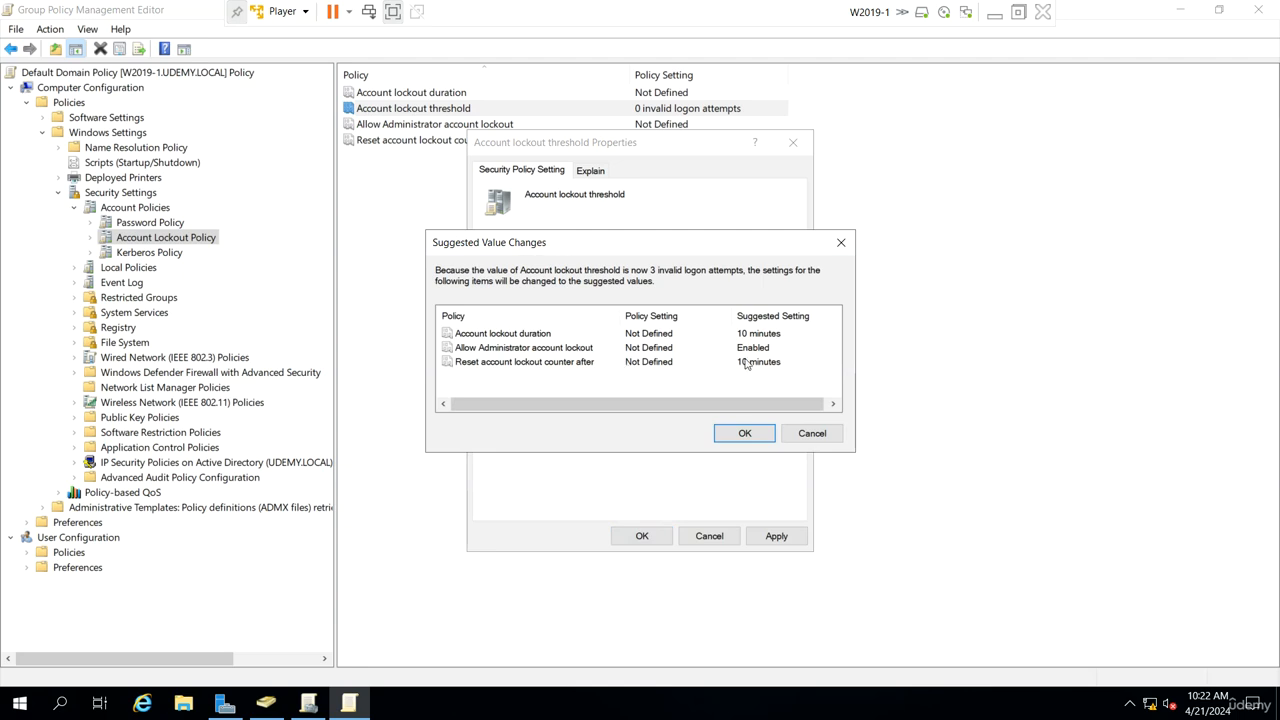
click(745, 433)
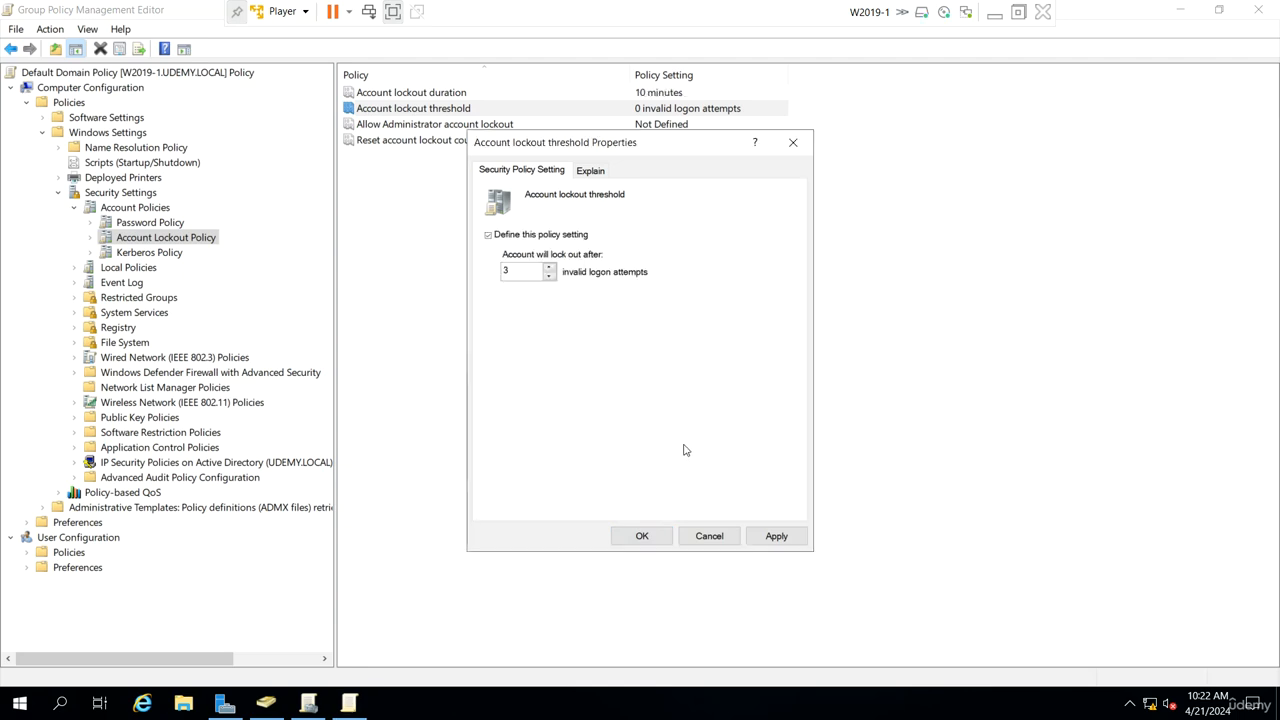
Step: Set the Account lockout duration to 0 minutes
double_click(651, 95)
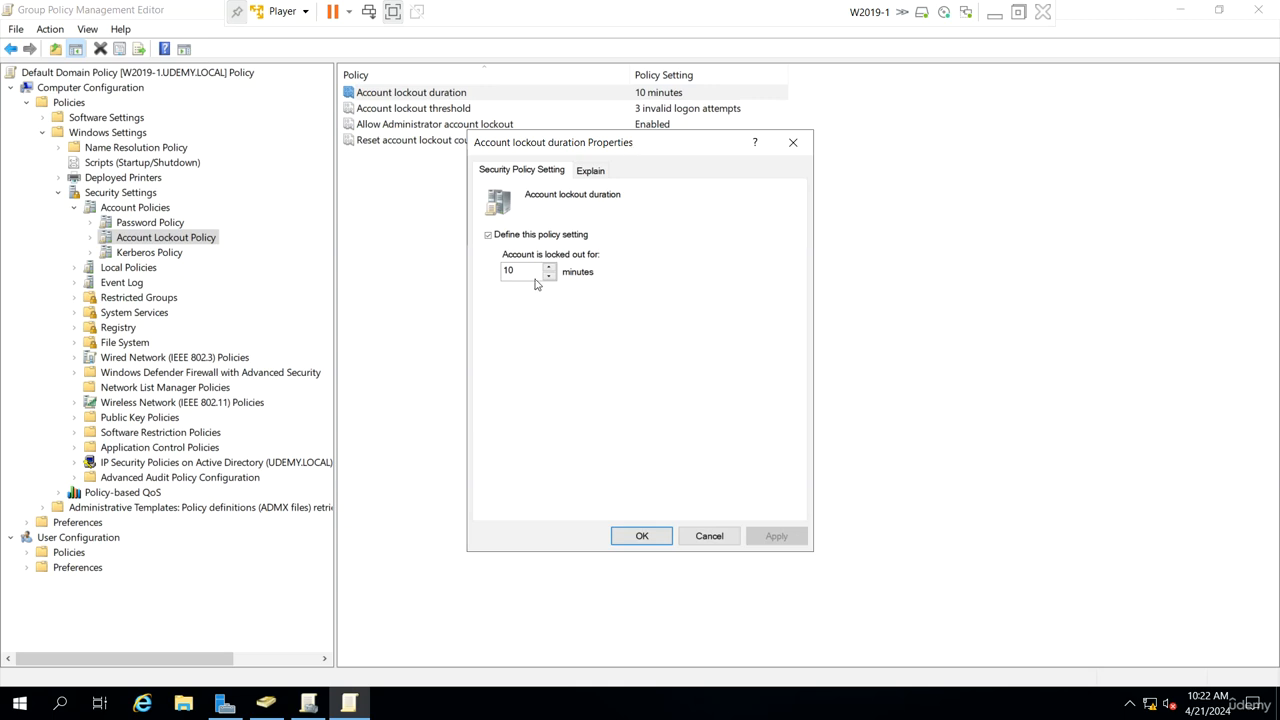
text(0)
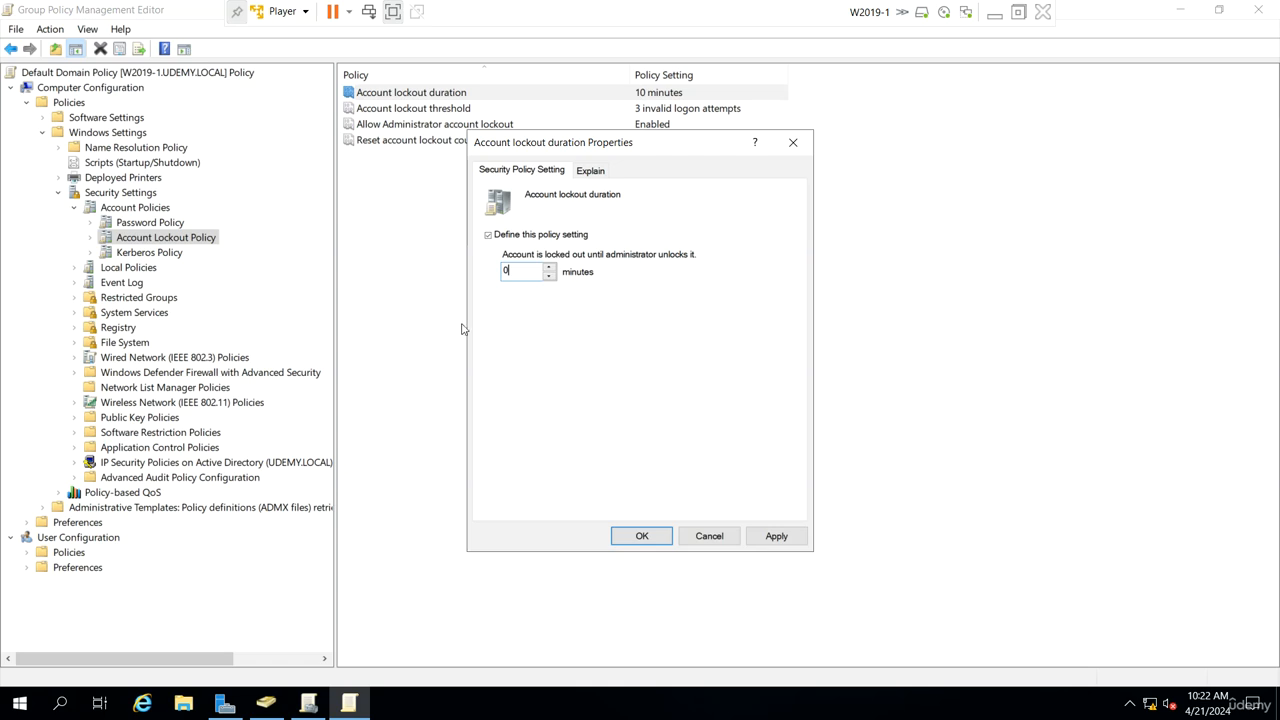
click(645, 536)
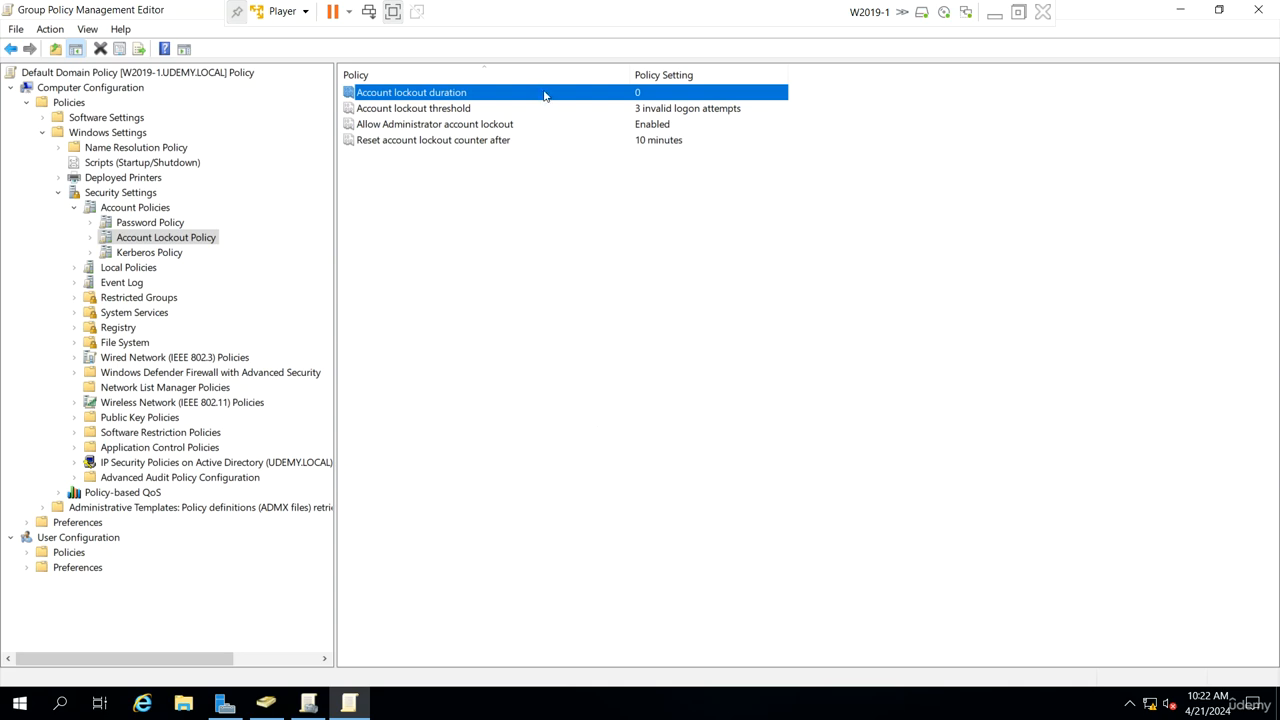
Step: Read the explanation of the Allow Administrator account lockout policy without changing it
click(616, 142)
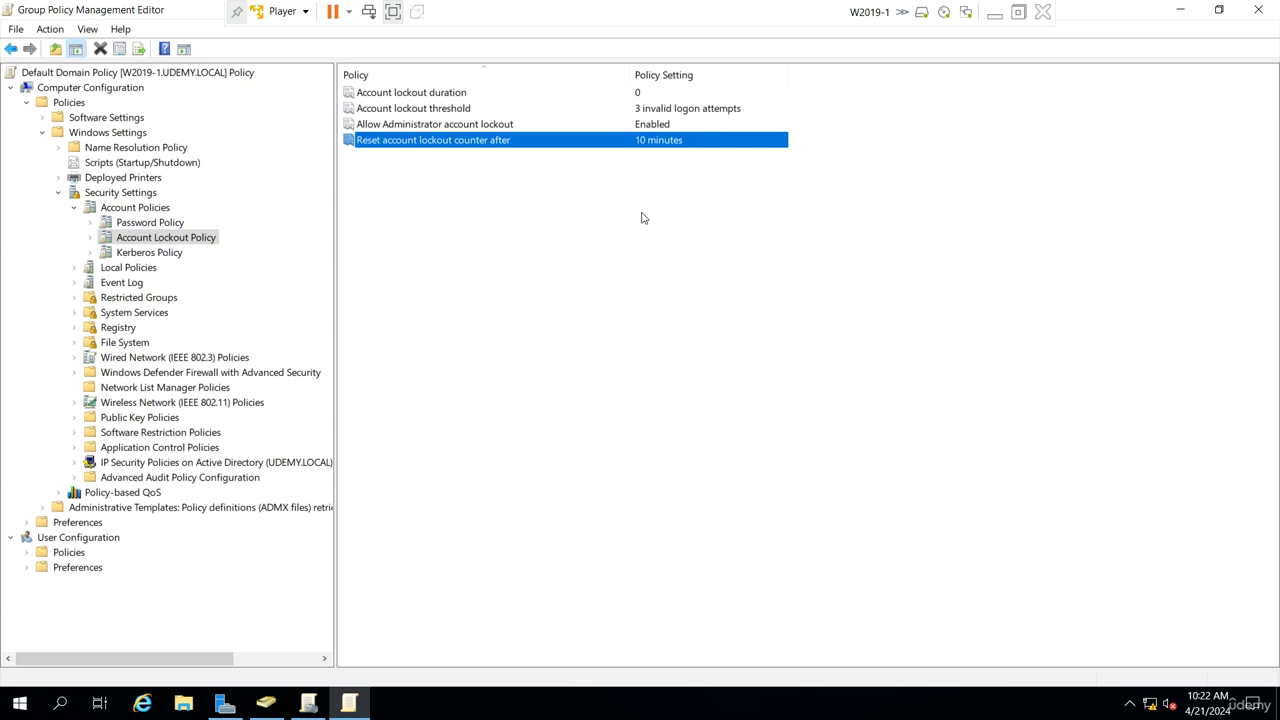
click(558, 127)
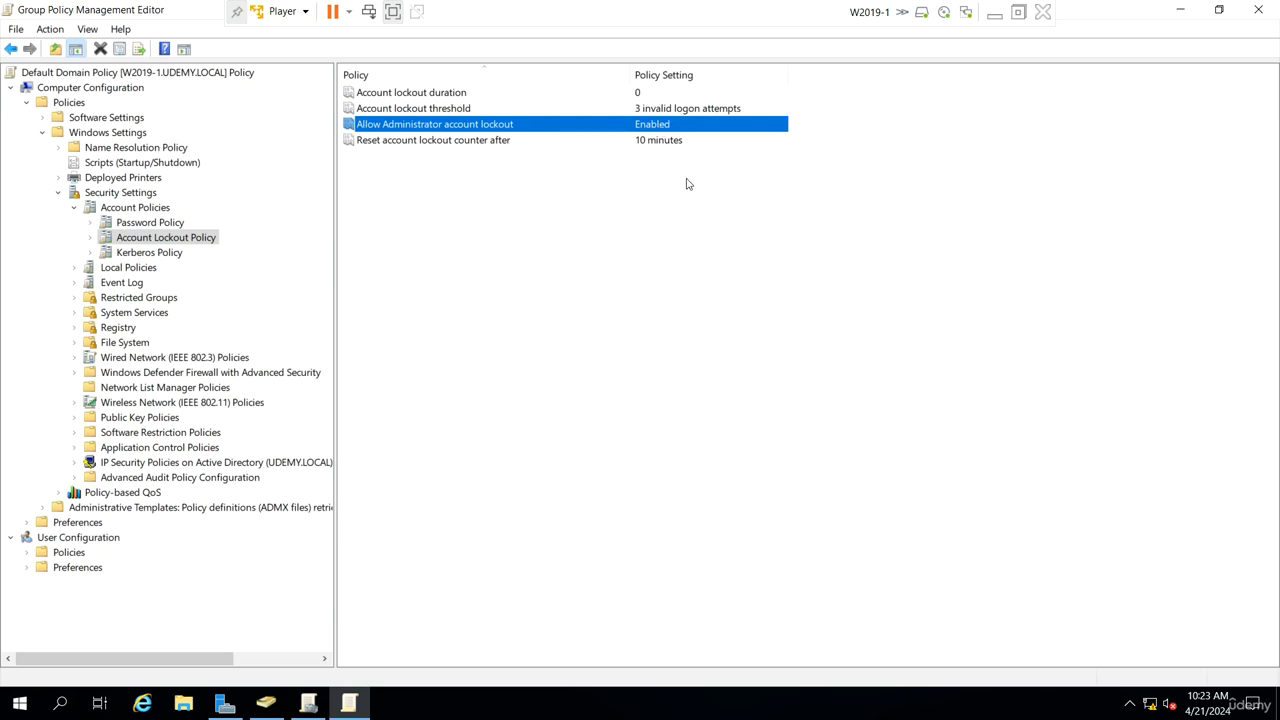
double_click(653, 130)
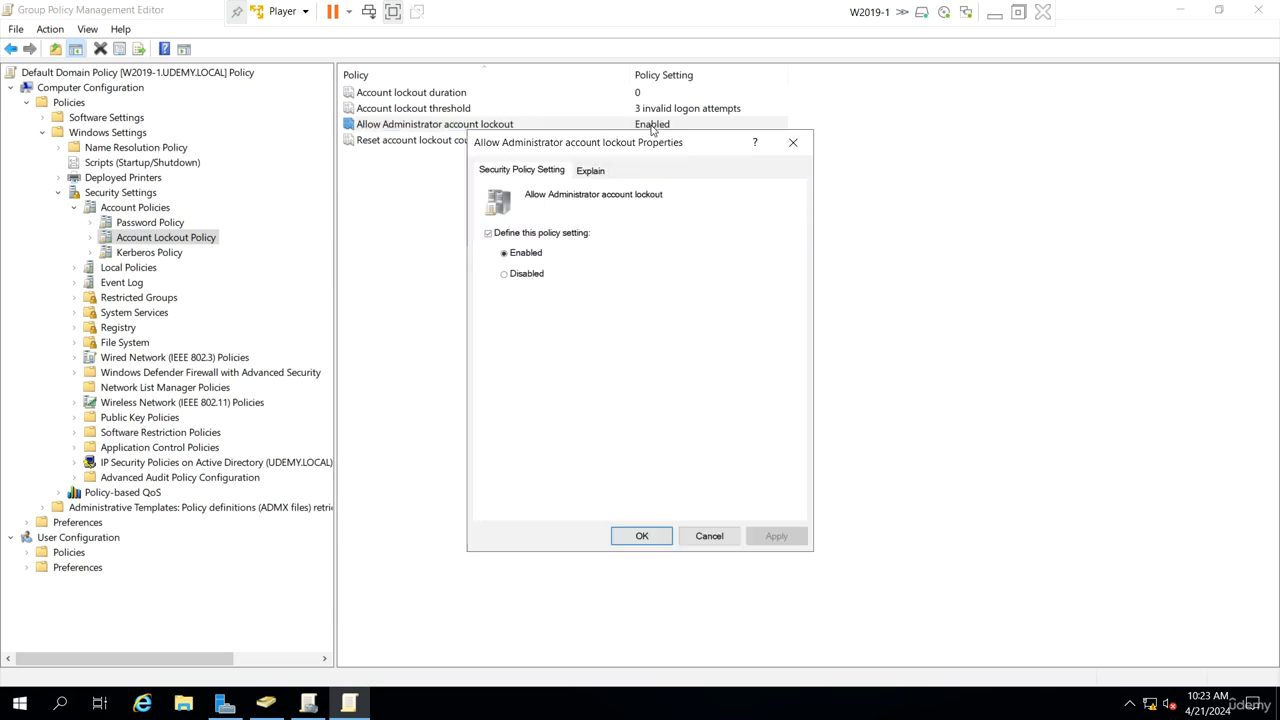
click(590, 172)
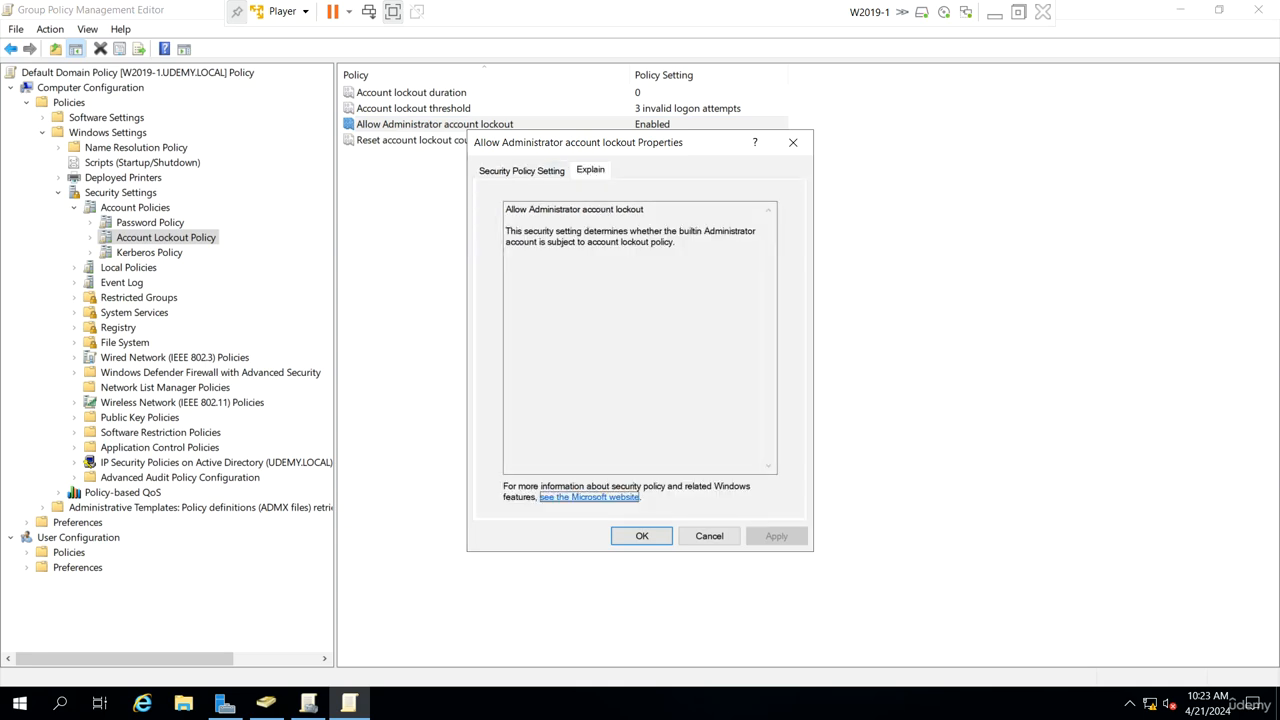
click(709, 536)
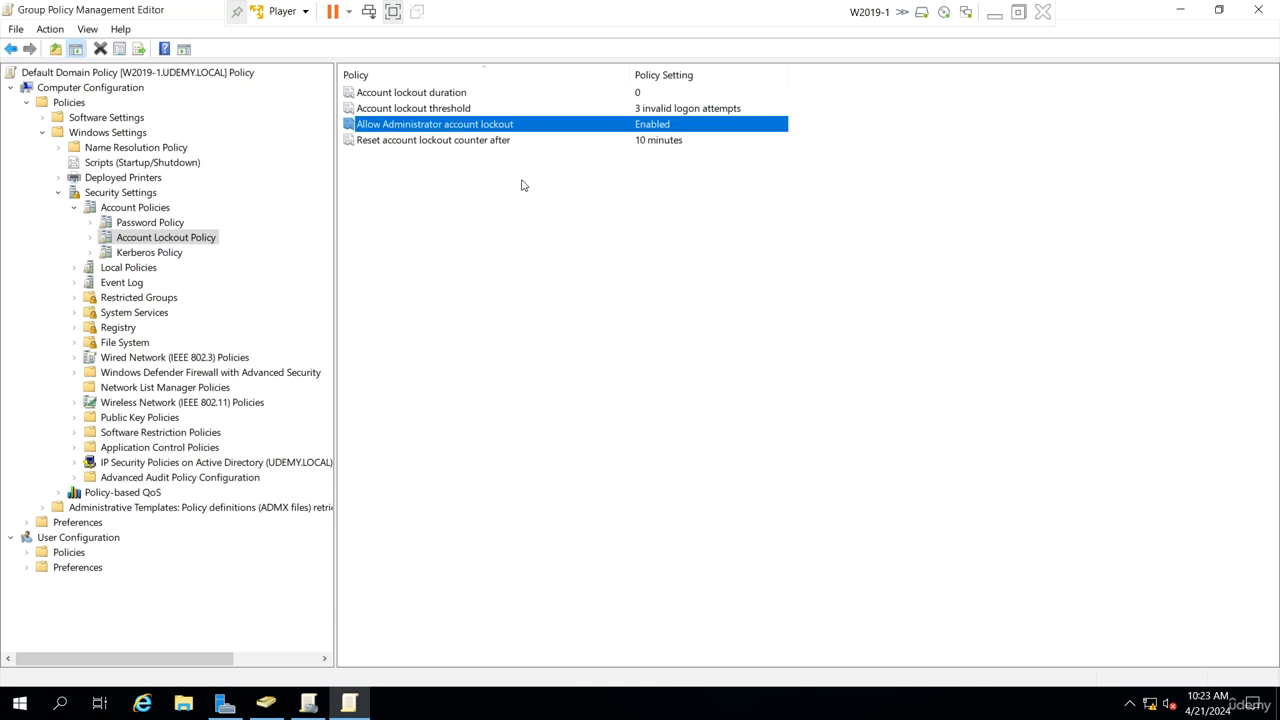
Step: Set Allow Administrator account lockout to Disabled
double_click(533, 127)
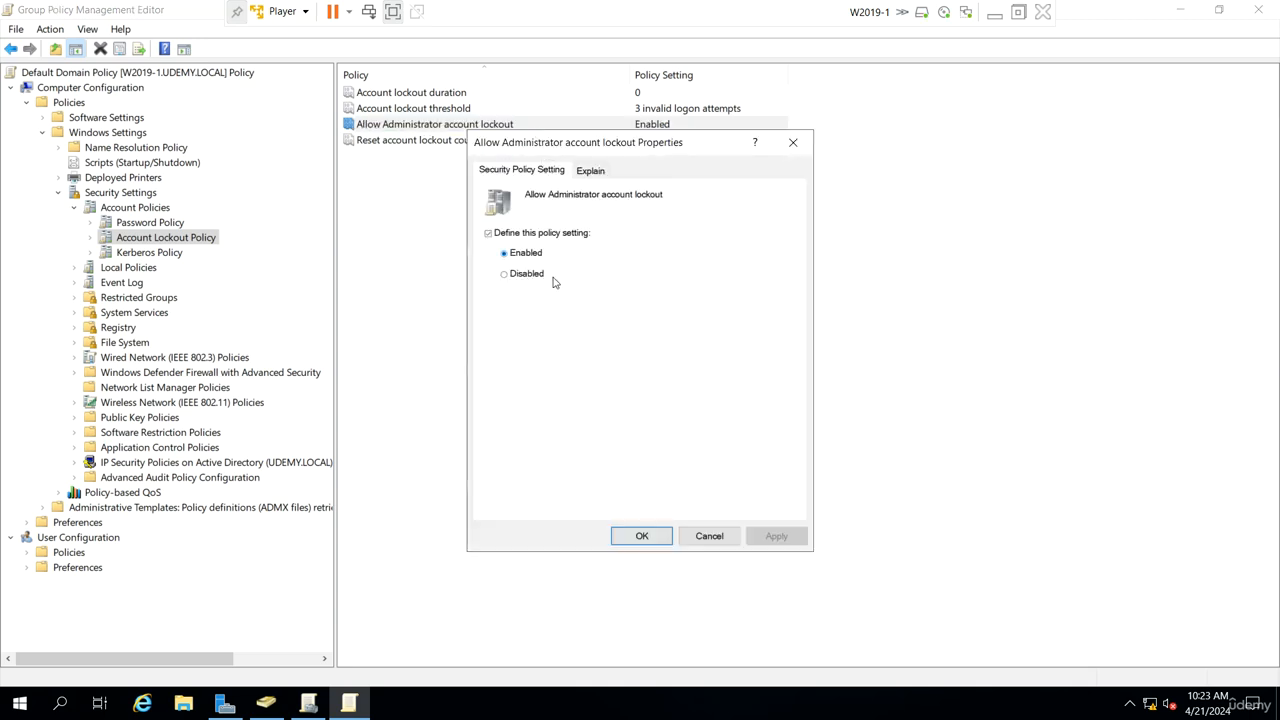
click(529, 279)
click(640, 535)
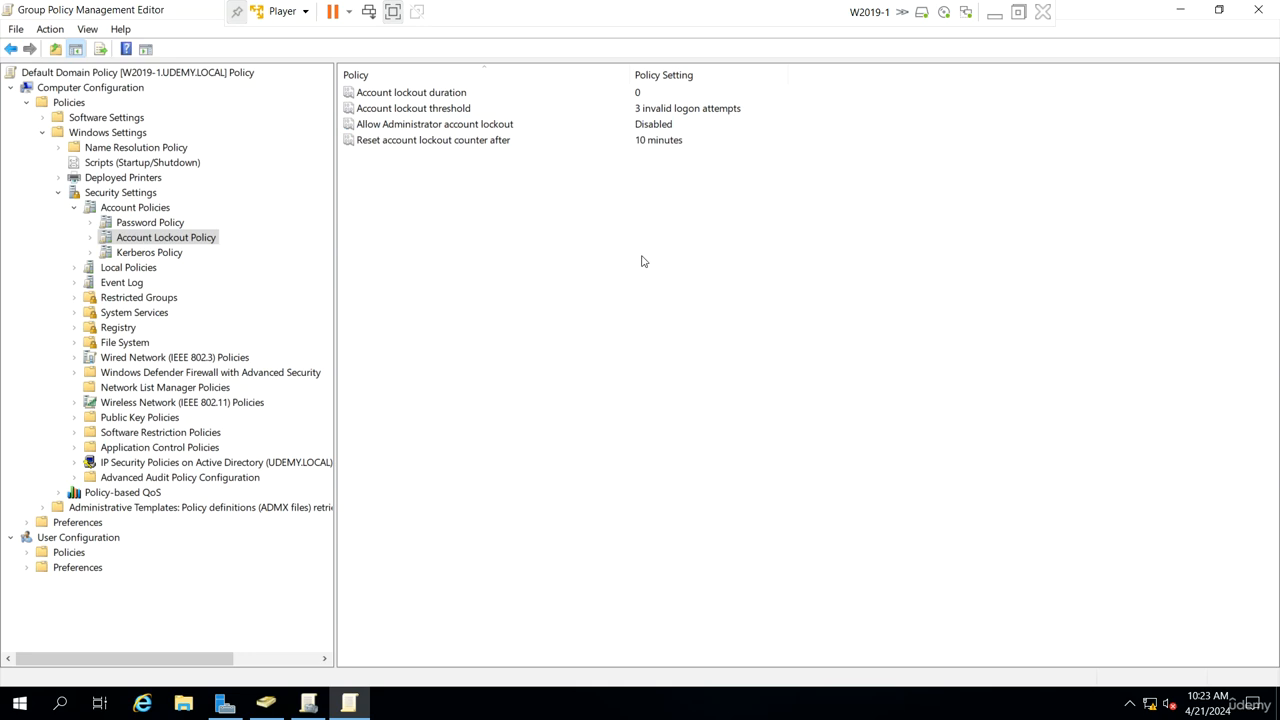
Step: Define the Audit logon events policy under Local Policies to audit Failure attempts only
click(175, 254)
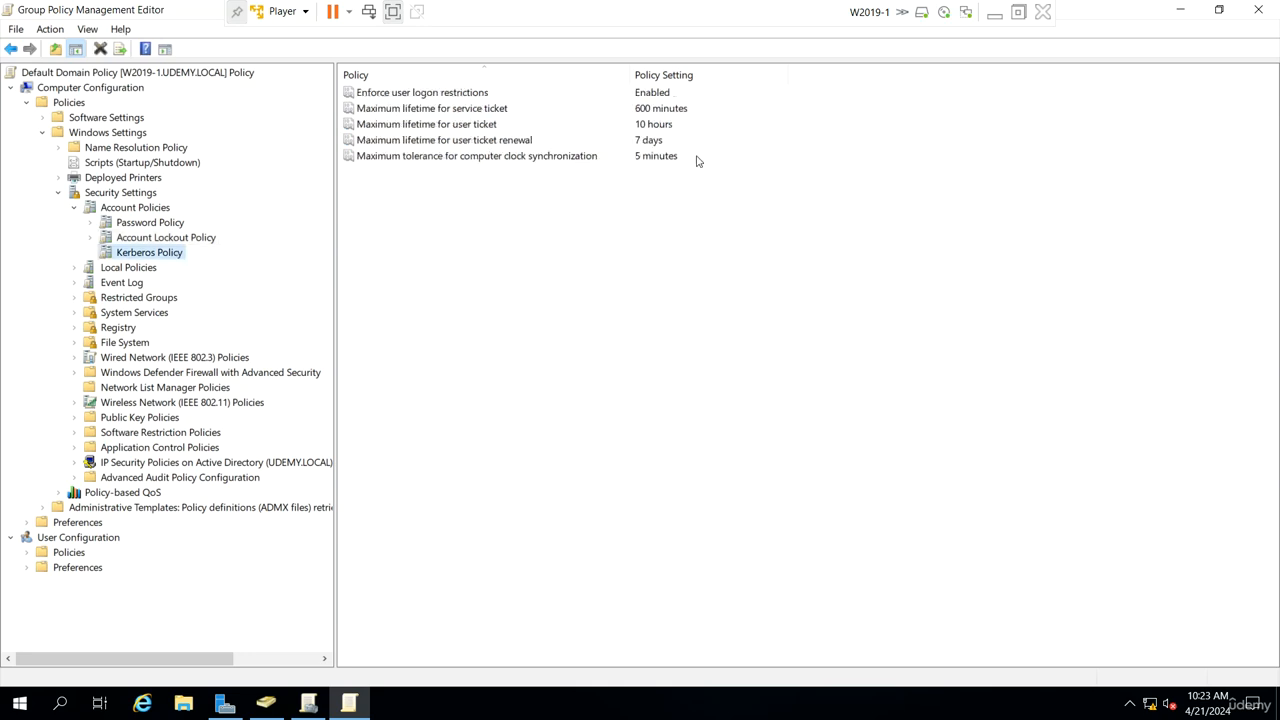
click(603, 157)
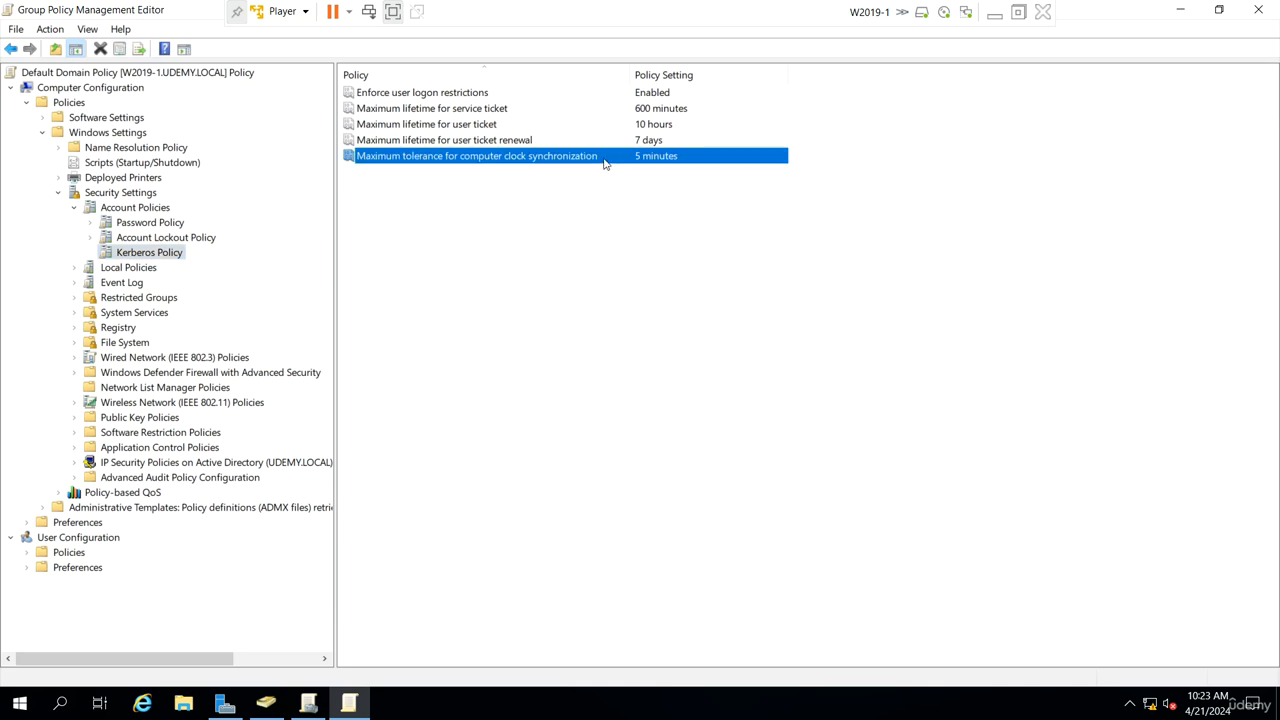
click(74, 268)
click(142, 283)
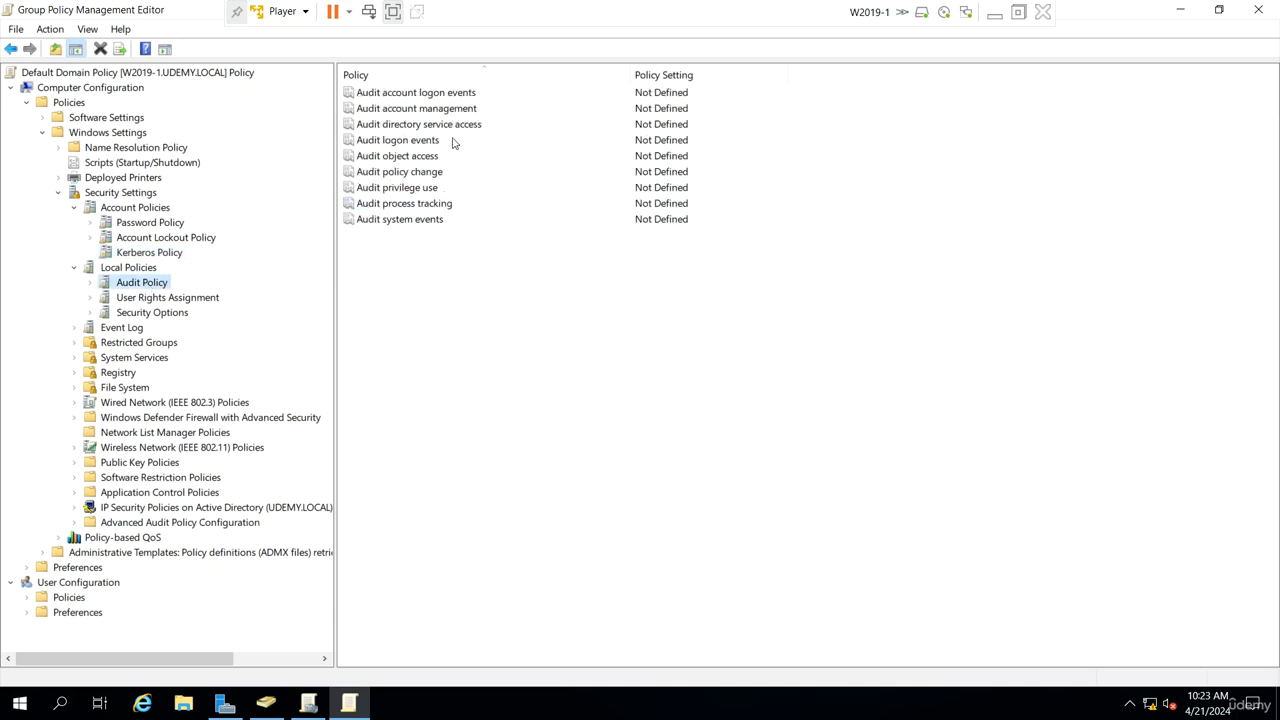
double_click(437, 148)
click(517, 246)
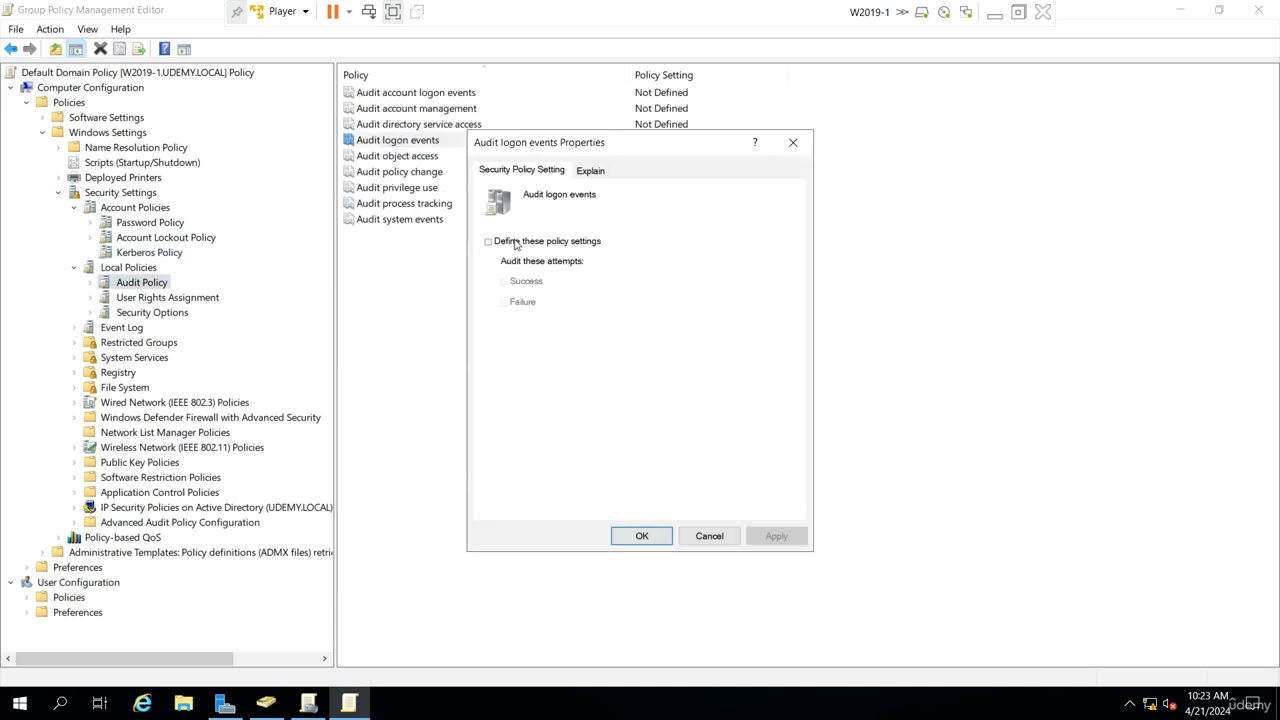
click(514, 279)
click(510, 284)
click(522, 305)
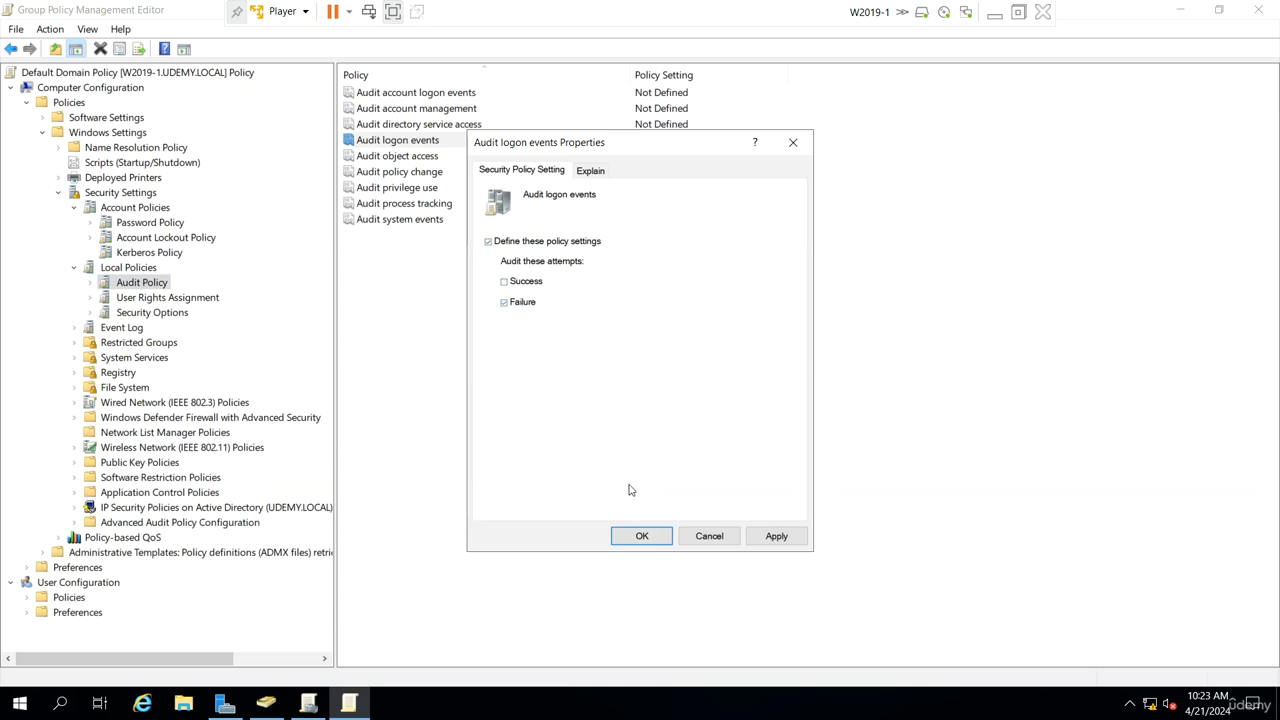
click(645, 537)
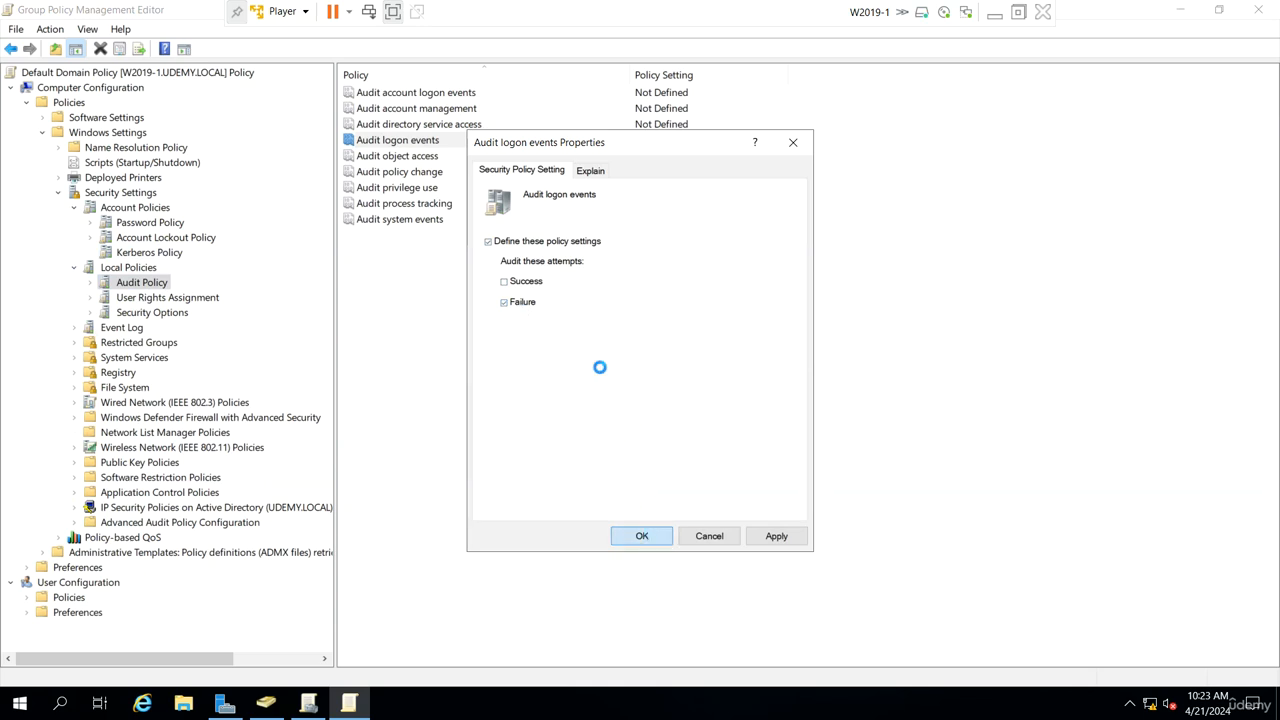
Step: Define the Audit account logon events policy to audit Failure attempts only
double_click(464, 92)
click(506, 245)
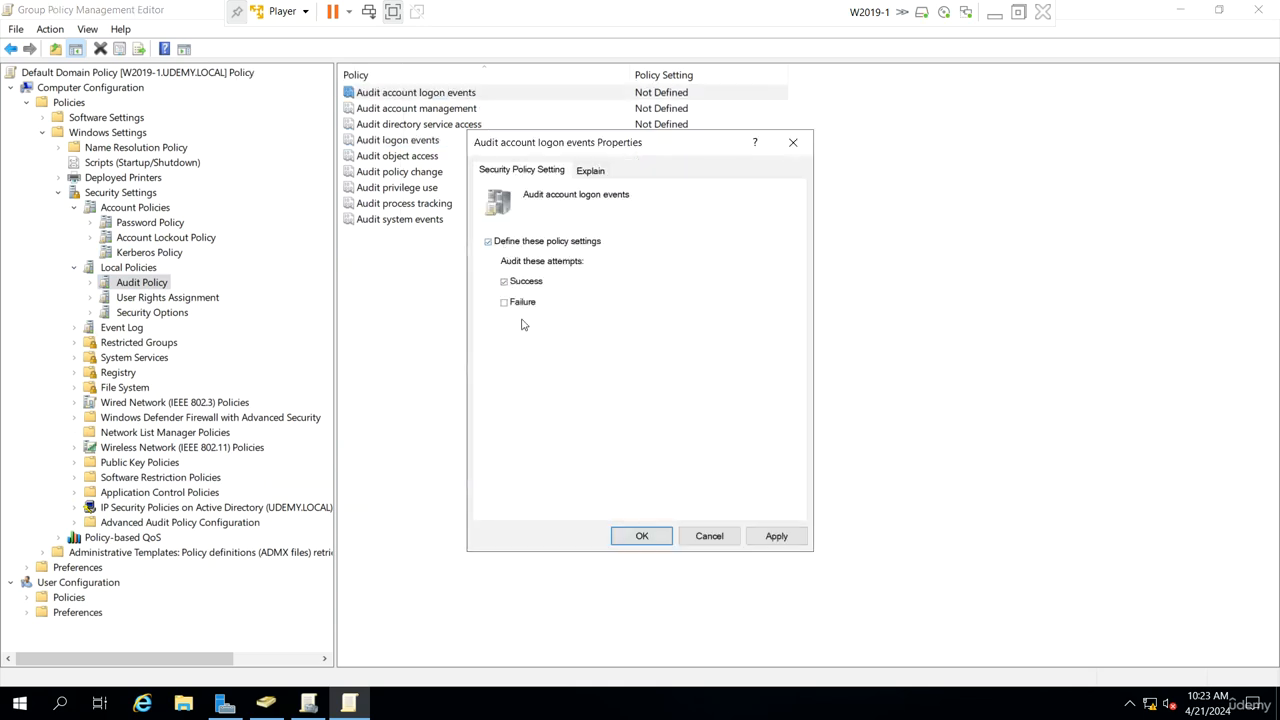
click(523, 281)
click(640, 536)
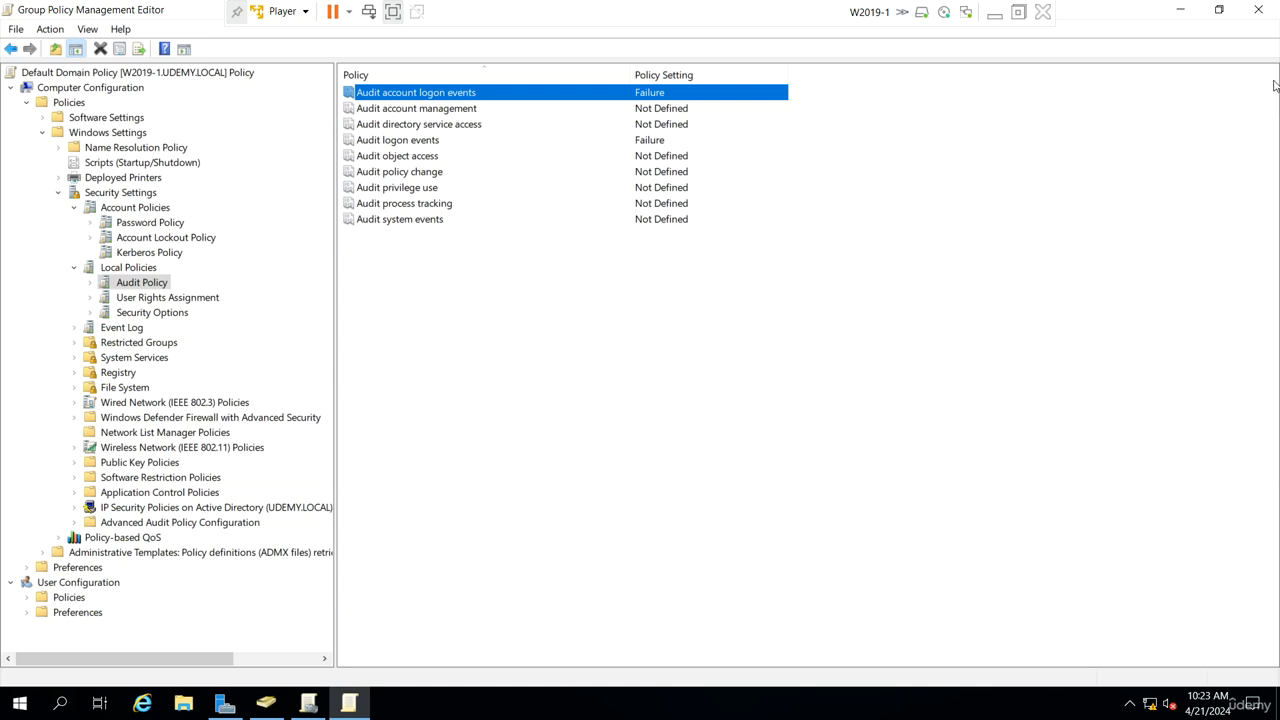
Step: Close the policy editor and review the Default Domain Policy settings report in Group Policy Management
click(1259, 11)
click(169, 133)
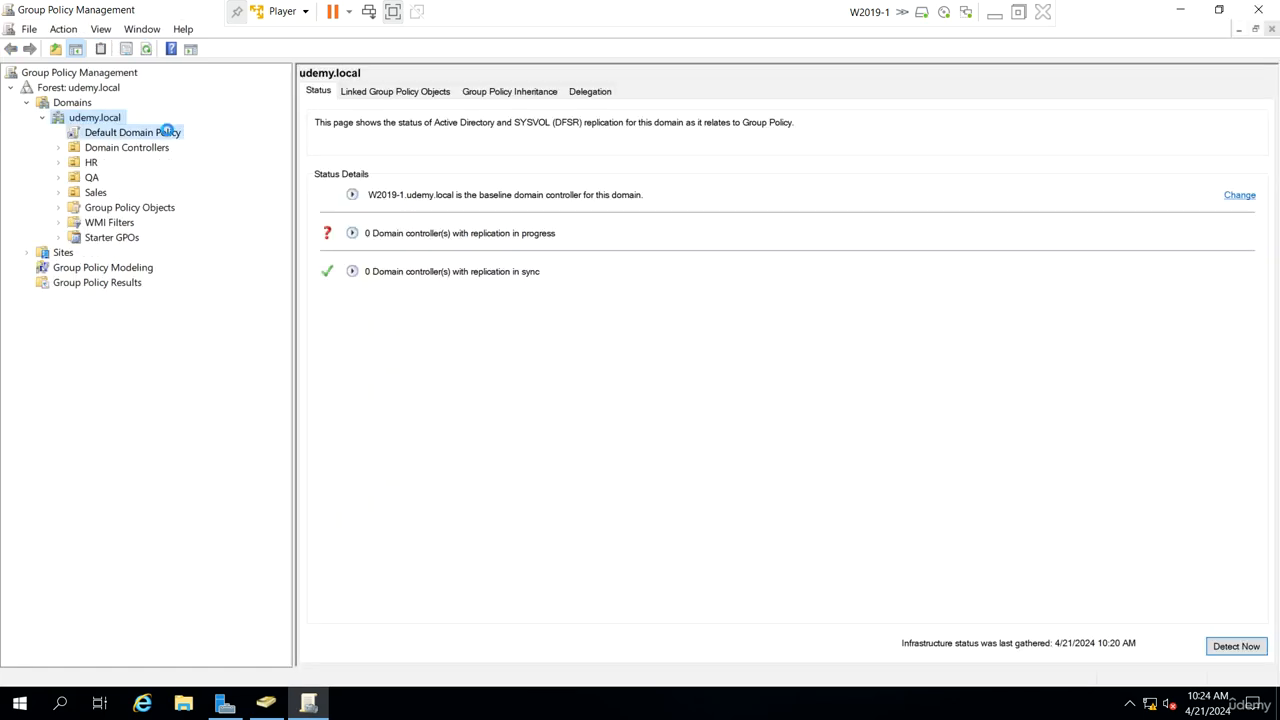
click(760, 385)
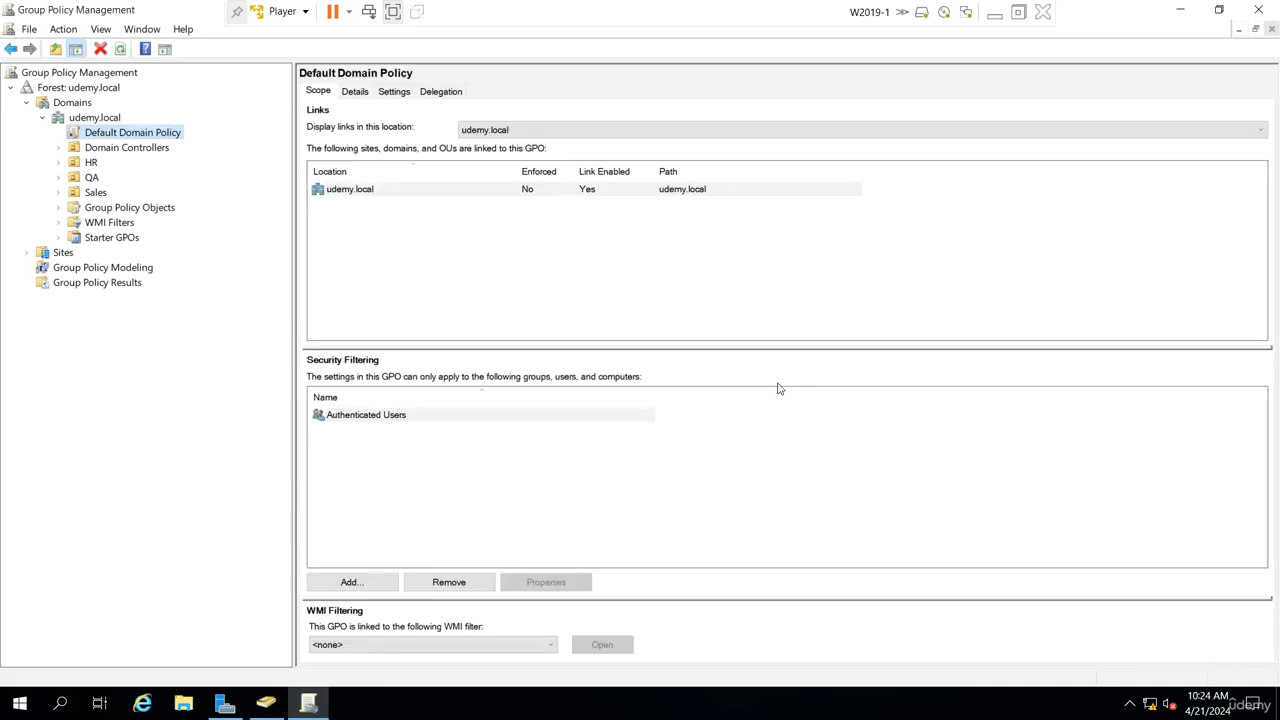
click(394, 91)
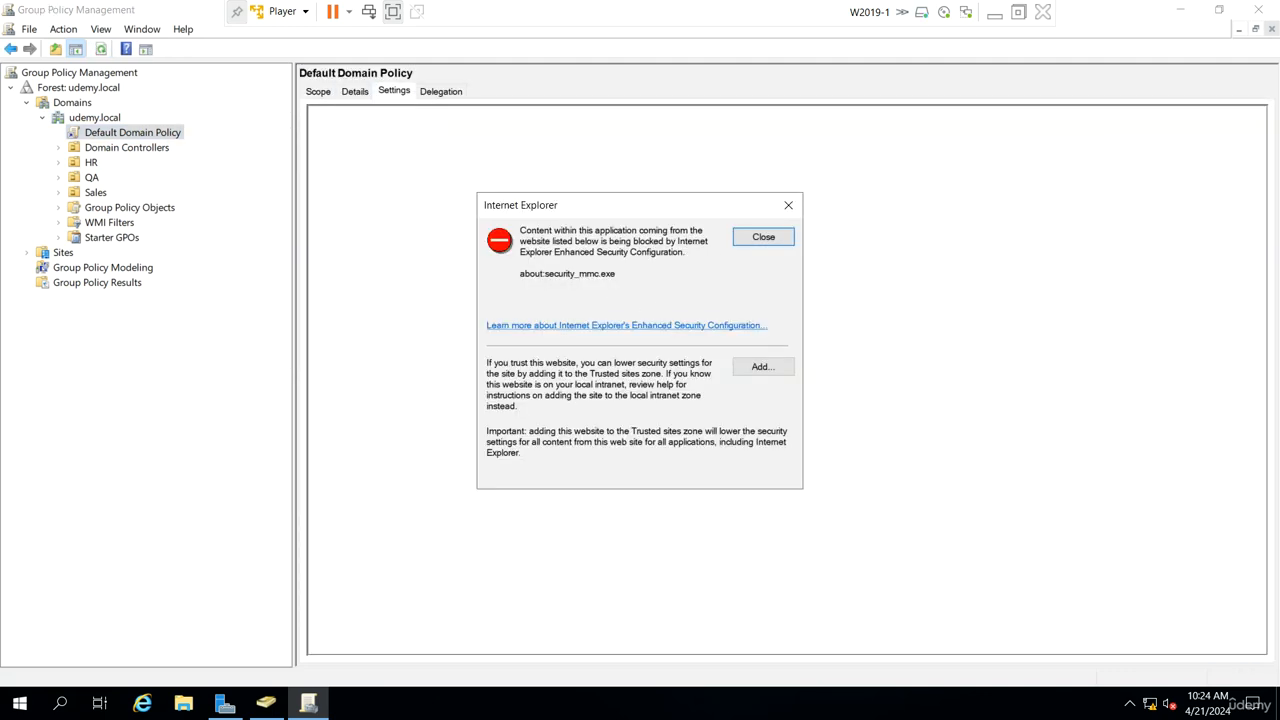
click(766, 244)
scroll(759, 392, down, 3)
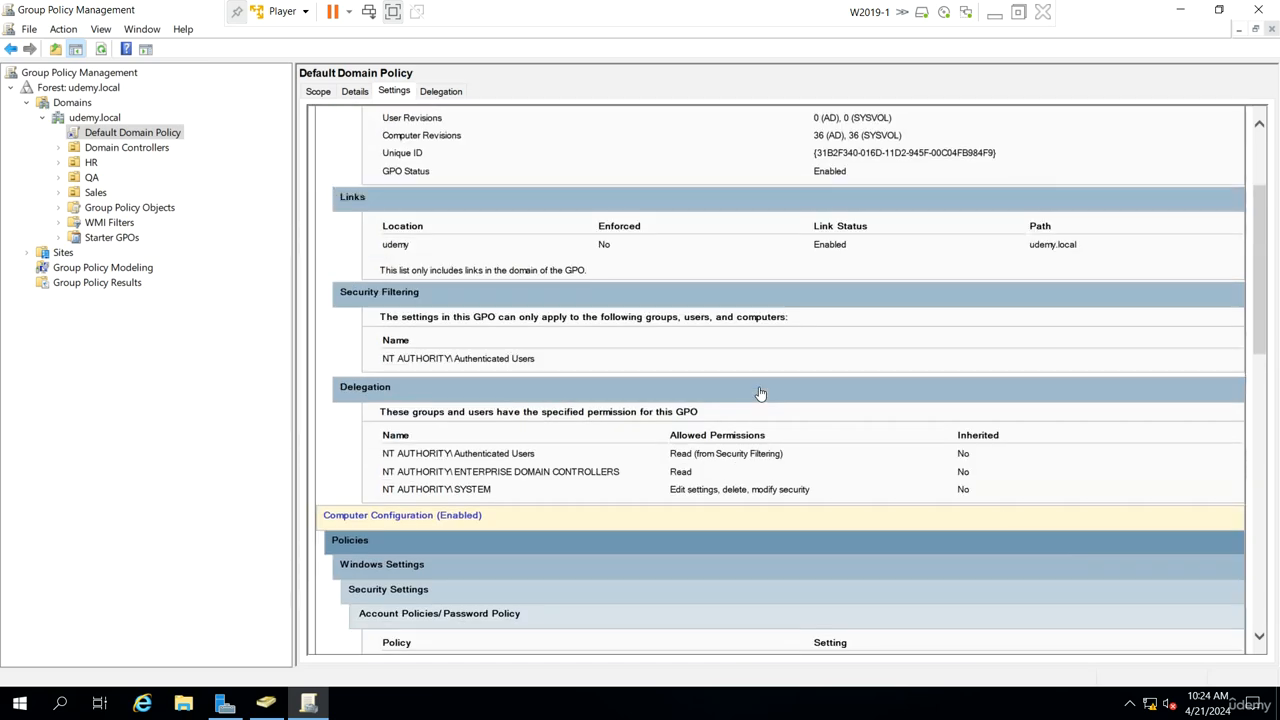
scroll(759, 392, down, 6)
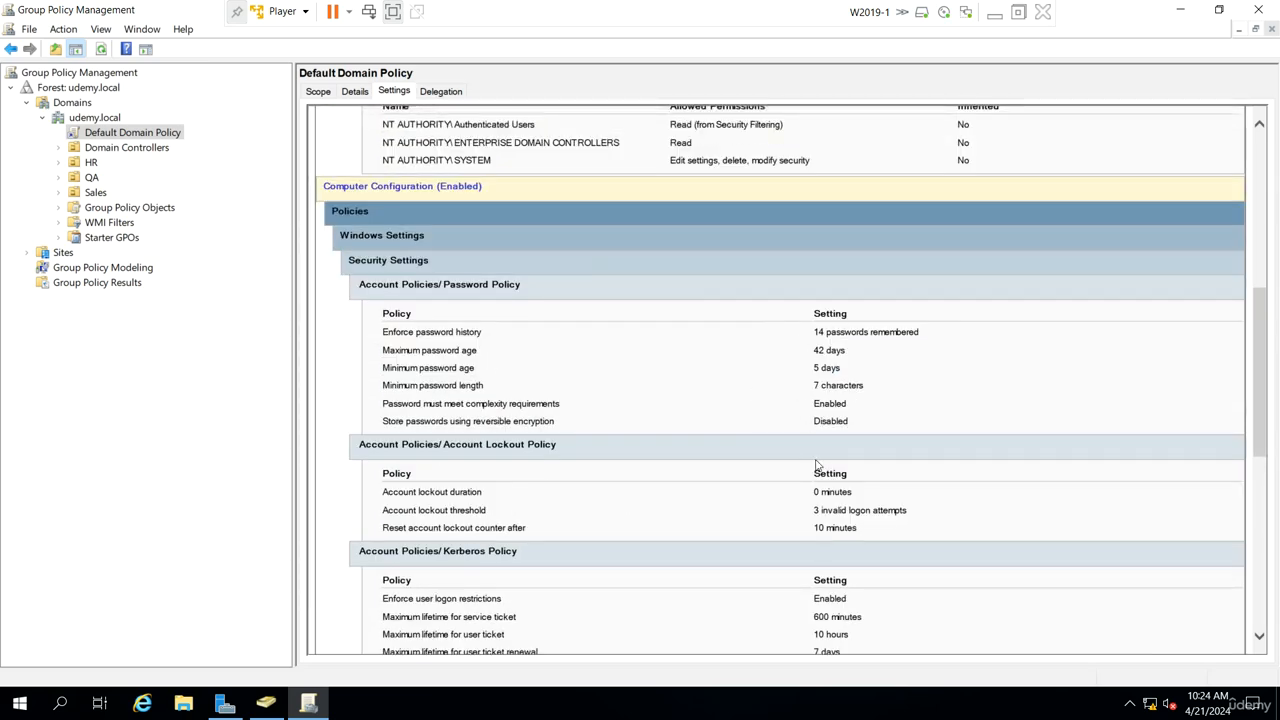
scroll(817, 465, down, 3)
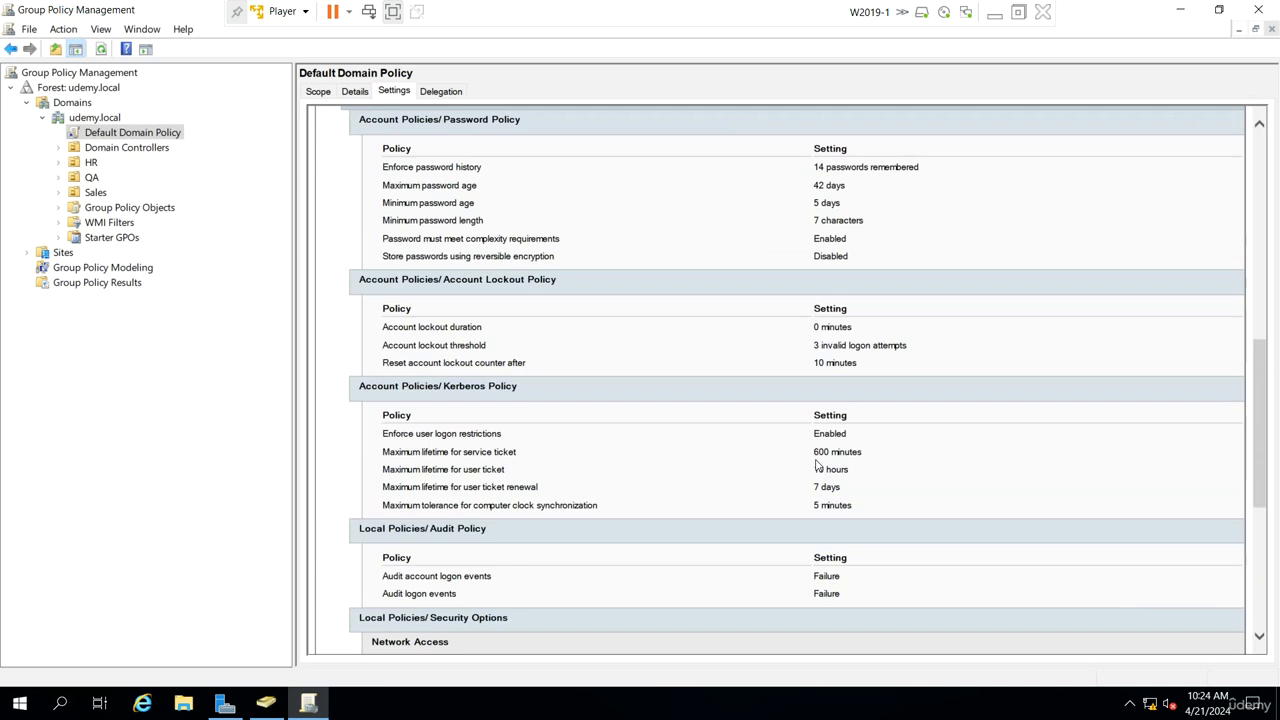
scroll(817, 465, up, 9)
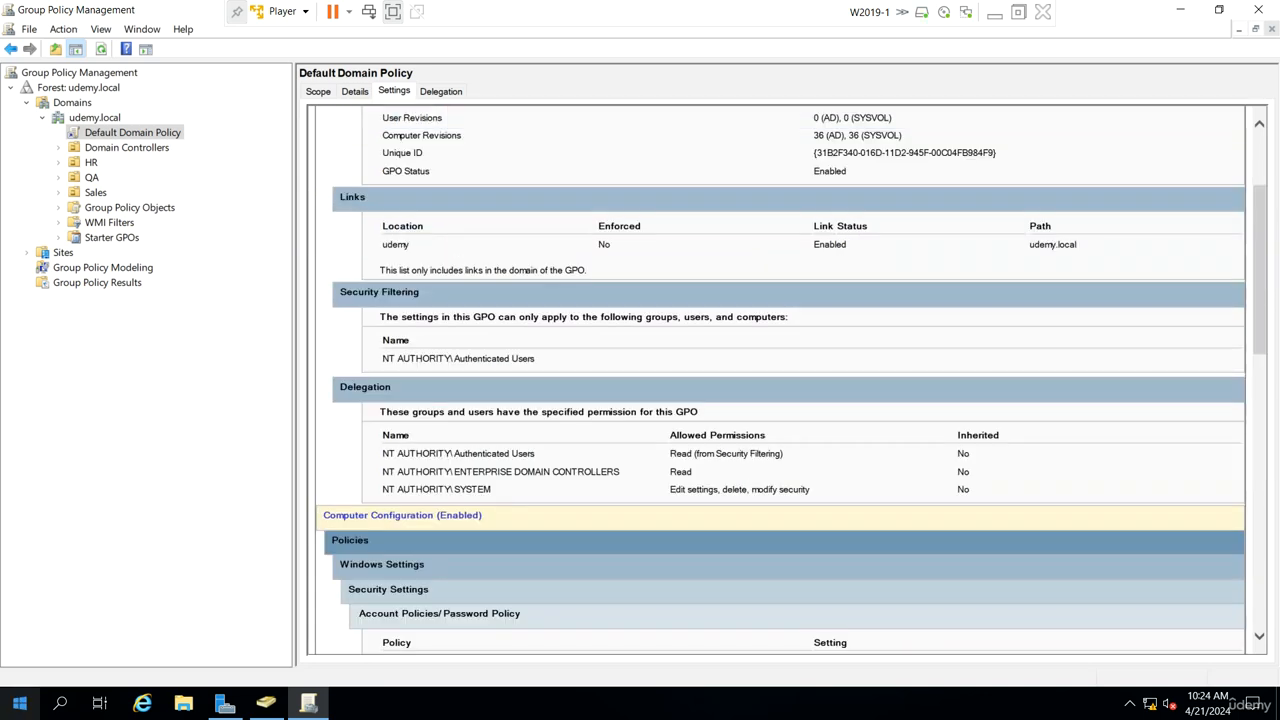
Step: Open an administrative Command Prompt, change to the root of C: and clear the screen
right_click(19, 703)
click(80, 624)
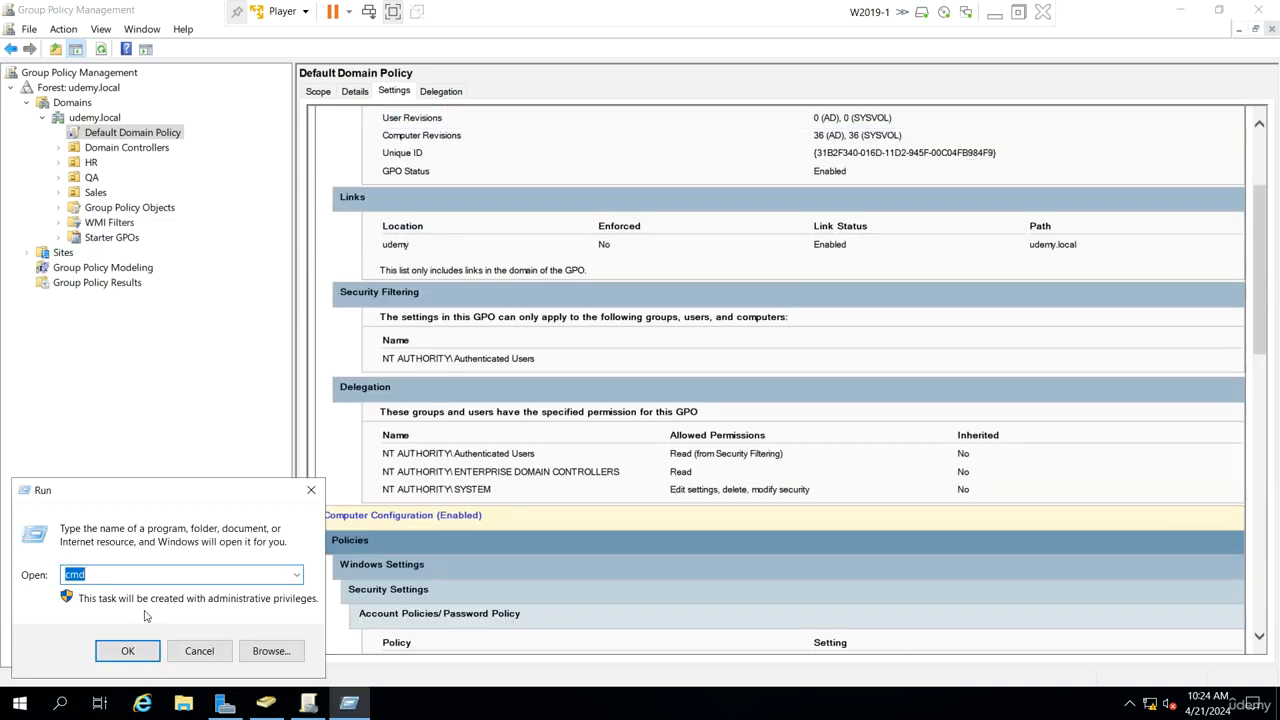
key(Return)
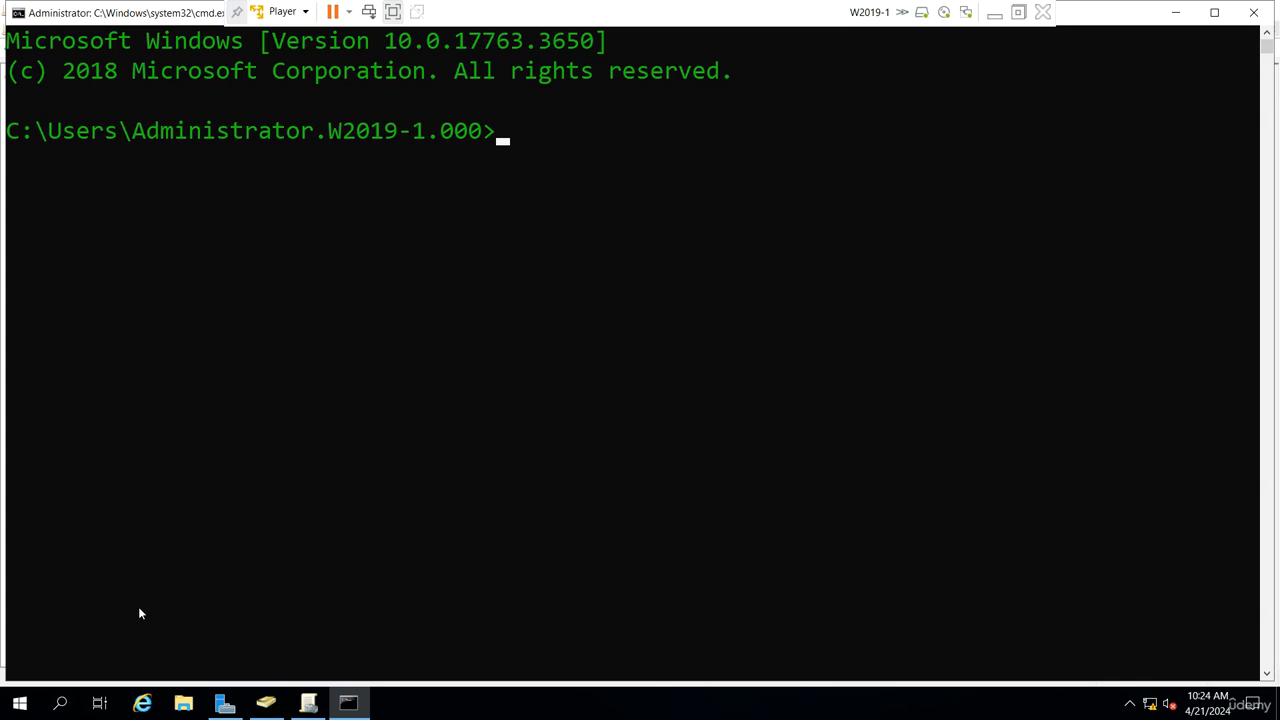
text(cd\)
key(Return)
text(cls)
key(Return)
Step: Run gpupdate from the root of C: to apply the updated domain policy
text(4)
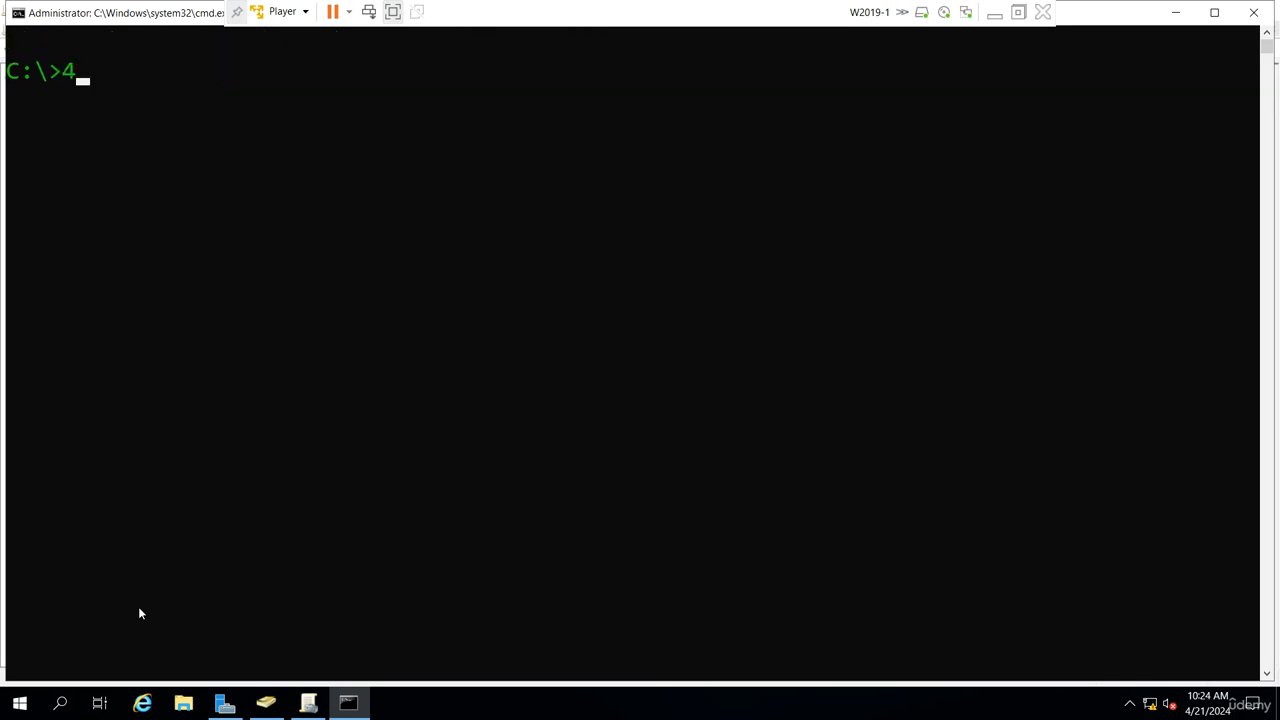
key(BackSpace)
text(gpupdate)
key(Return)
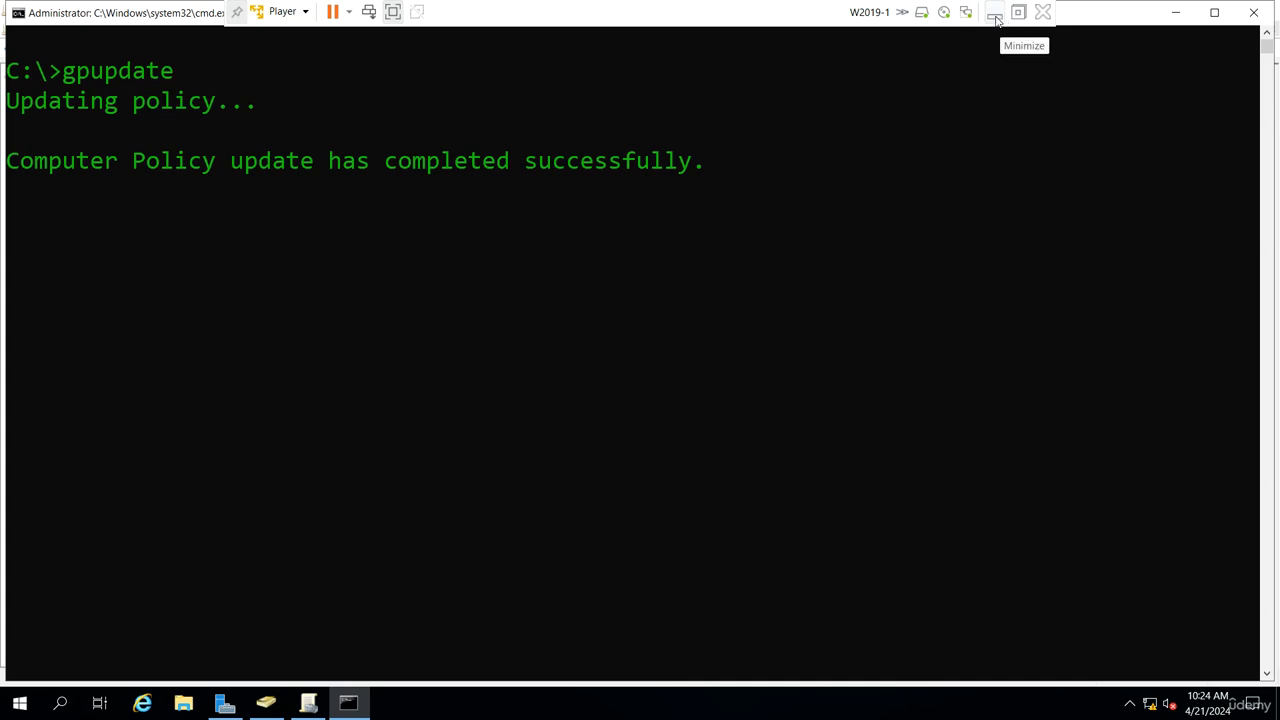
Step: Switch to Active Directory Users and Computers and try to reset user q1's password with both fields left empty
click(265, 703)
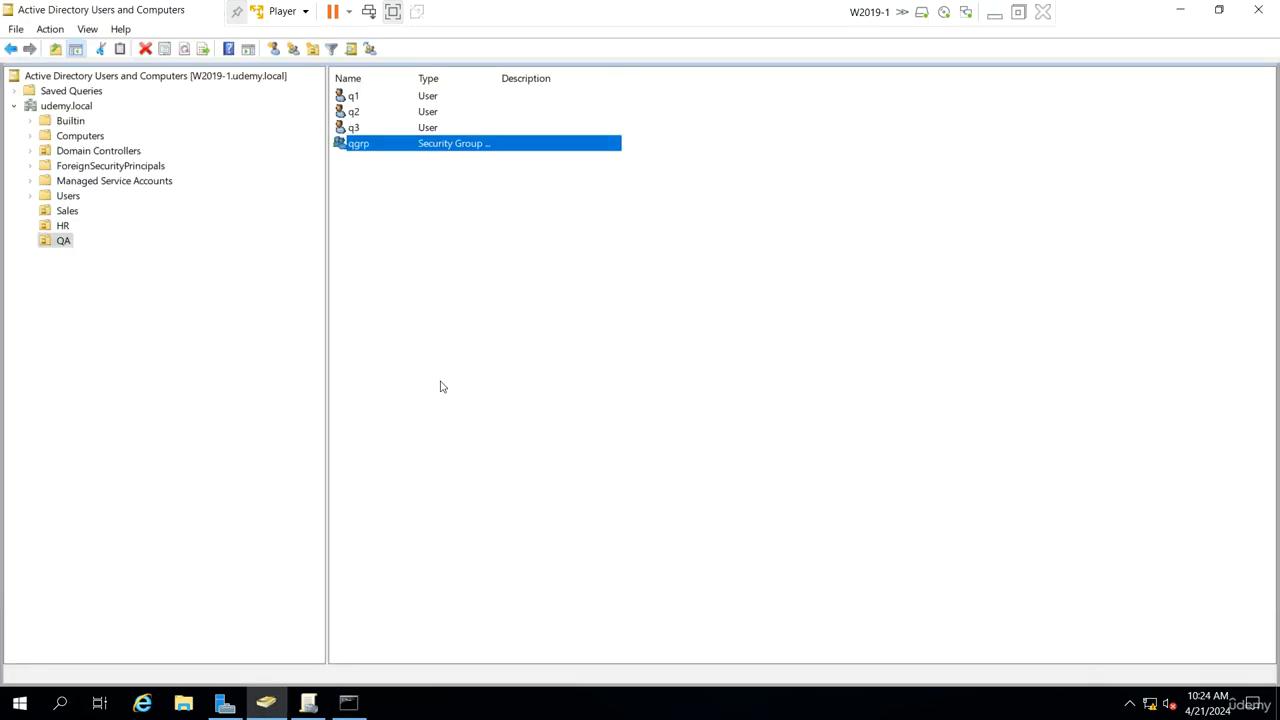
right_click(356, 98)
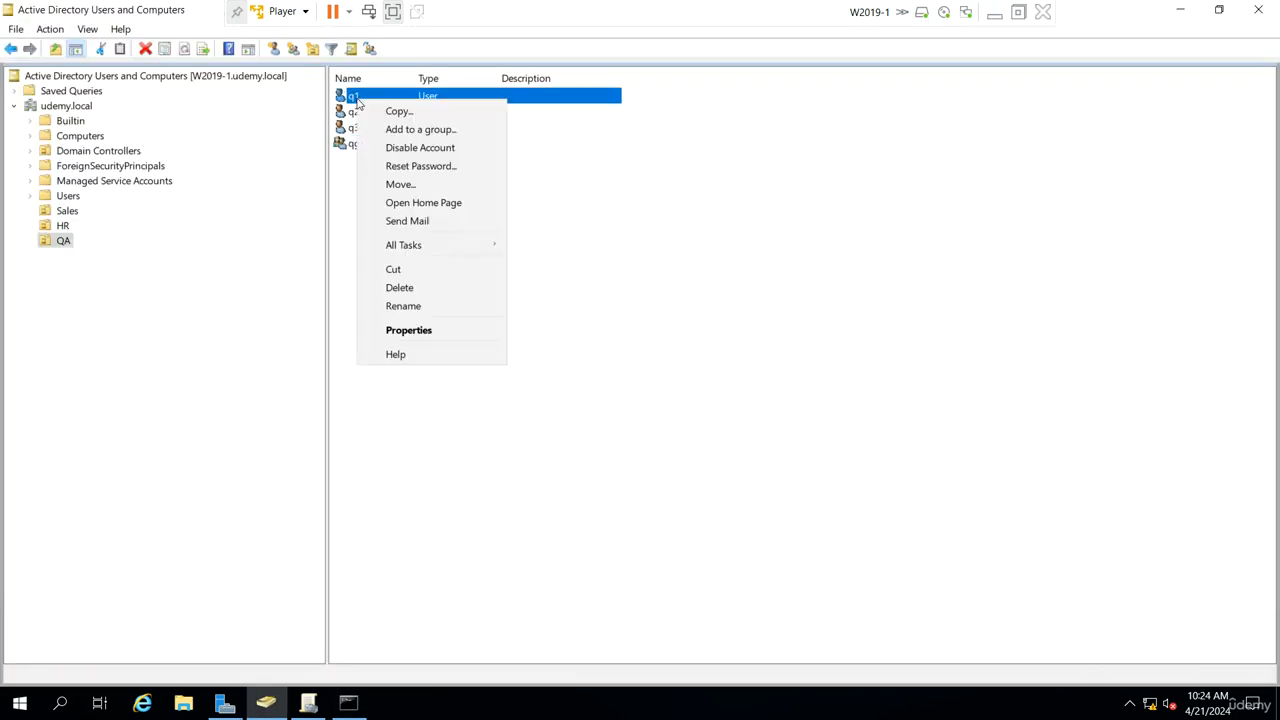
click(418, 166)
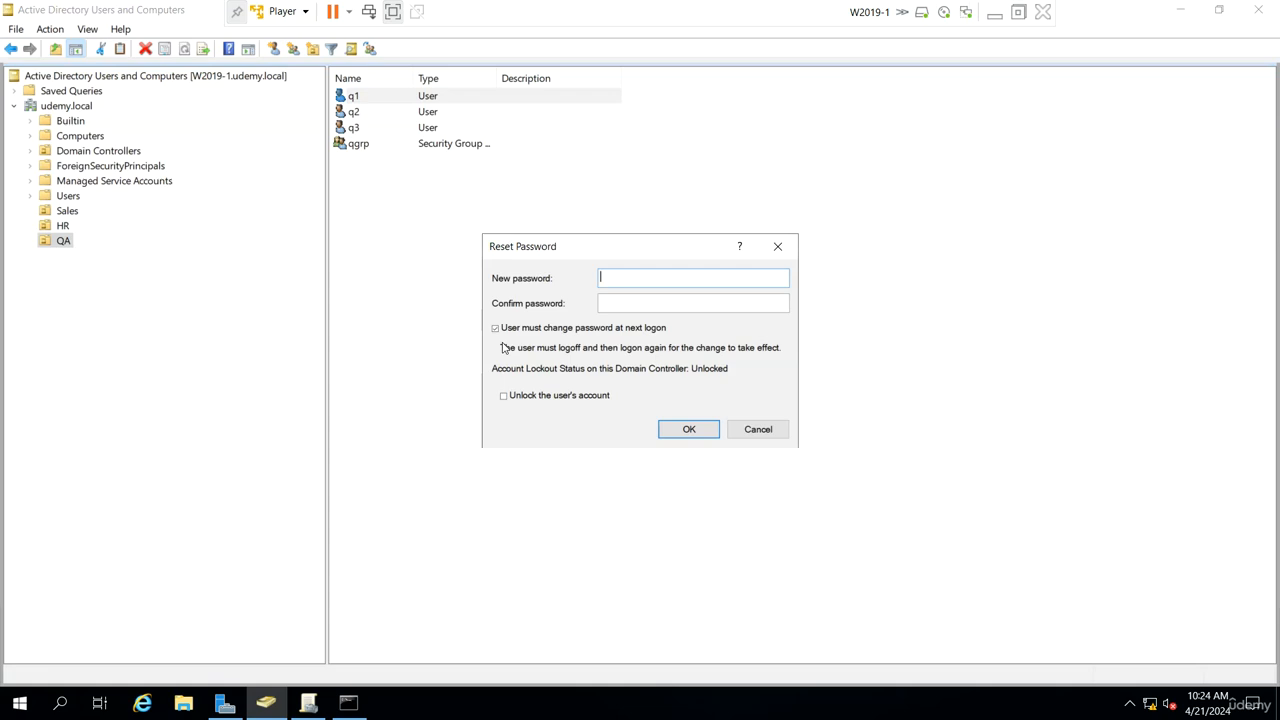
click(684, 437)
click(766, 490)
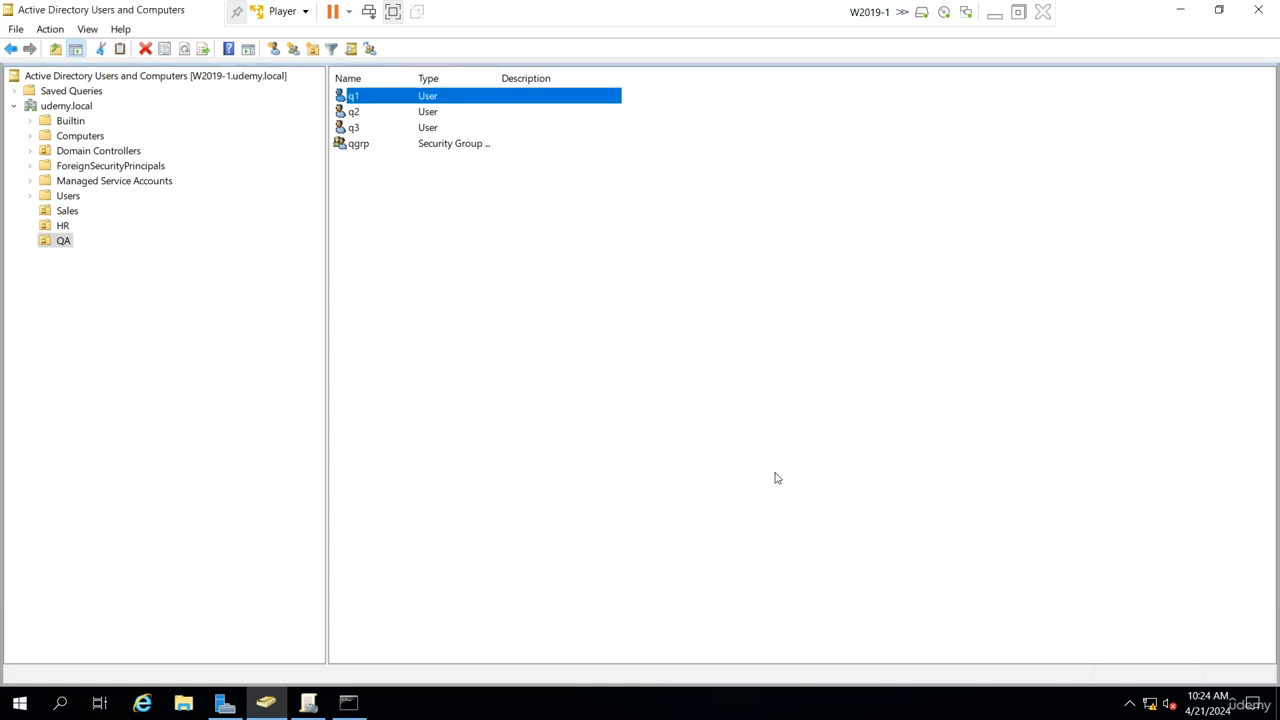
Step: Try to reset user q1's password, entering and confirming a new password, and dismiss the error
right_click(418, 97)
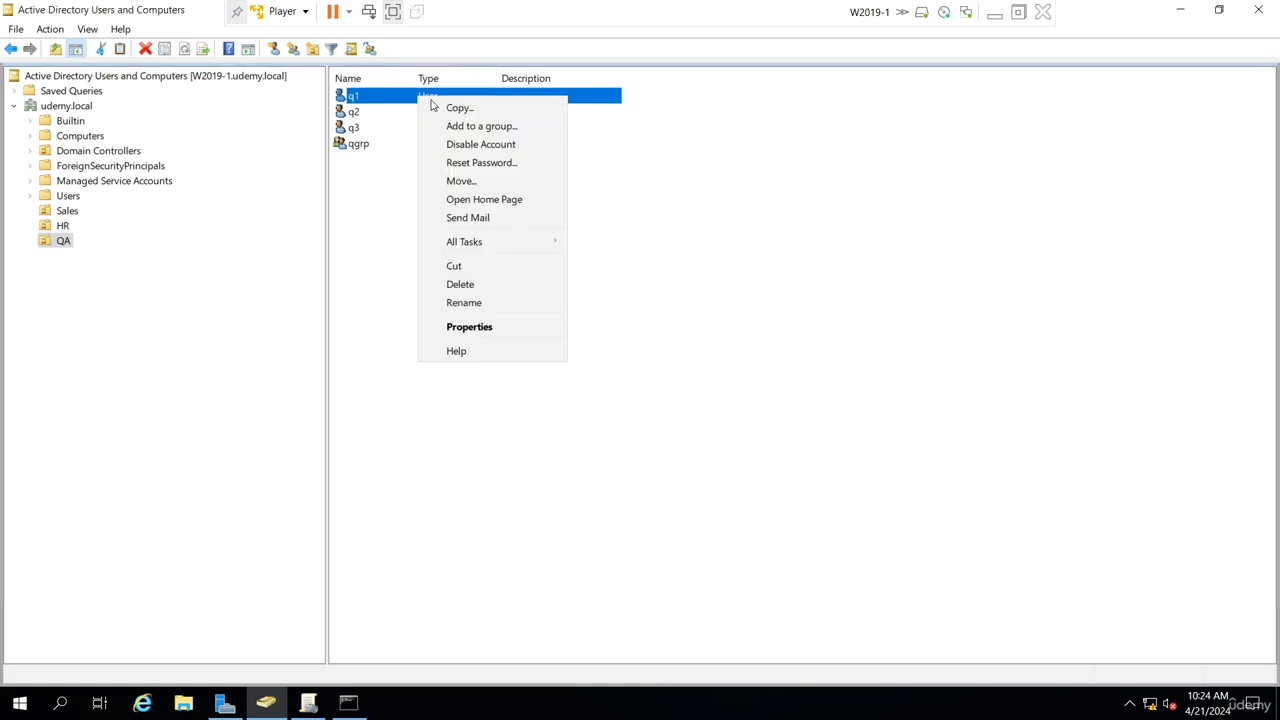
click(478, 162)
text(Pa)
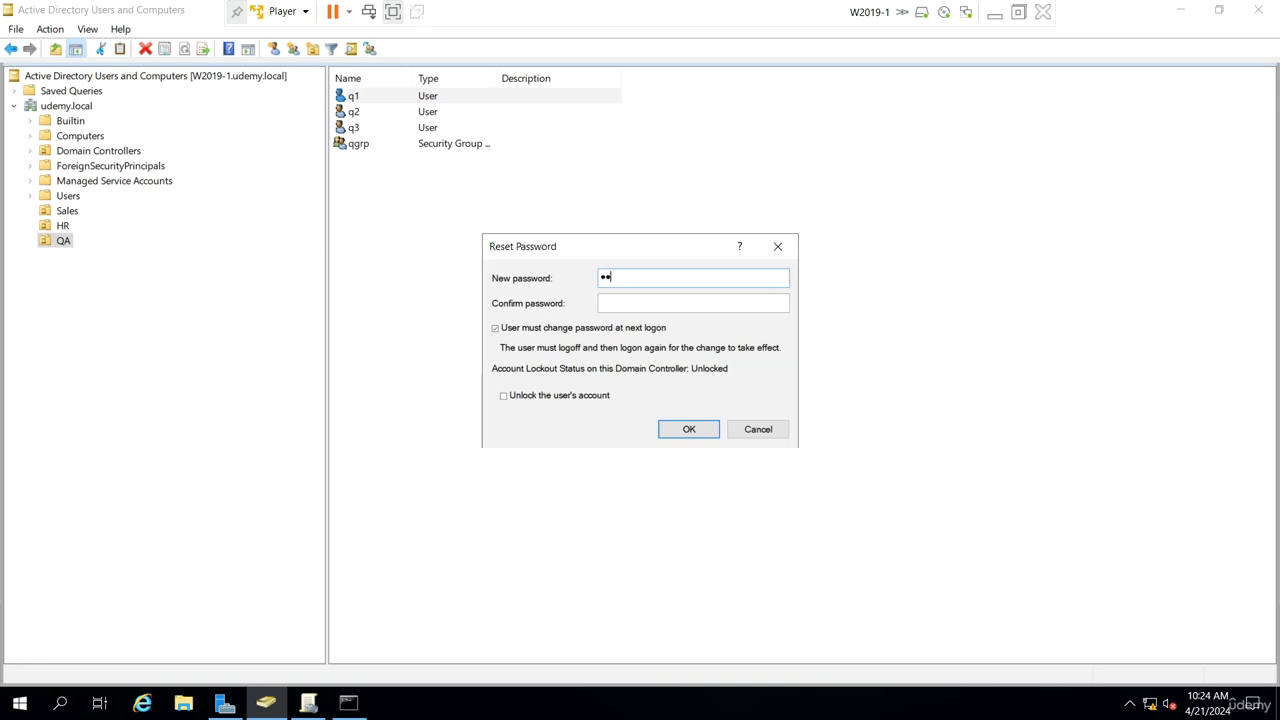
text(ssw0r)
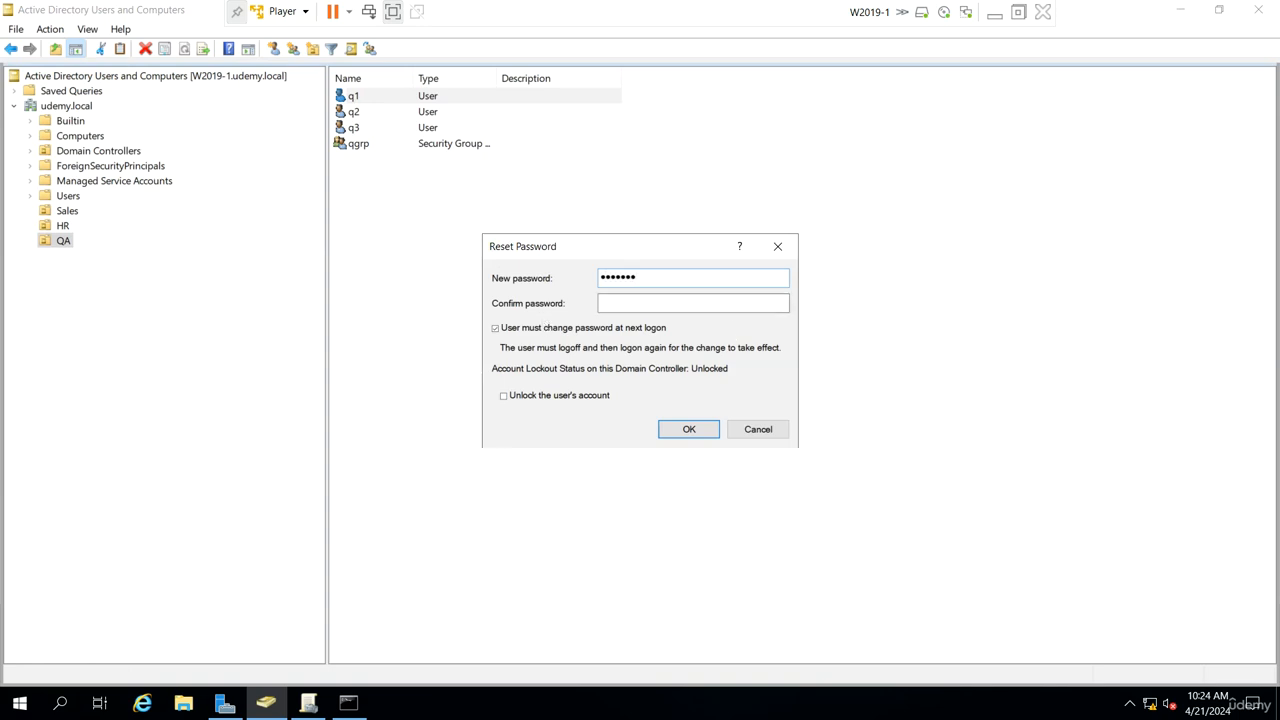
key(Tab)
text(Passw0r)
click(709, 431)
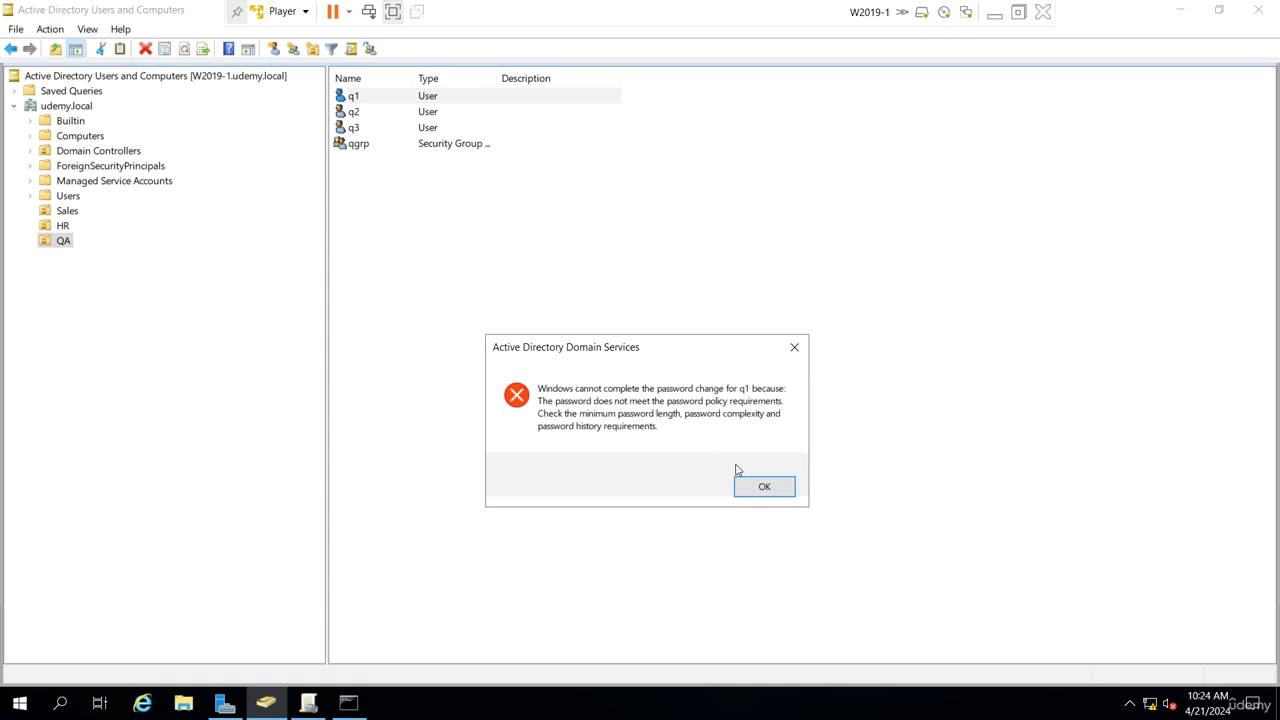
click(764, 486)
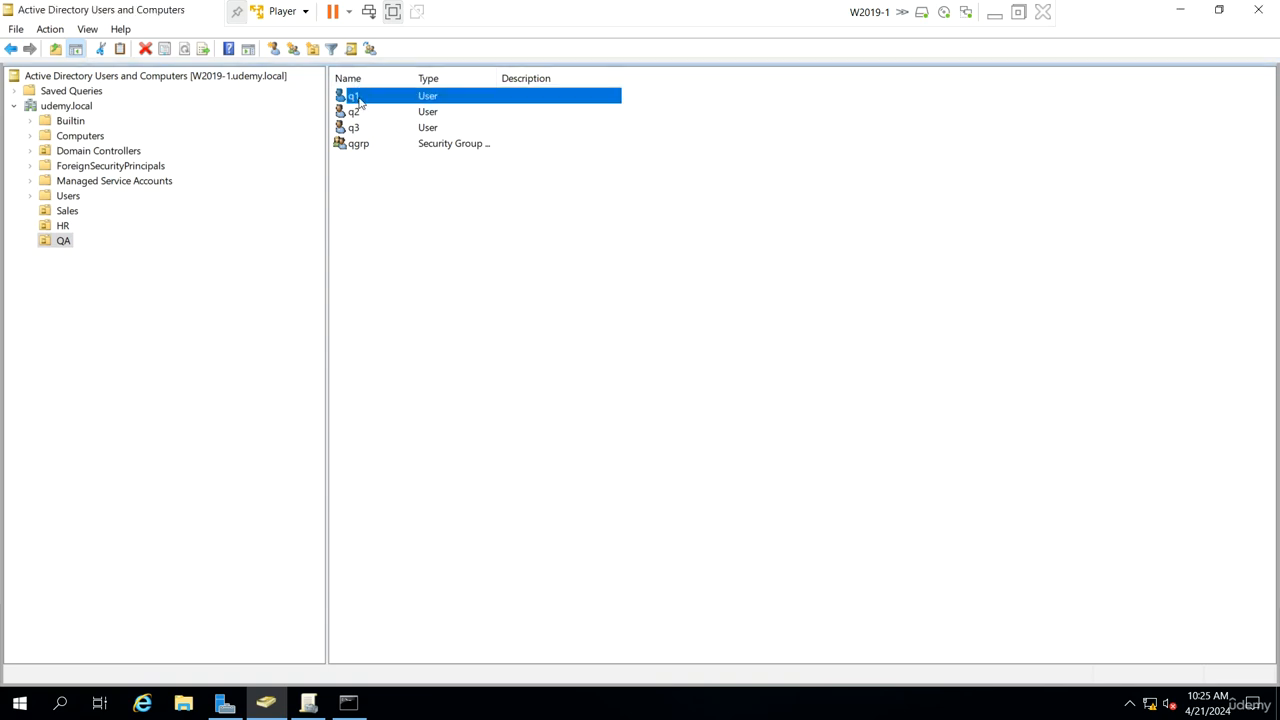
Step: Retry resetting q1's password with another new password and confirmation, and dismiss the error
right_click(357, 100)
click(436, 164)
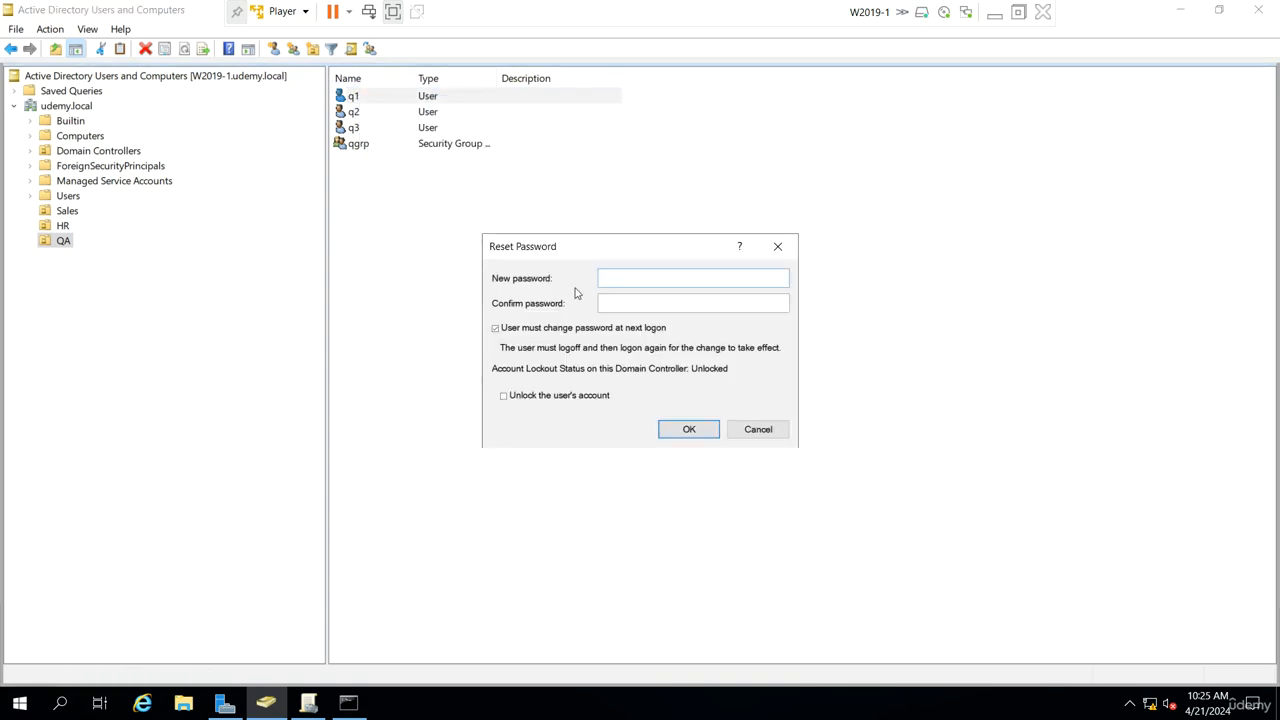
text(P)
key(Tab)
text(Pa)
key(Return)
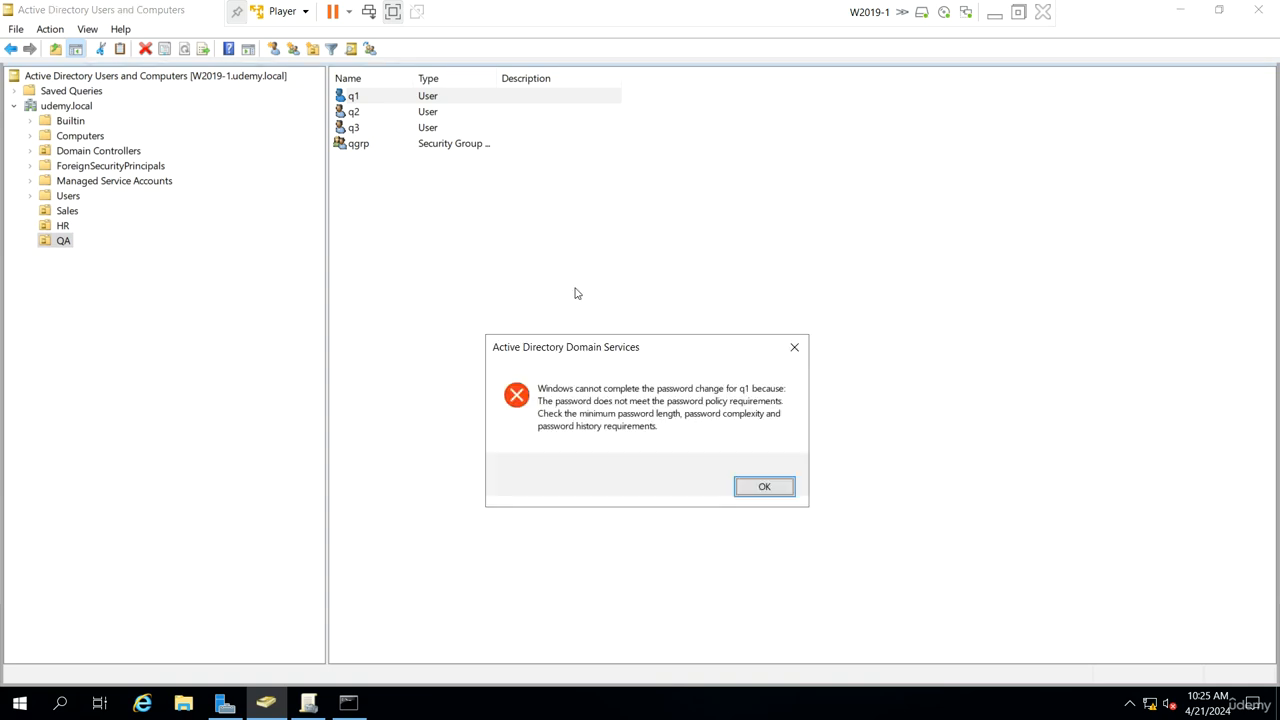
click(761, 487)
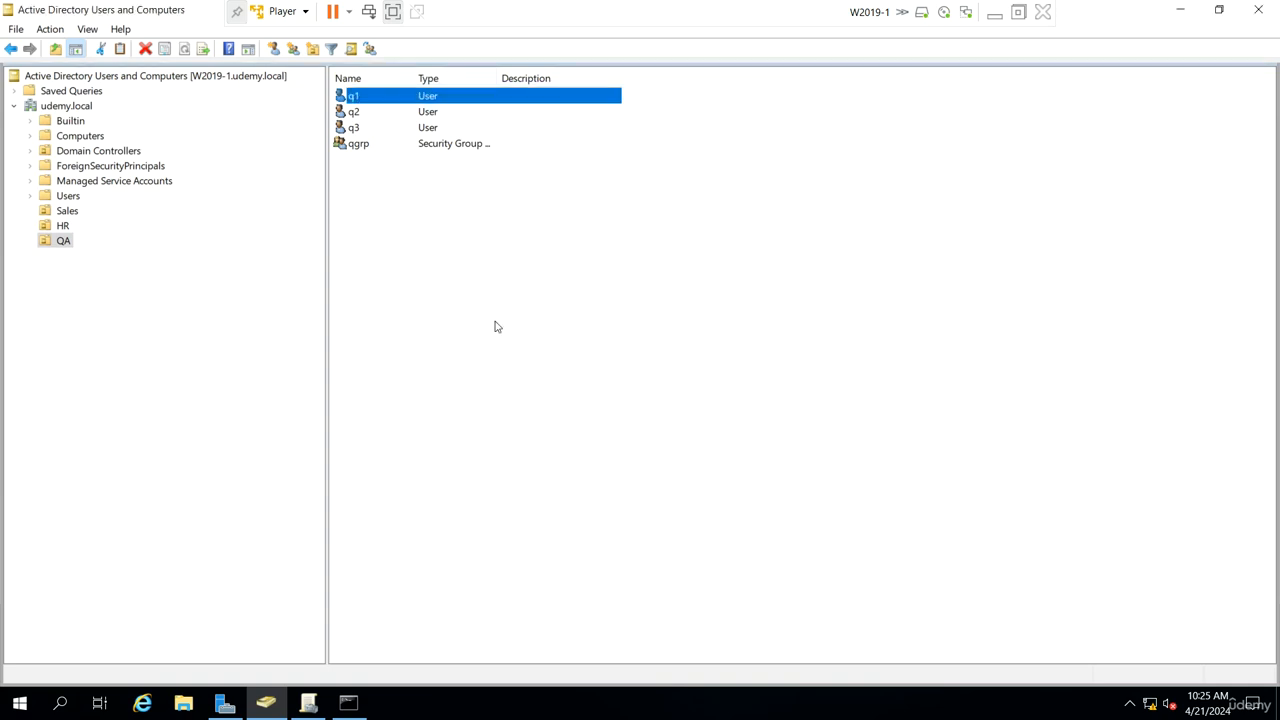
Step: Reset user q1's password with a compliant new password and acknowledge the confirmation
right_click(372, 98)
click(438, 160)
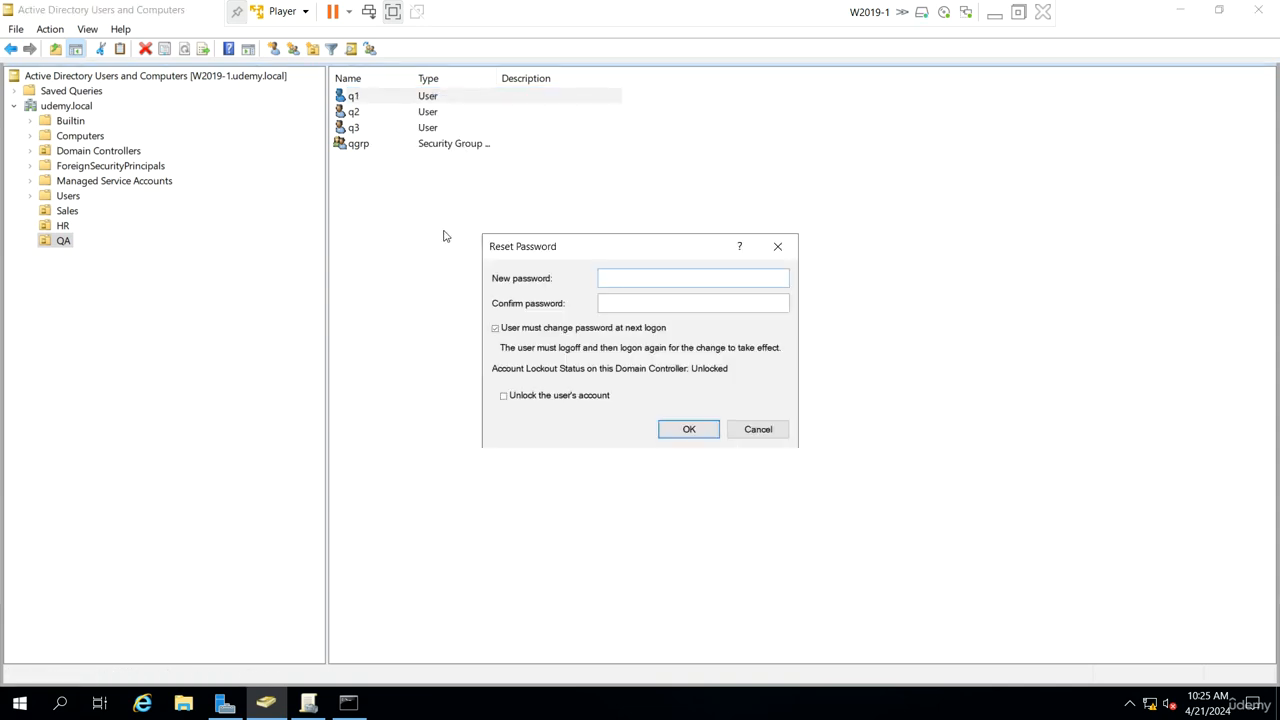
text(P)
key(Return)
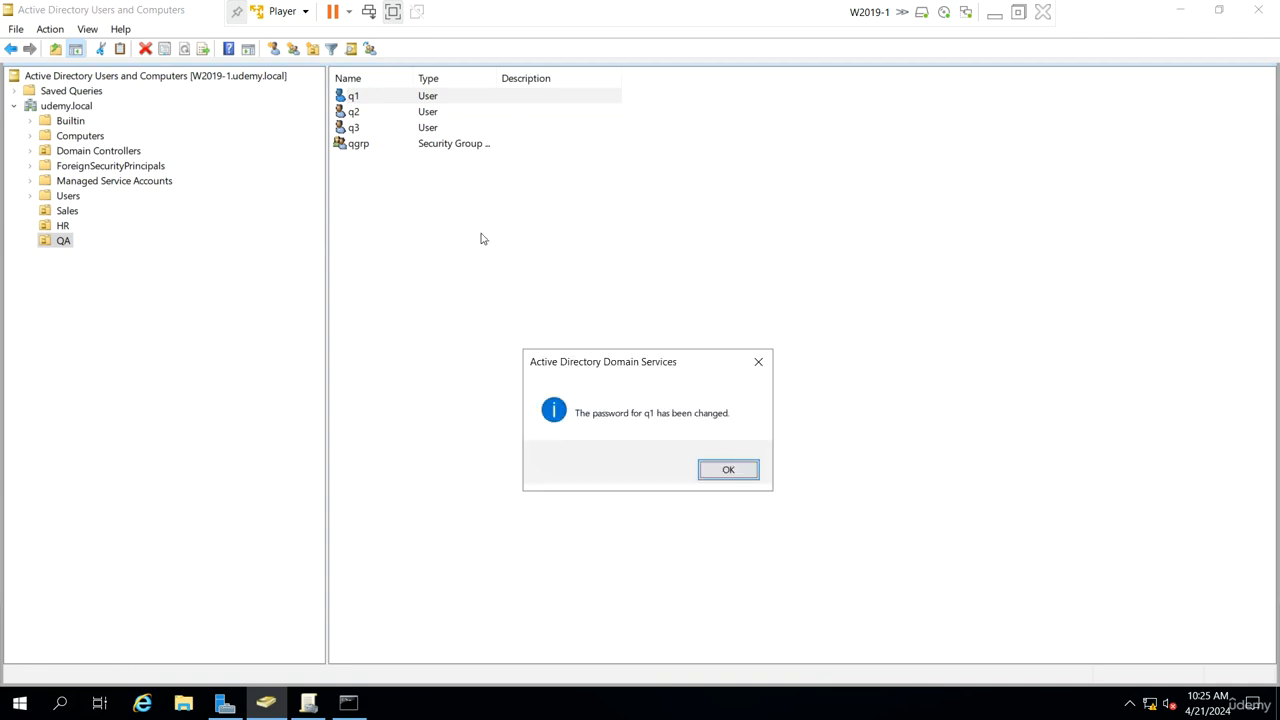
click(733, 471)
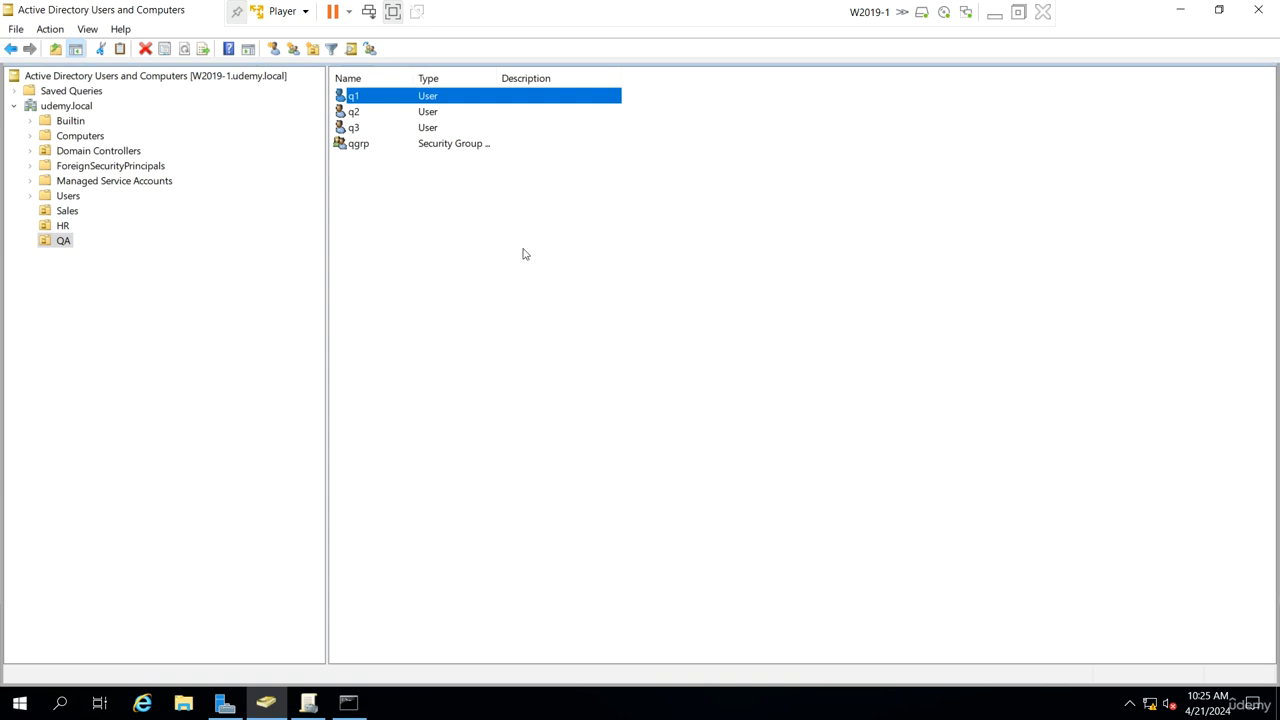
Step: Open the Sales OU, then switch to the W10-1 virtual machine and restart it
click(78, 215)
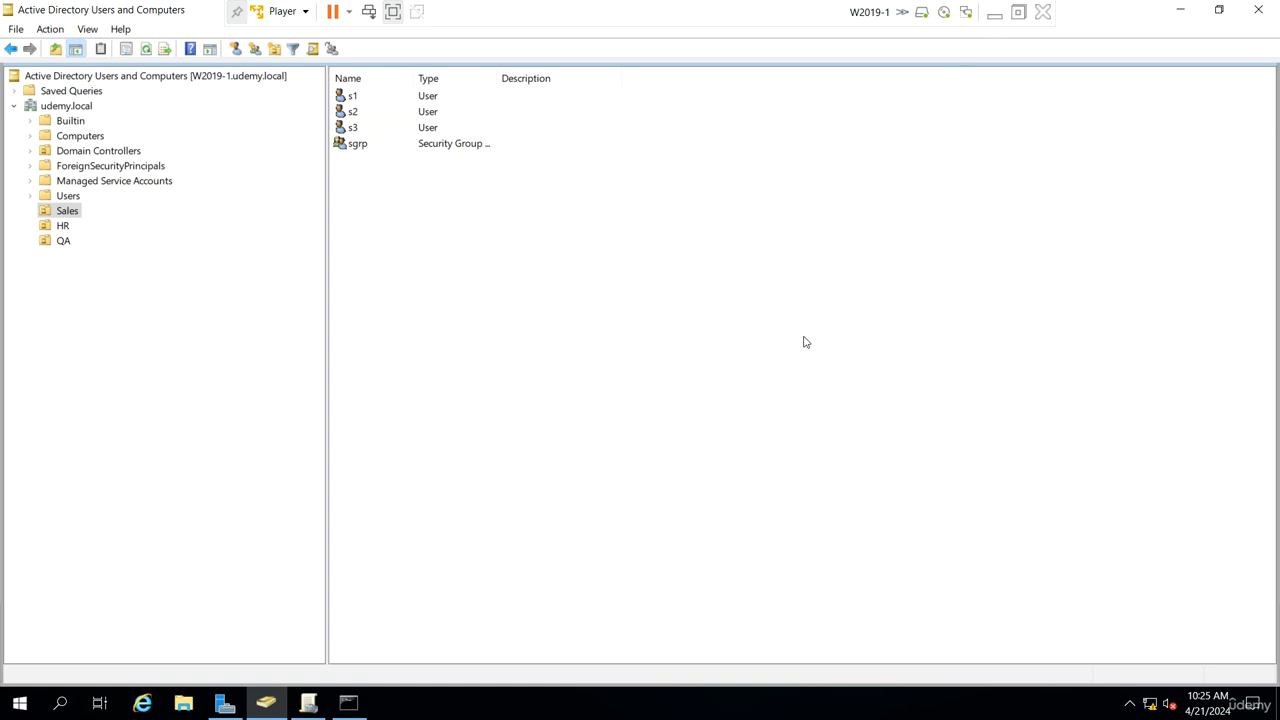
click(994, 14)
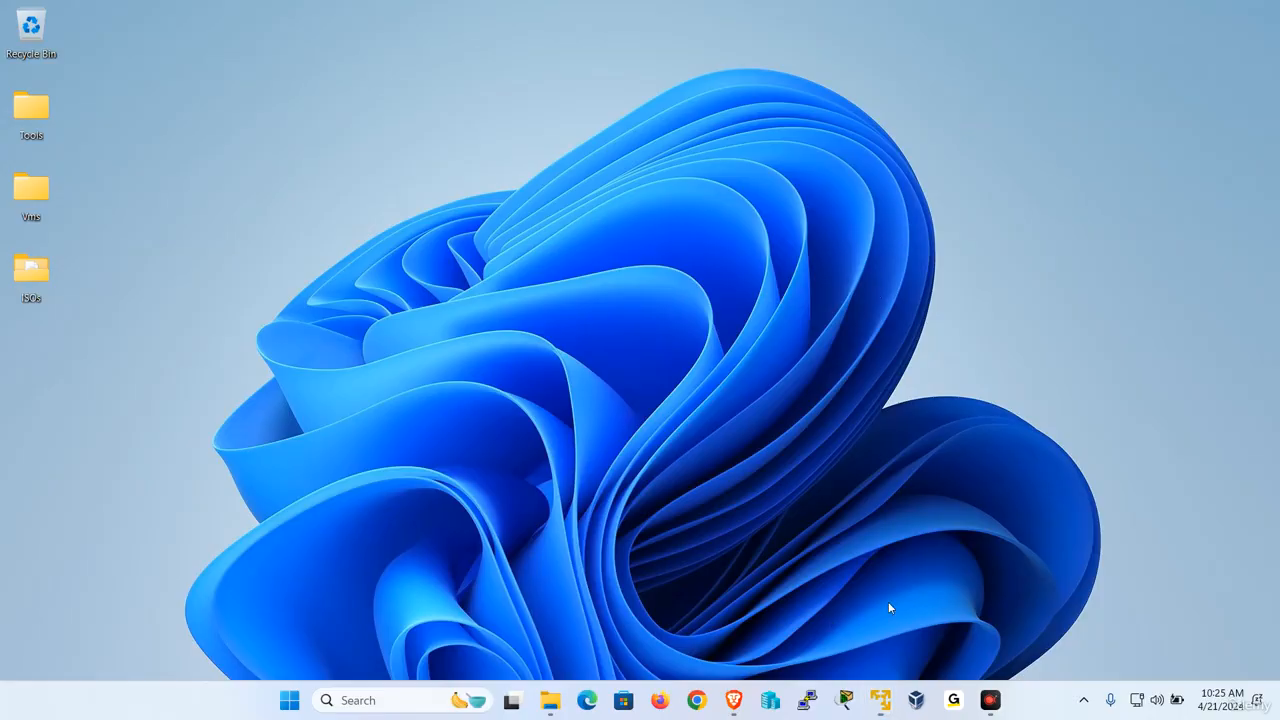
mouse_move(880, 700)
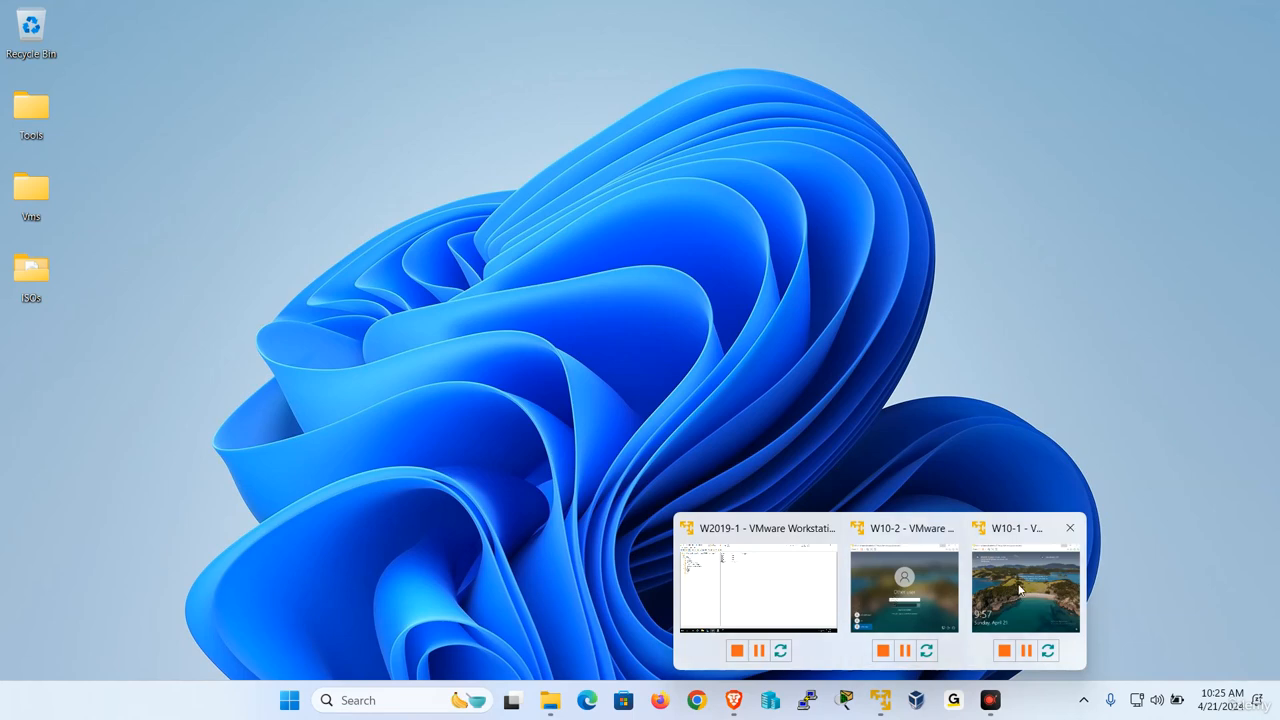
click(1020, 590)
click(95, 254)
click(25, 33)
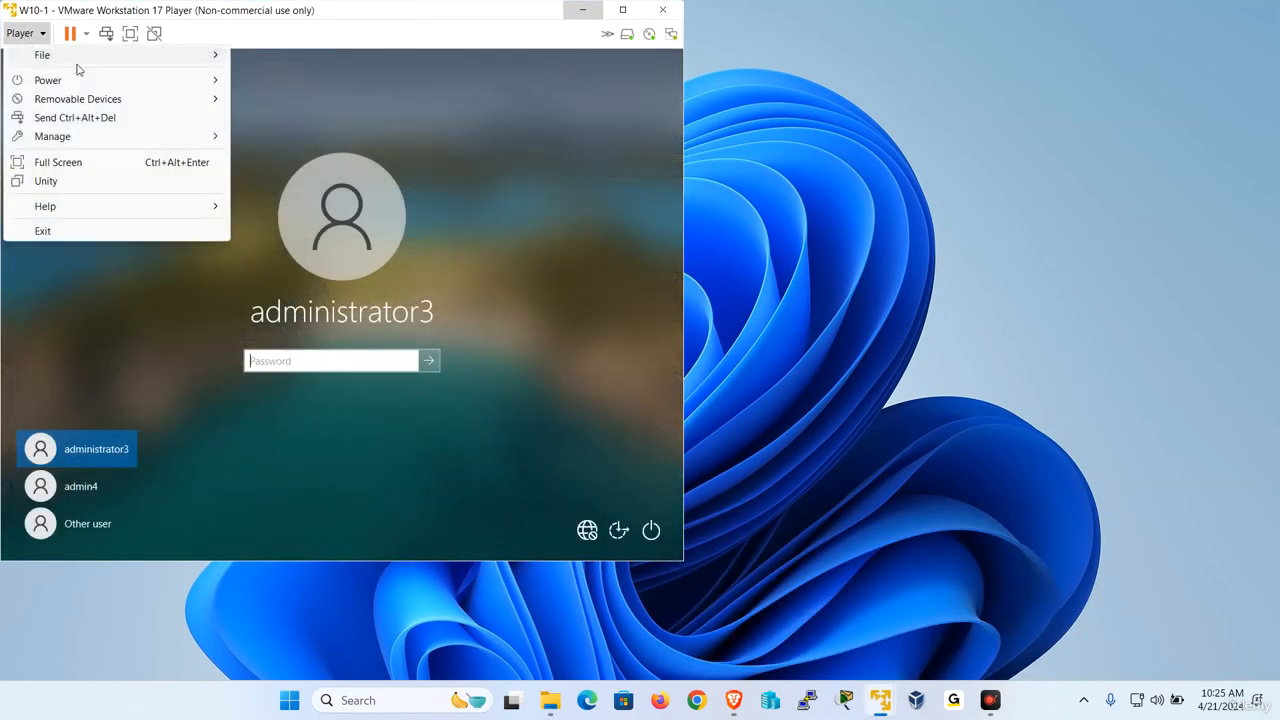
mouse_move(130, 82)
click(305, 136)
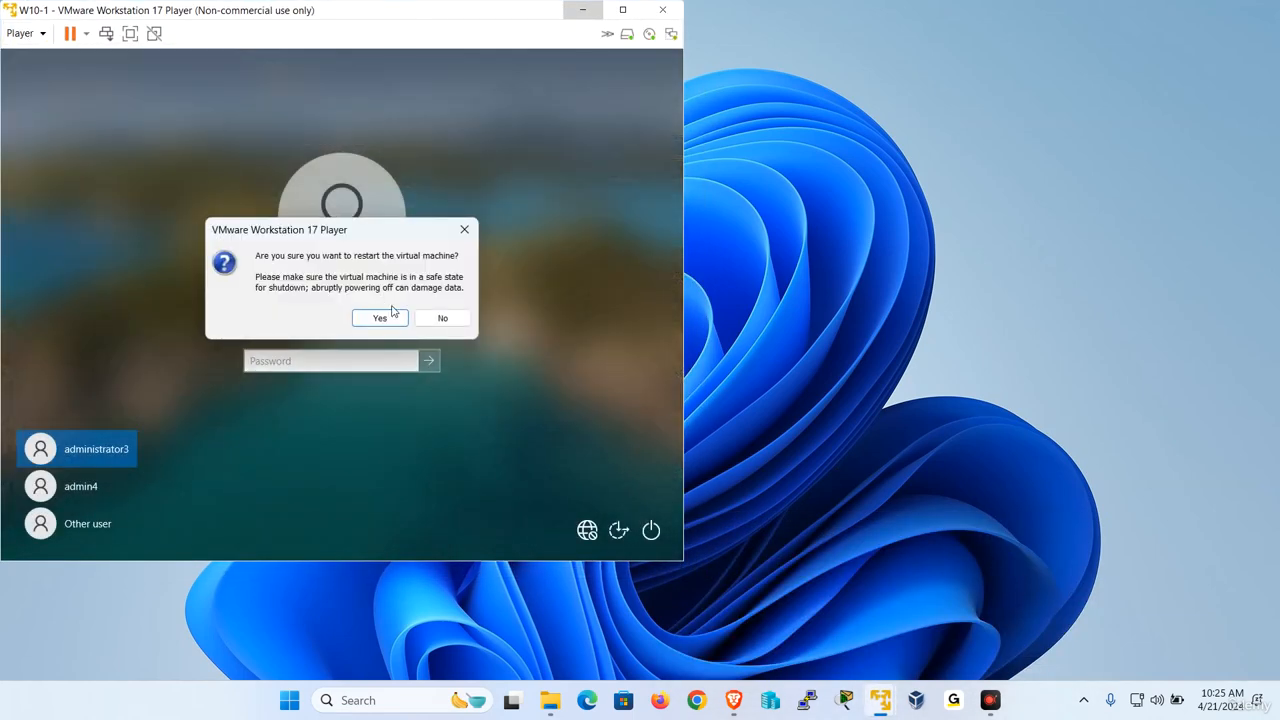
click(381, 318)
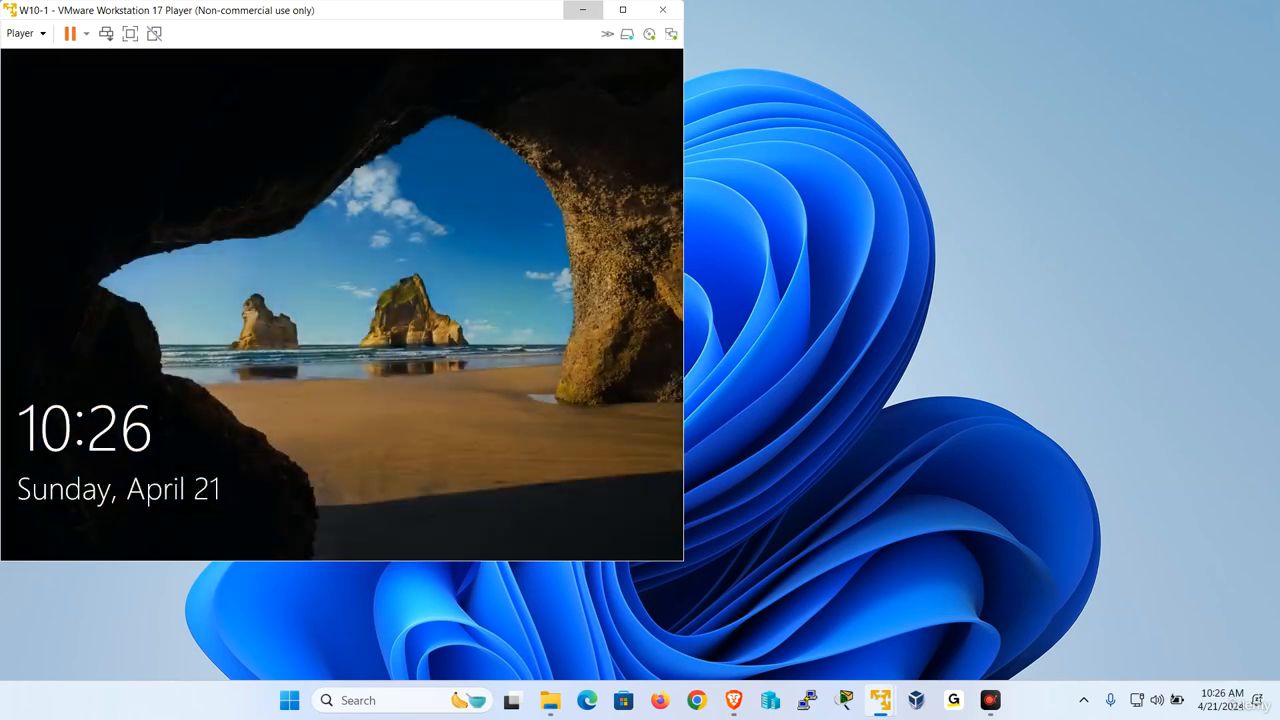
Step: On W10-1, sign in as Other user with user name s1, entering a wrong password
click(446, 248)
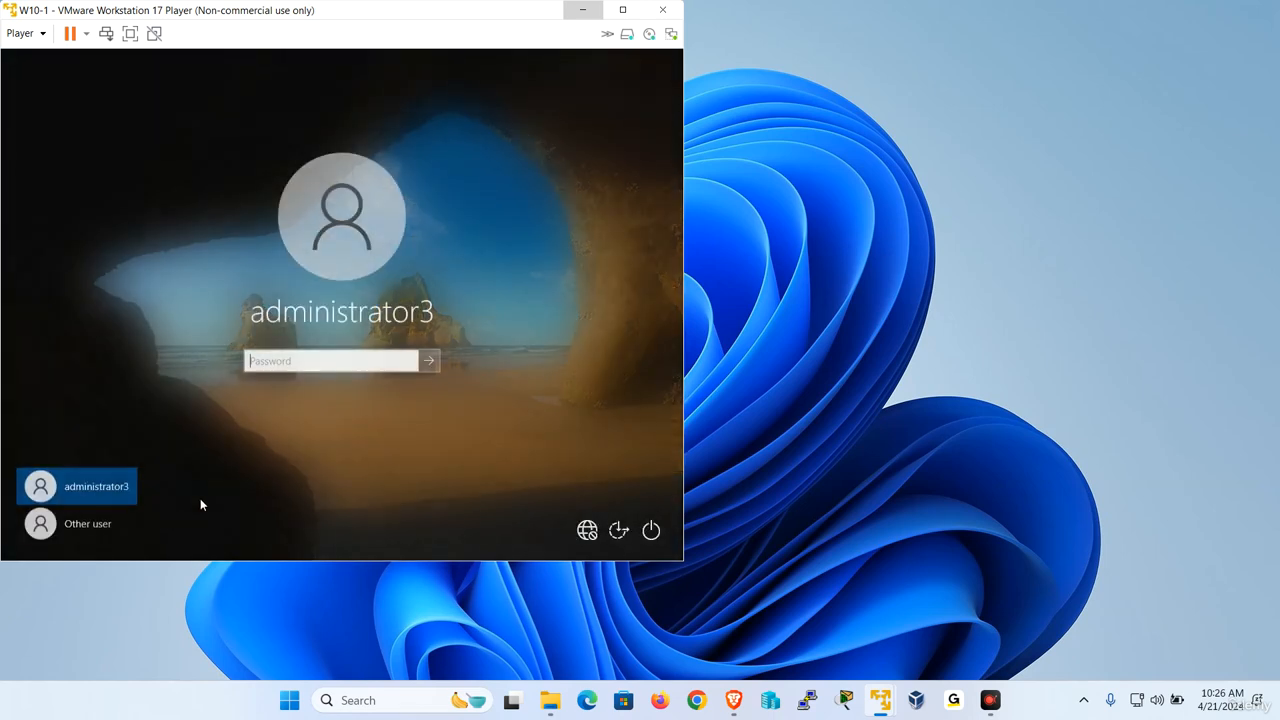
click(106, 523)
text(u1)
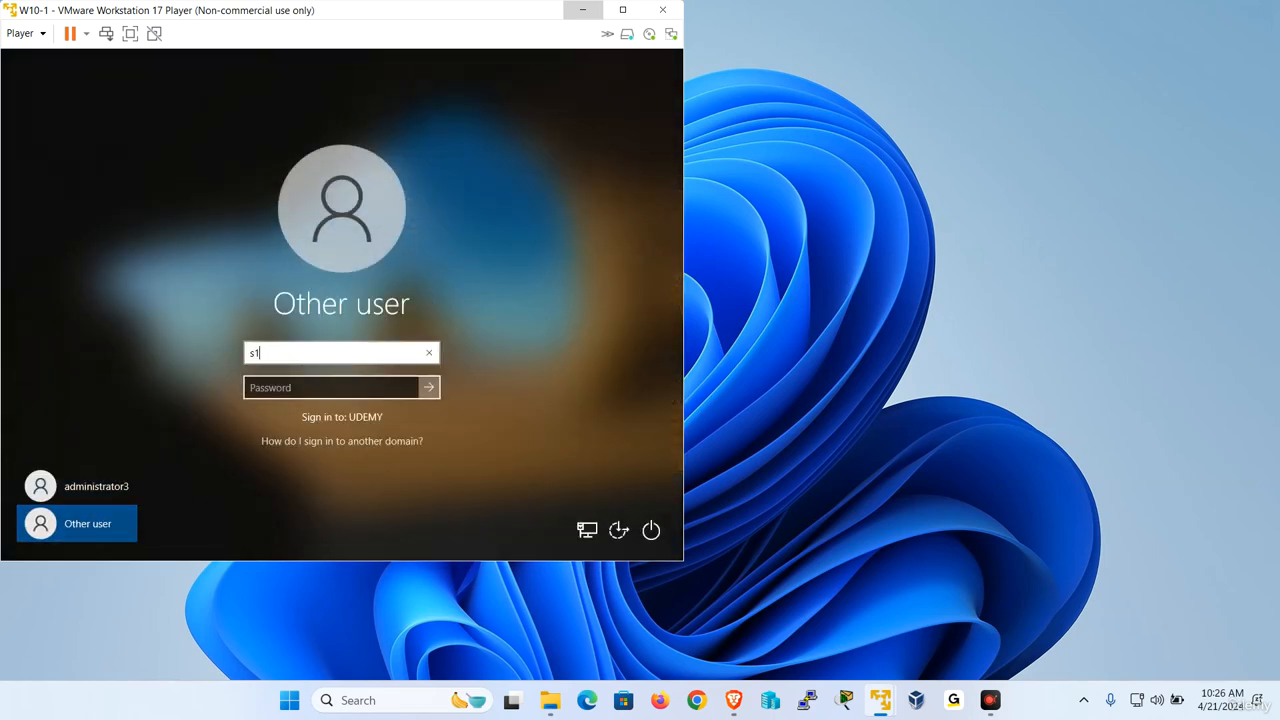
click(266, 388)
text(•••••)
key(Return)
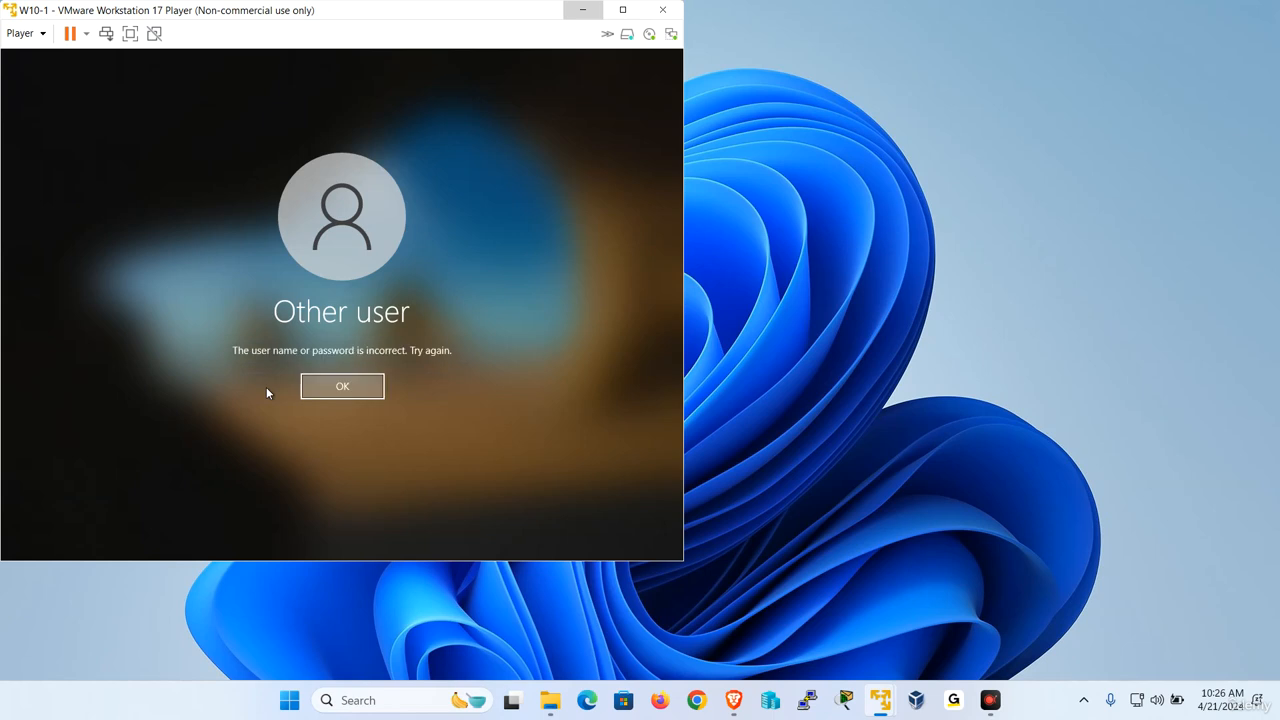
Step: Dismiss the sign-in error and enter another wrong password for s1
key(Return)
text(••••••••)
key(Return)
key(Return)
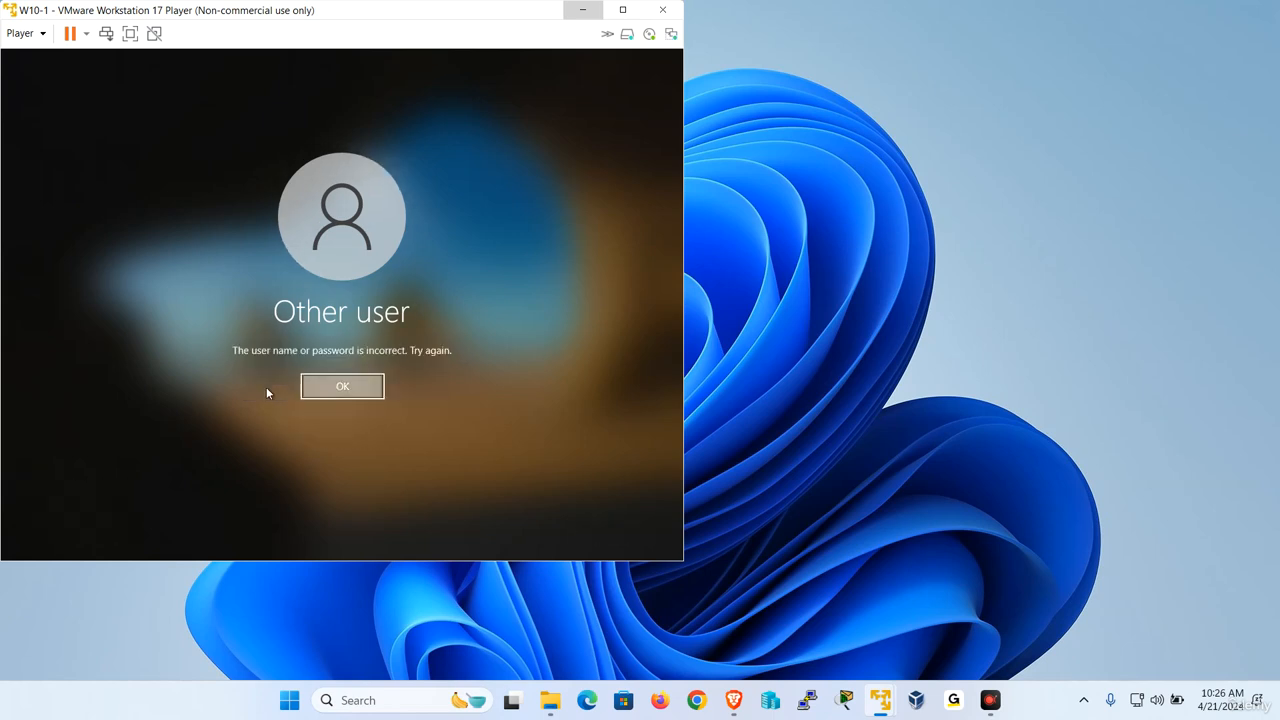
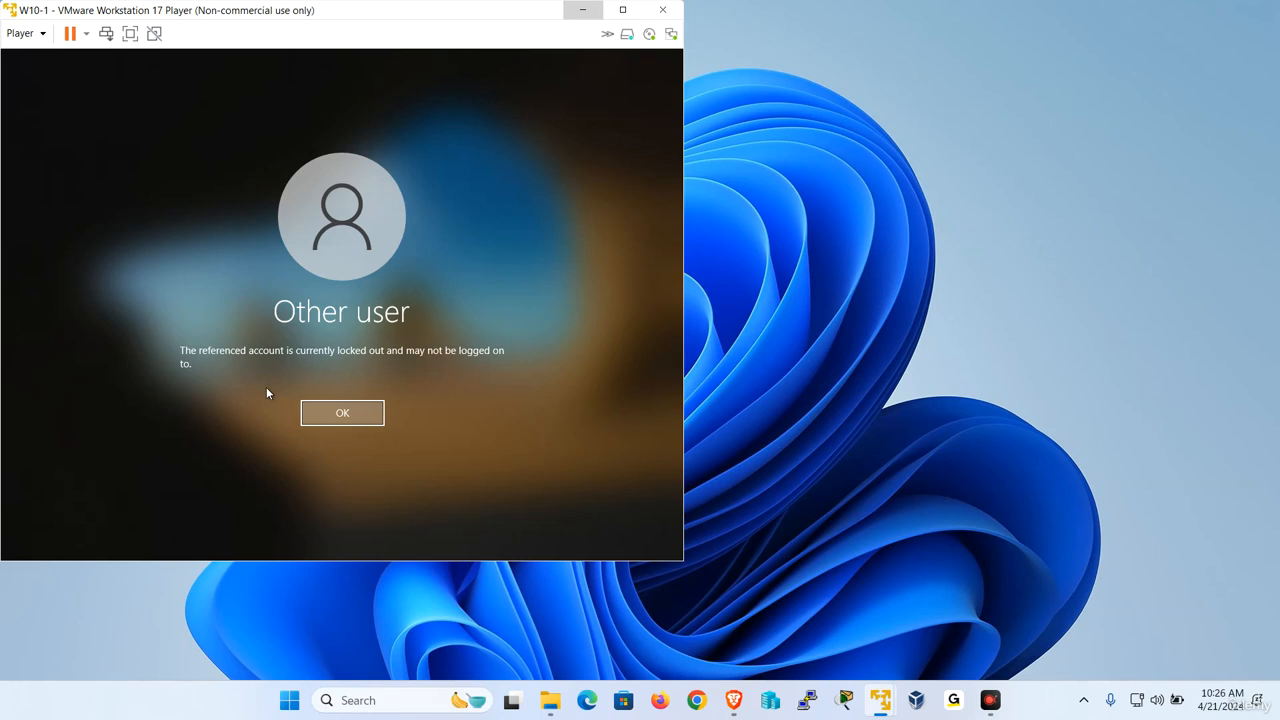
Step: Dismiss the lockout message, switch to the domain controller, and inspect user s1's account lockout status in its properties
click(366, 416)
mouse_move(881, 698)
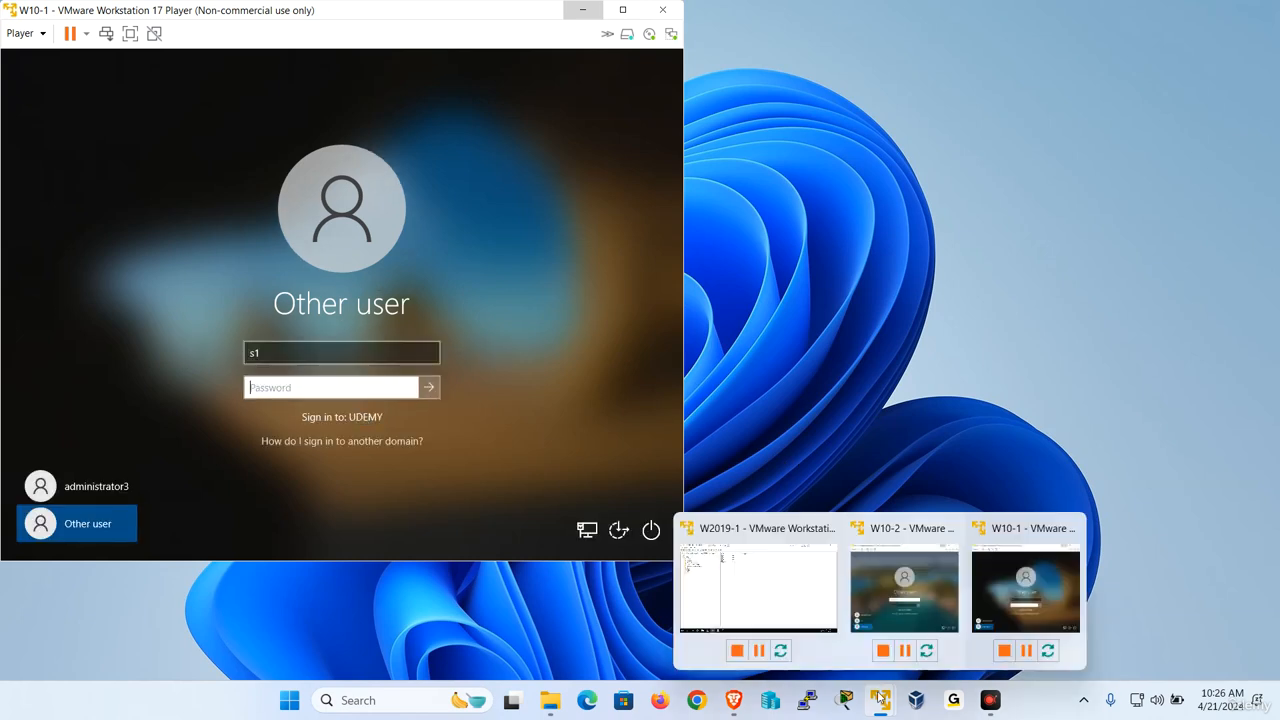
click(735, 567)
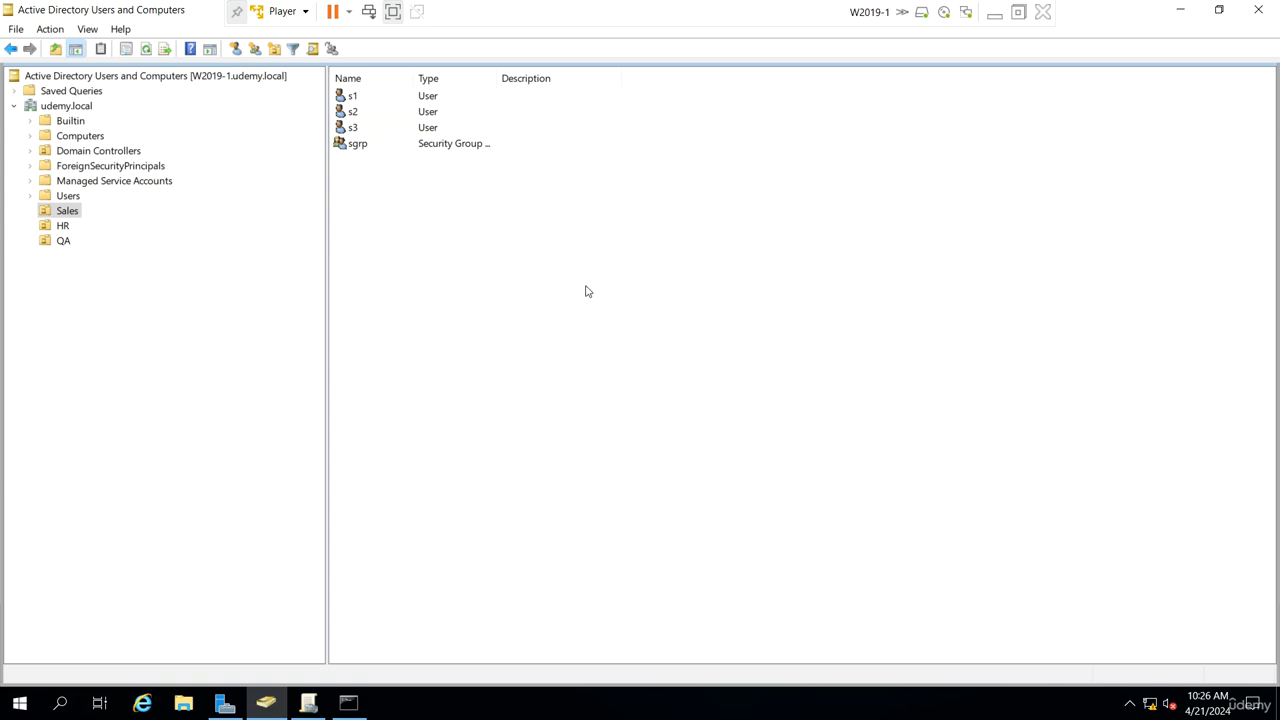
right_click(558, 274)
click(614, 383)
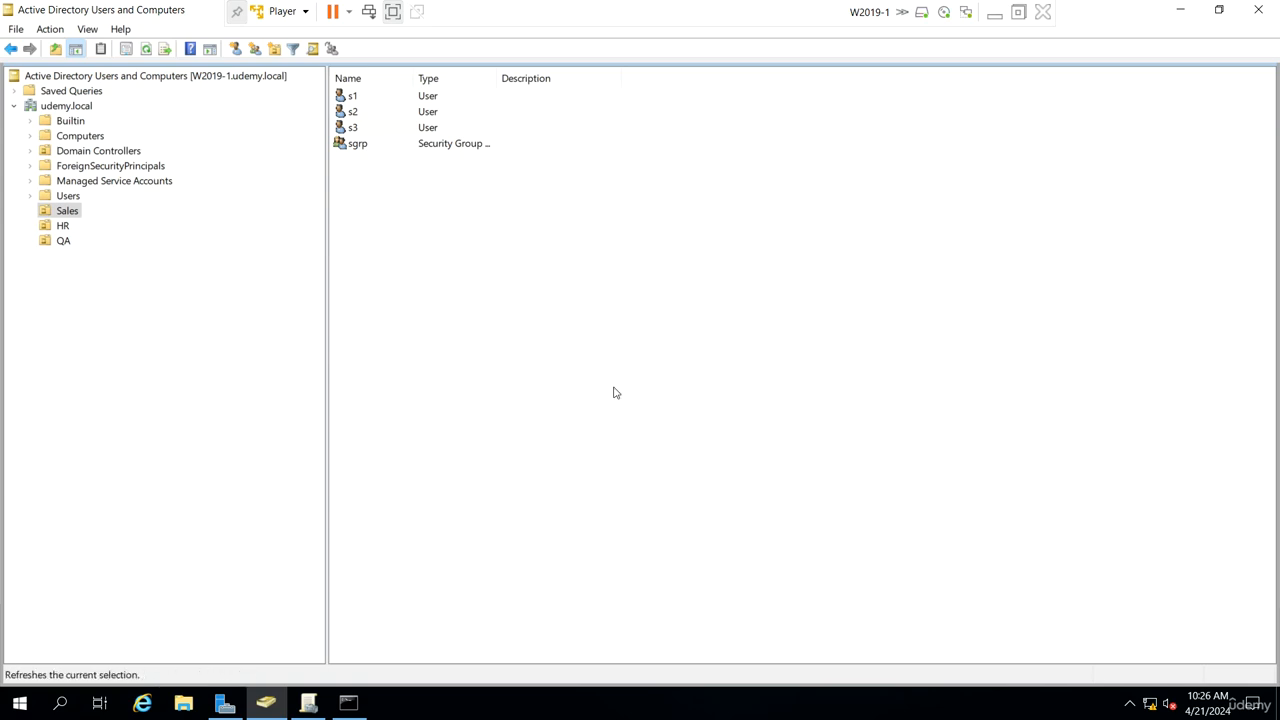
double_click(369, 96)
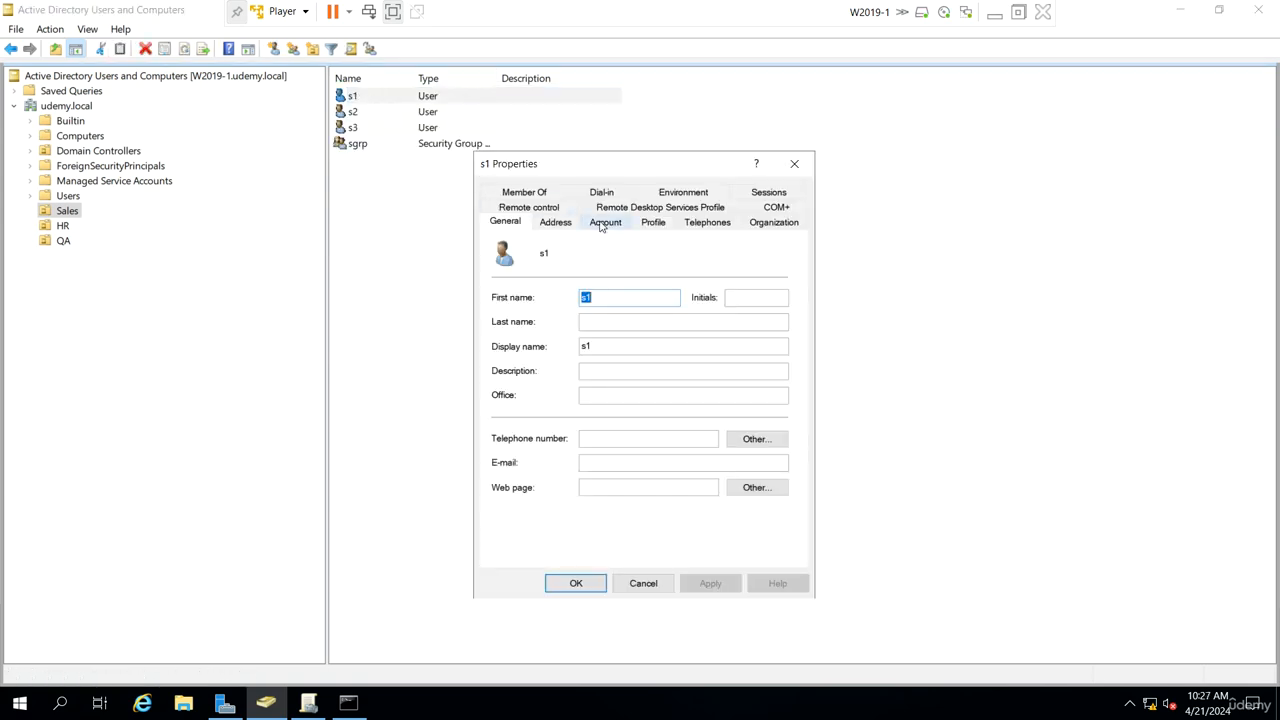
click(604, 222)
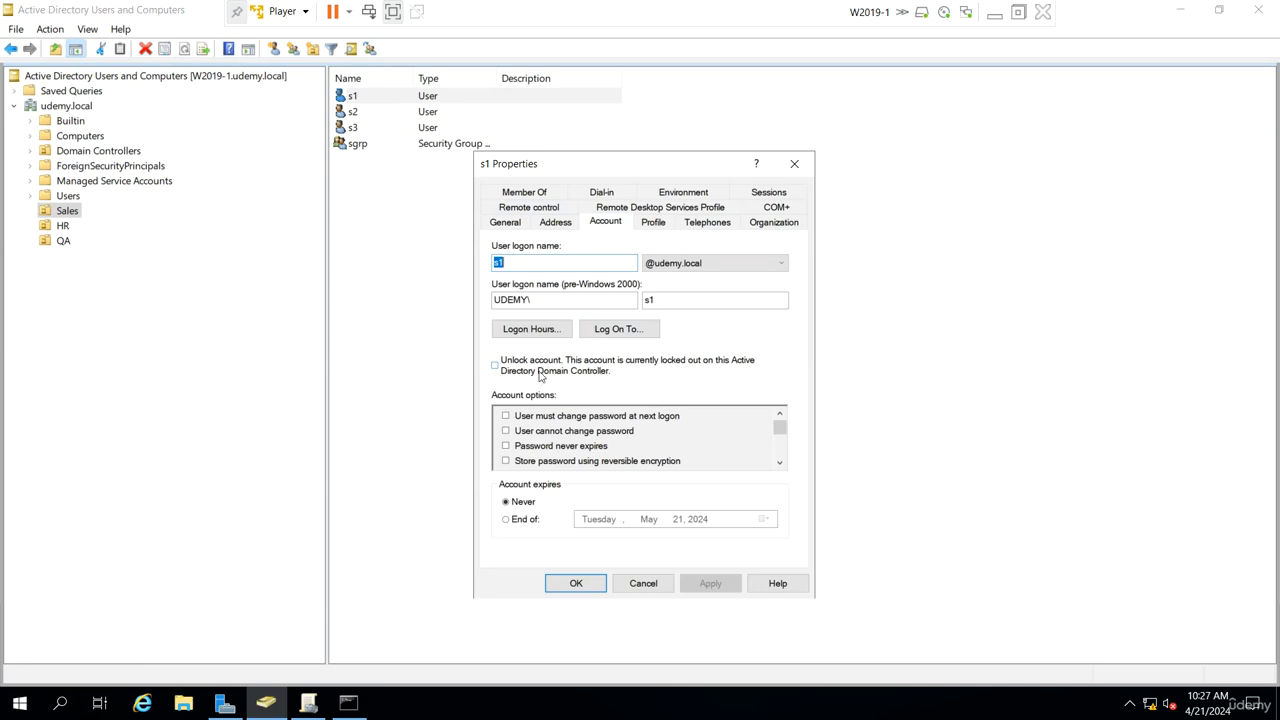
click(645, 584)
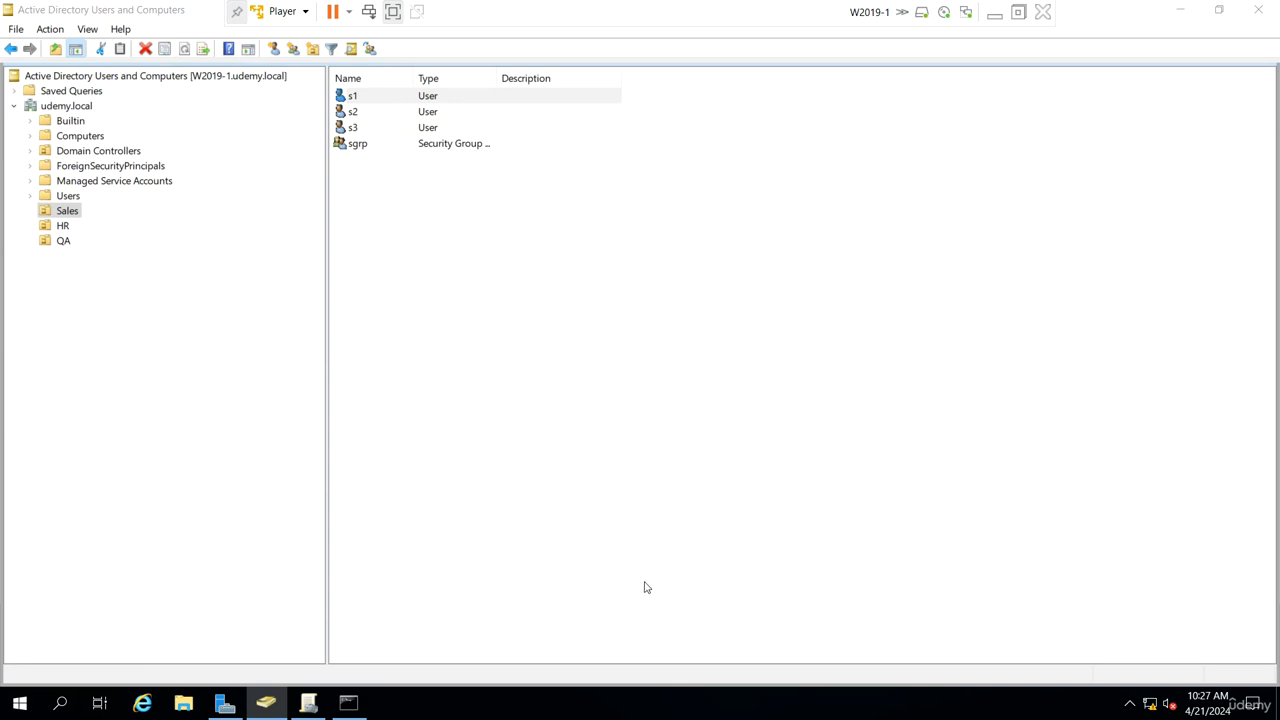
Step: Reset user s1's password with the account unlock option enabled, entering the new password twice, and acknowledge the confirmation
right_click(397, 103)
click(465, 164)
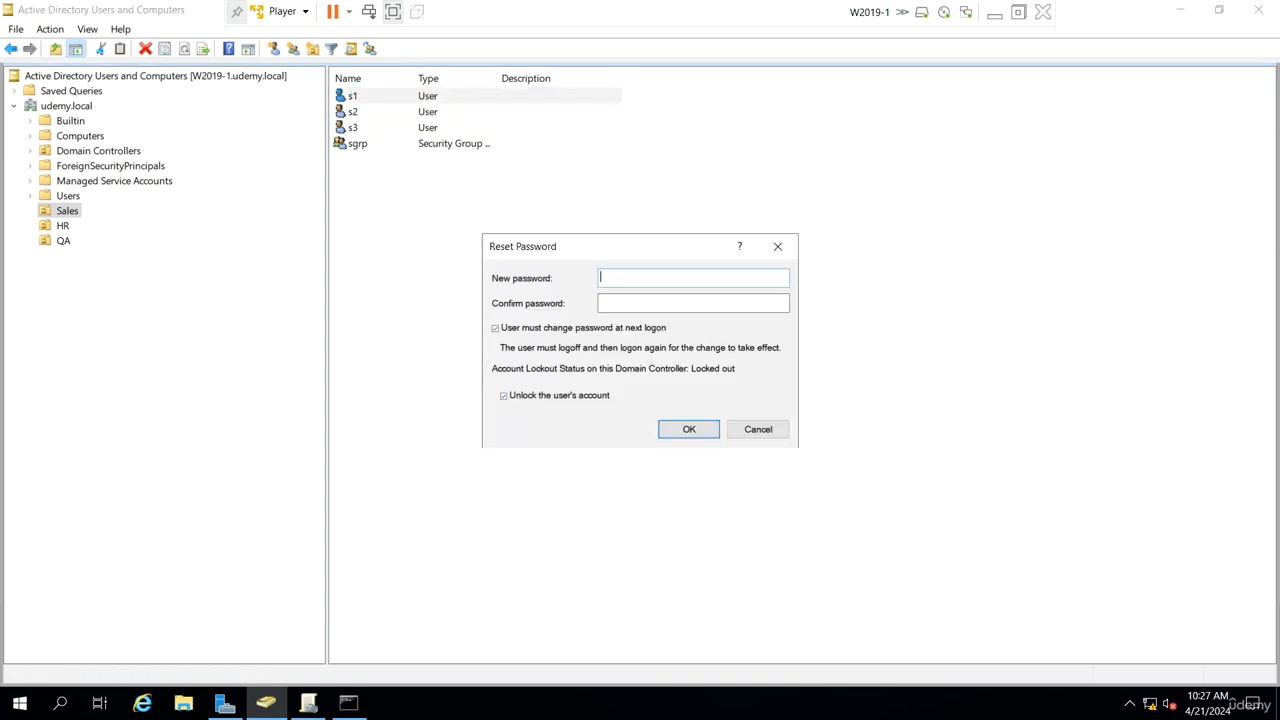
text(Pa$$w0rd)
key(Tab)
text(P)
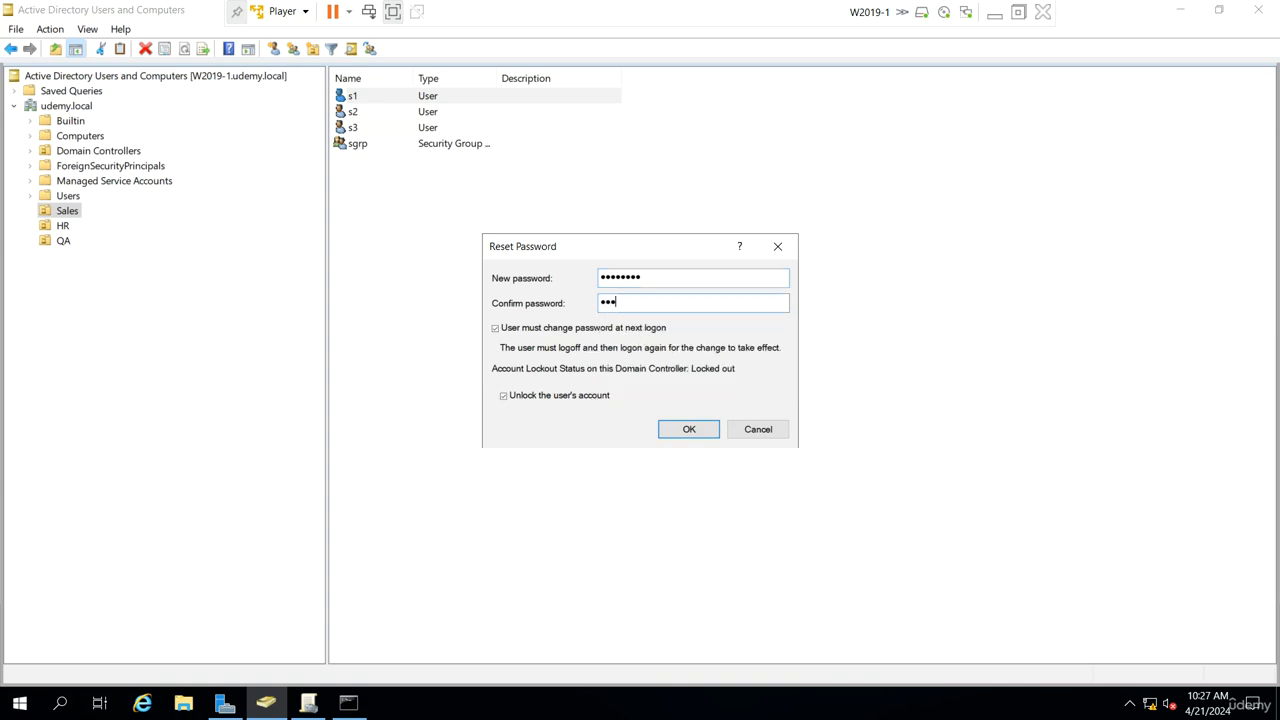
click(704, 430)
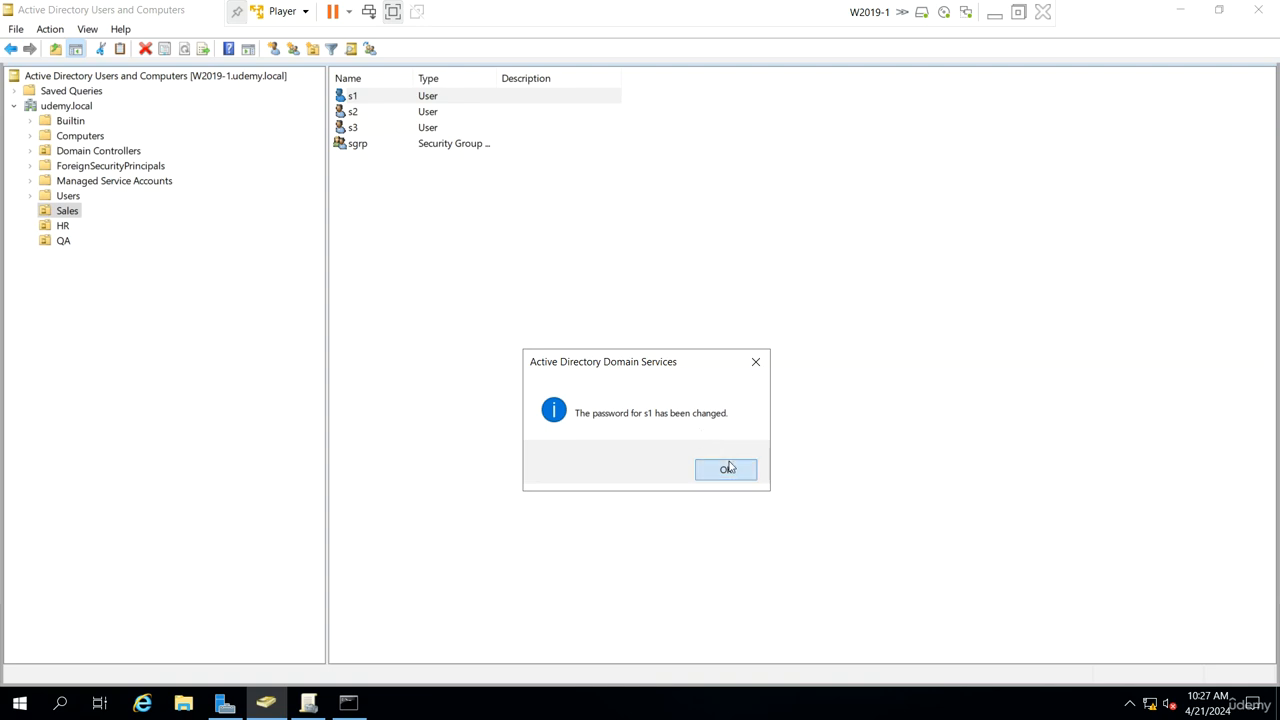
click(729, 466)
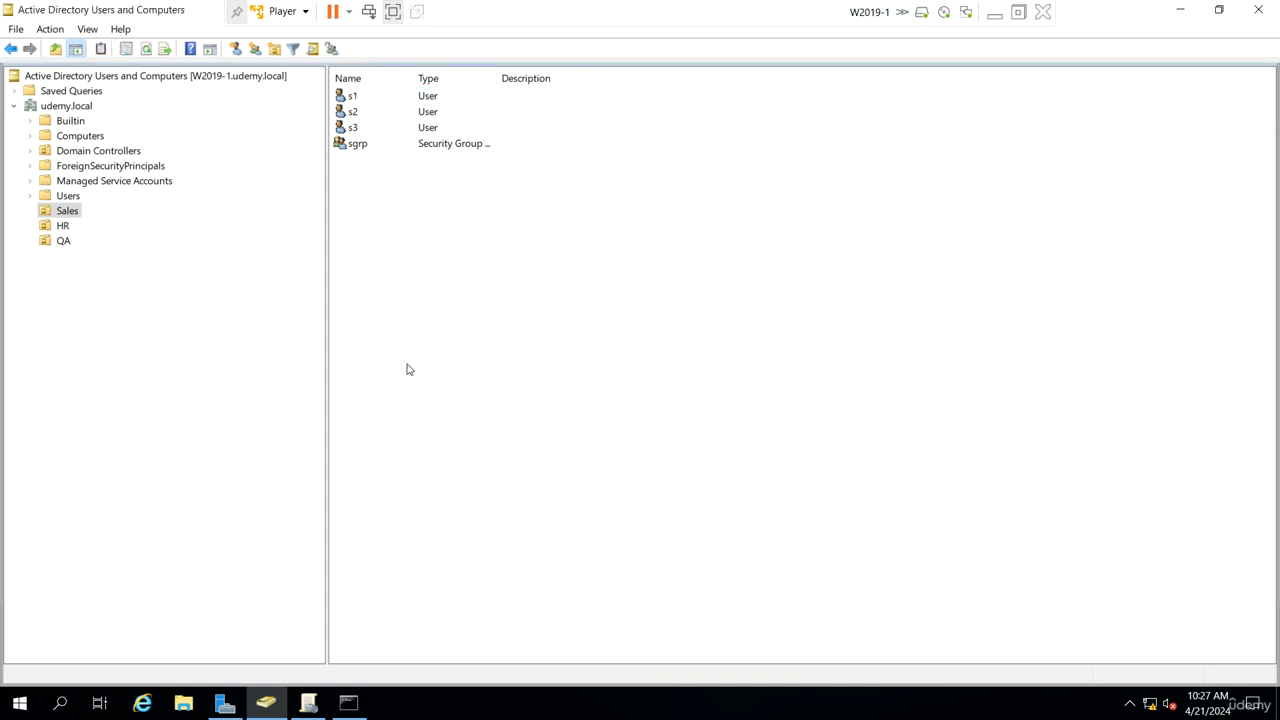
Step: Open Event Viewer from Server Manager's tools and display the Security log under Windows Logs
click(236, 710)
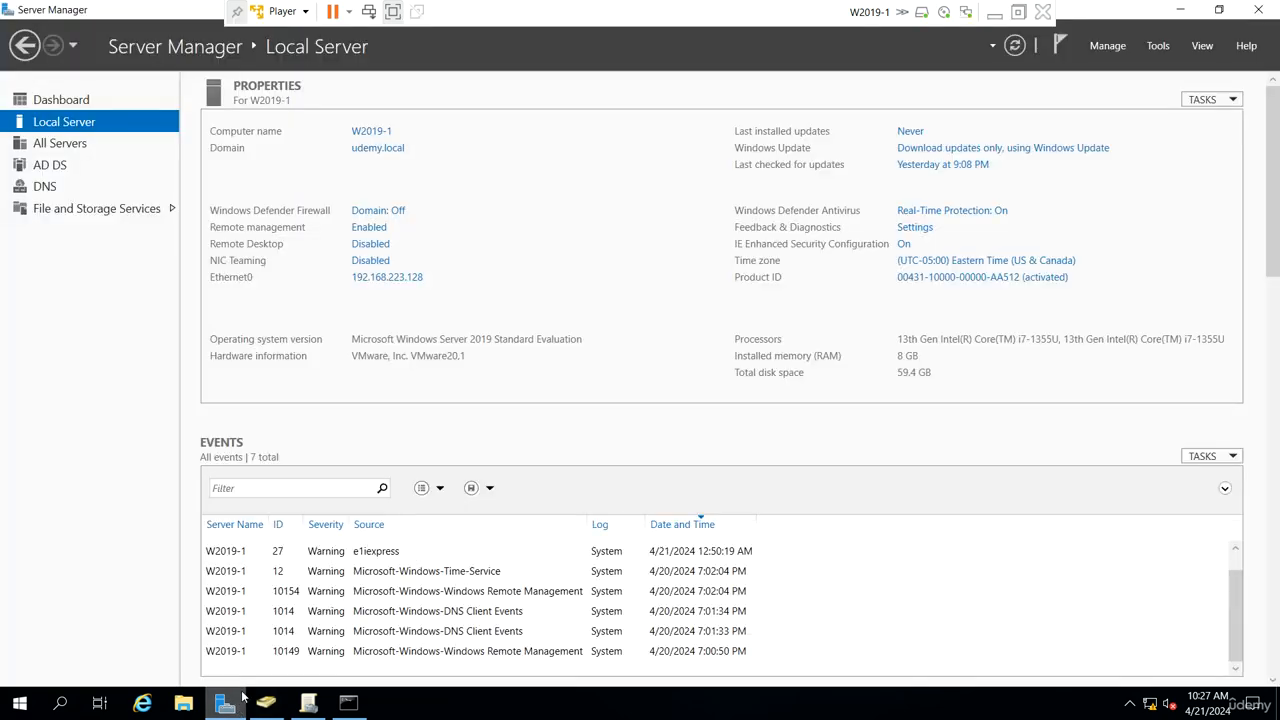
click(1157, 46)
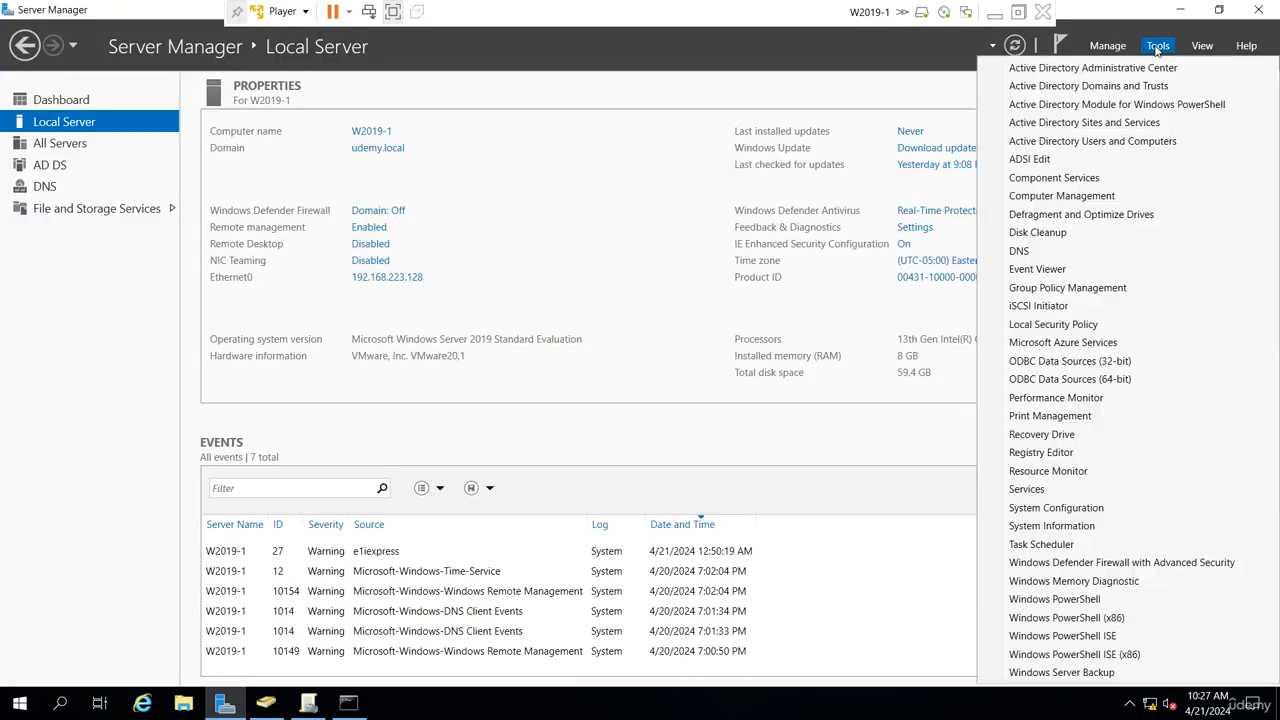
click(1089, 271)
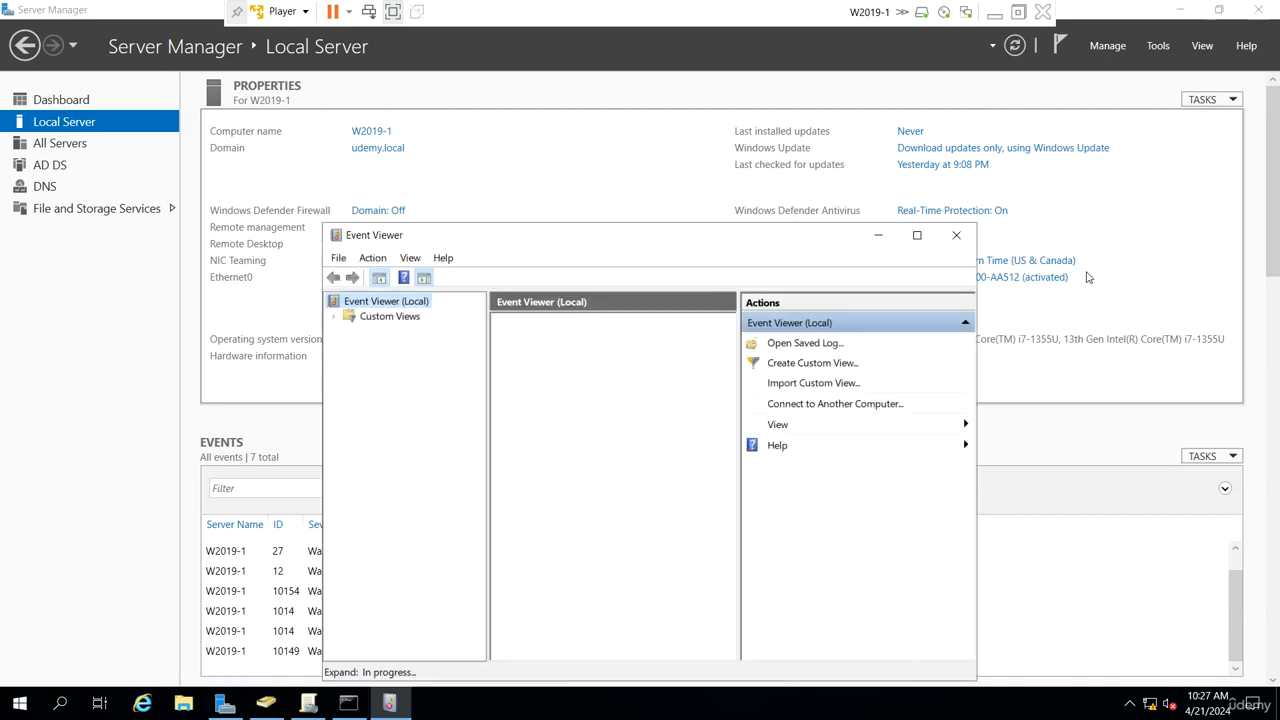
double_click(726, 244)
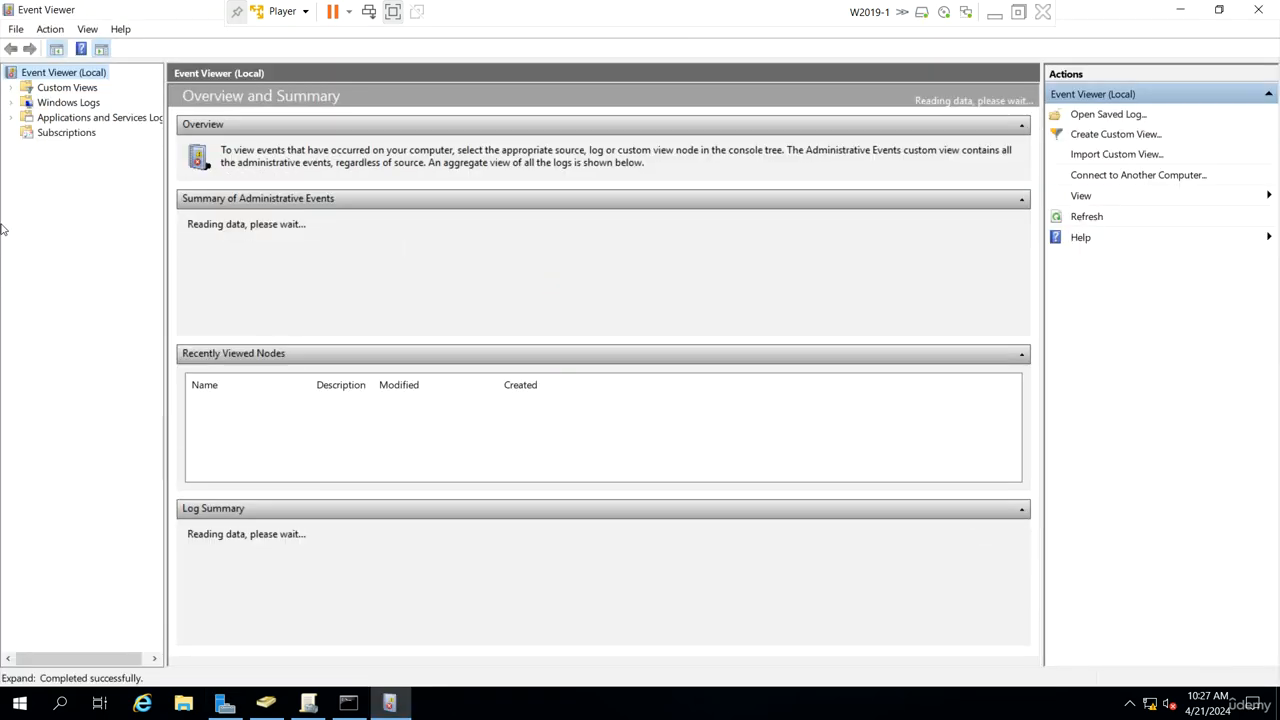
click(11, 102)
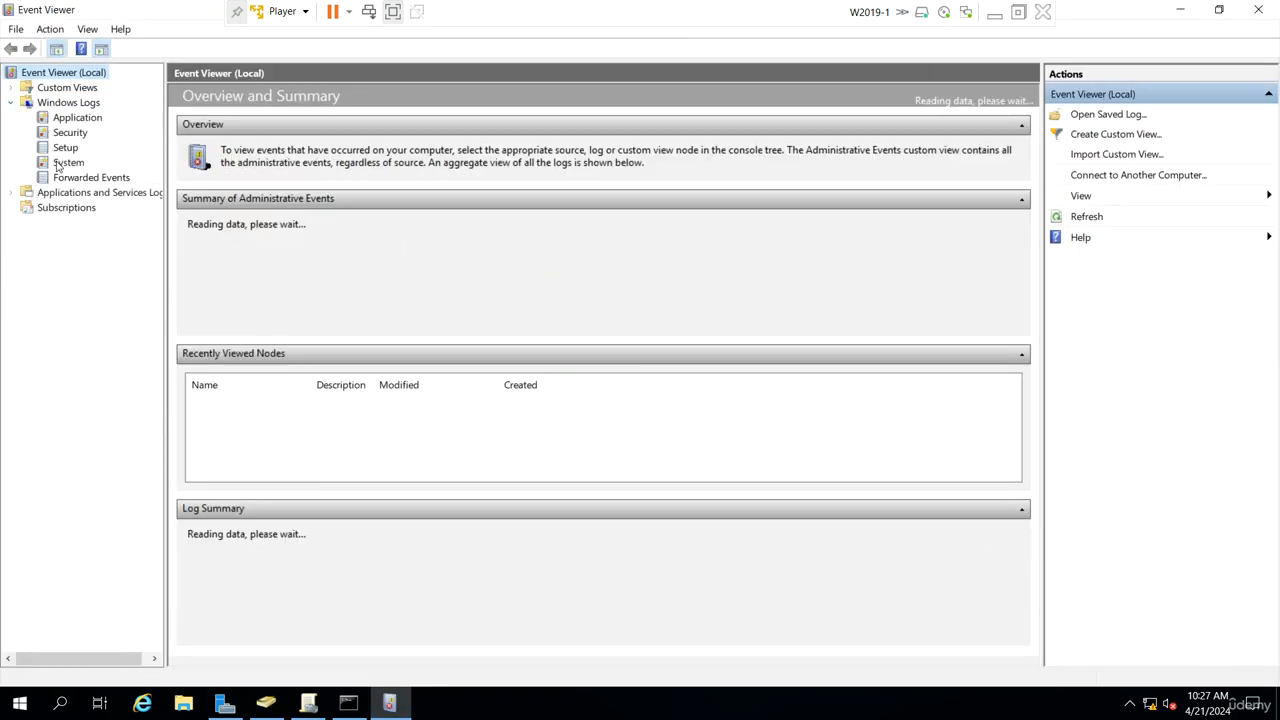
click(70, 133)
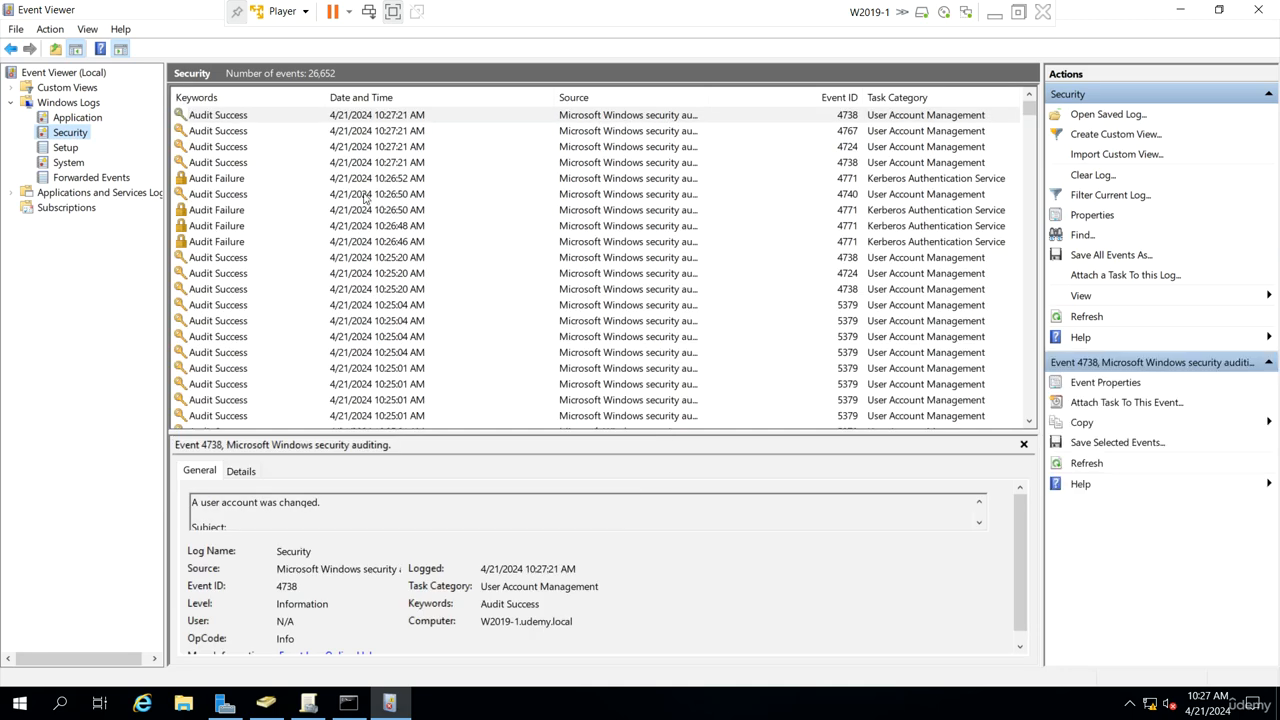
Step: Open an Audit Failure Kerberos pre-authentication event and examine its account name and client address details
click(394, 212)
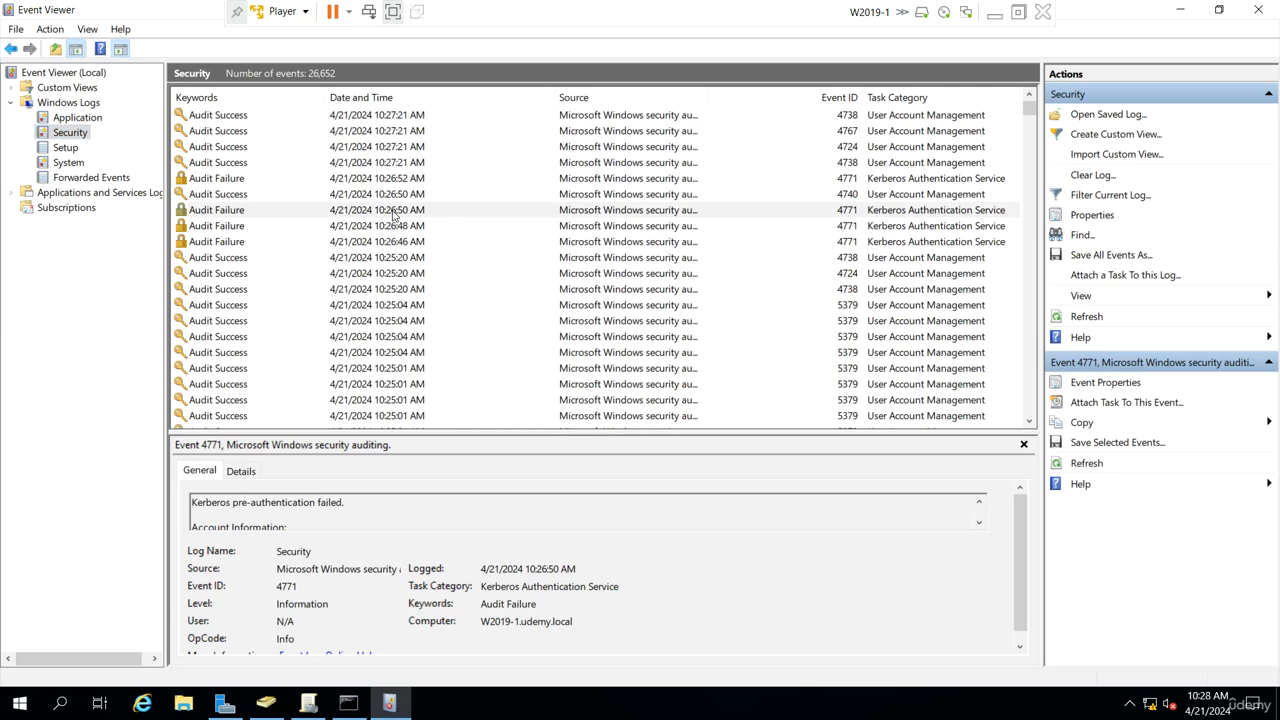
double_click(270, 212)
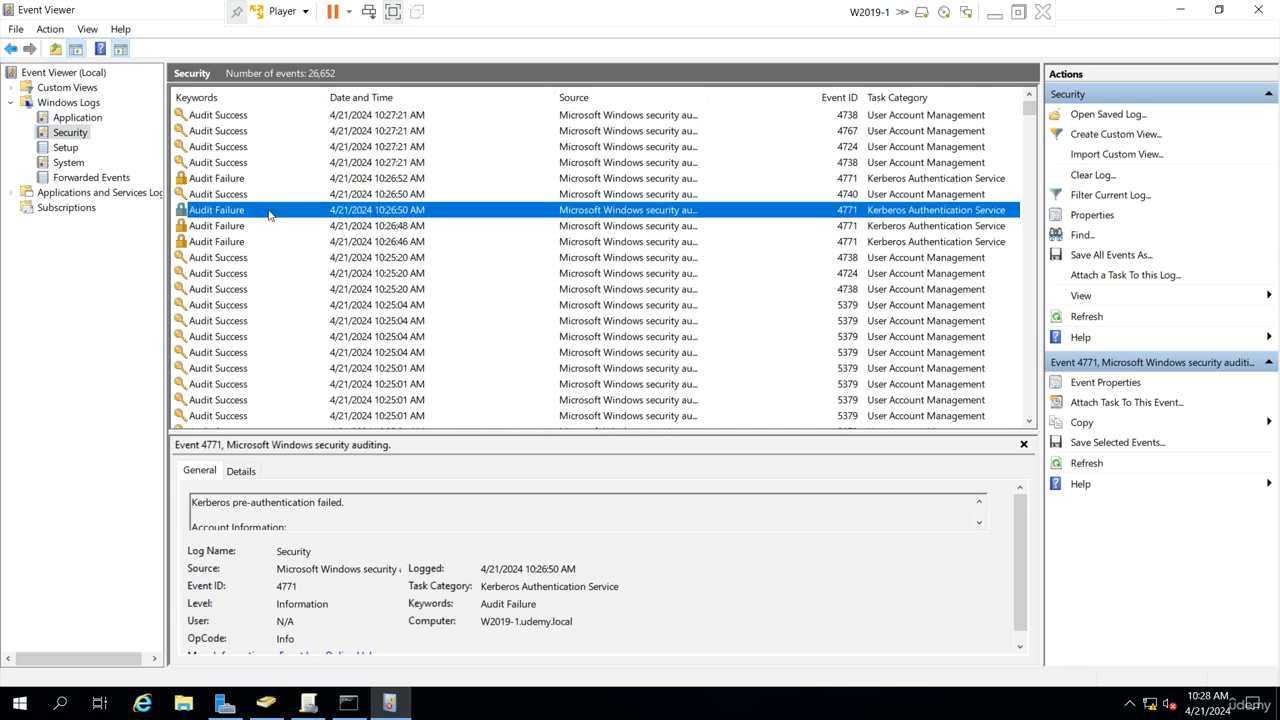
drag(309, 244, 268, 234)
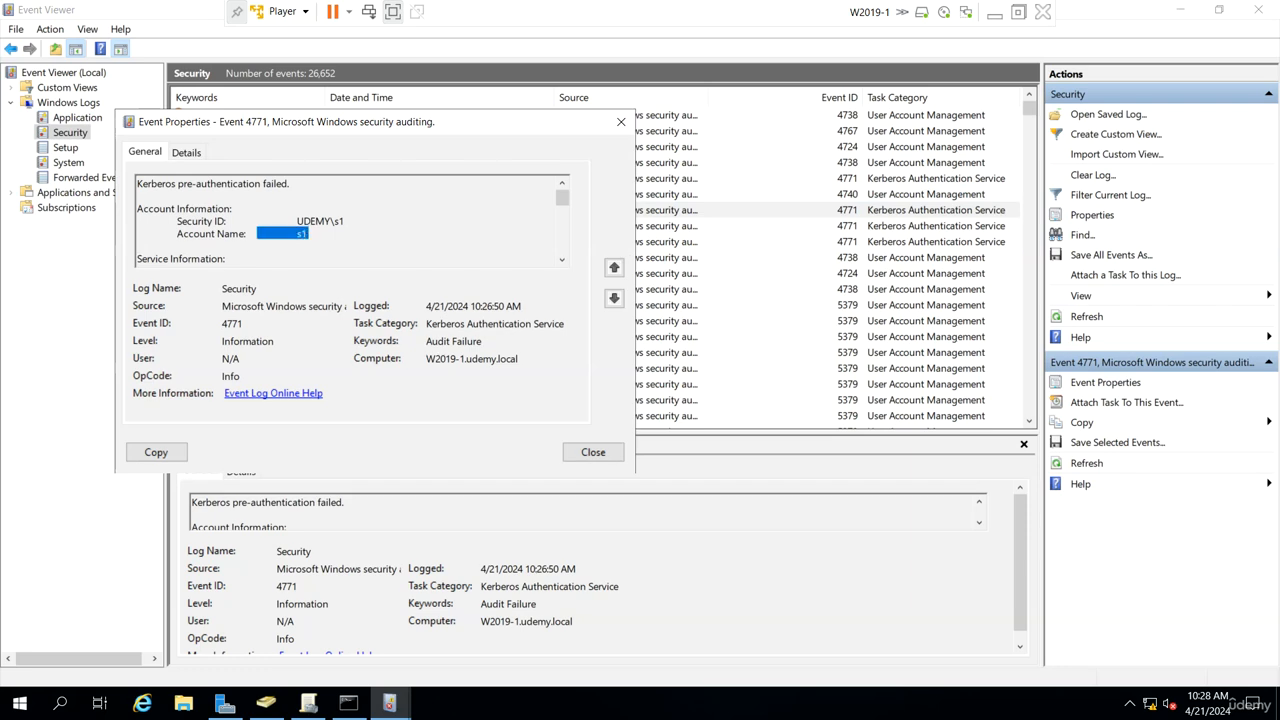
click(562, 262)
click(562, 262)
click(562, 262)
click(562, 262)
click(562, 262)
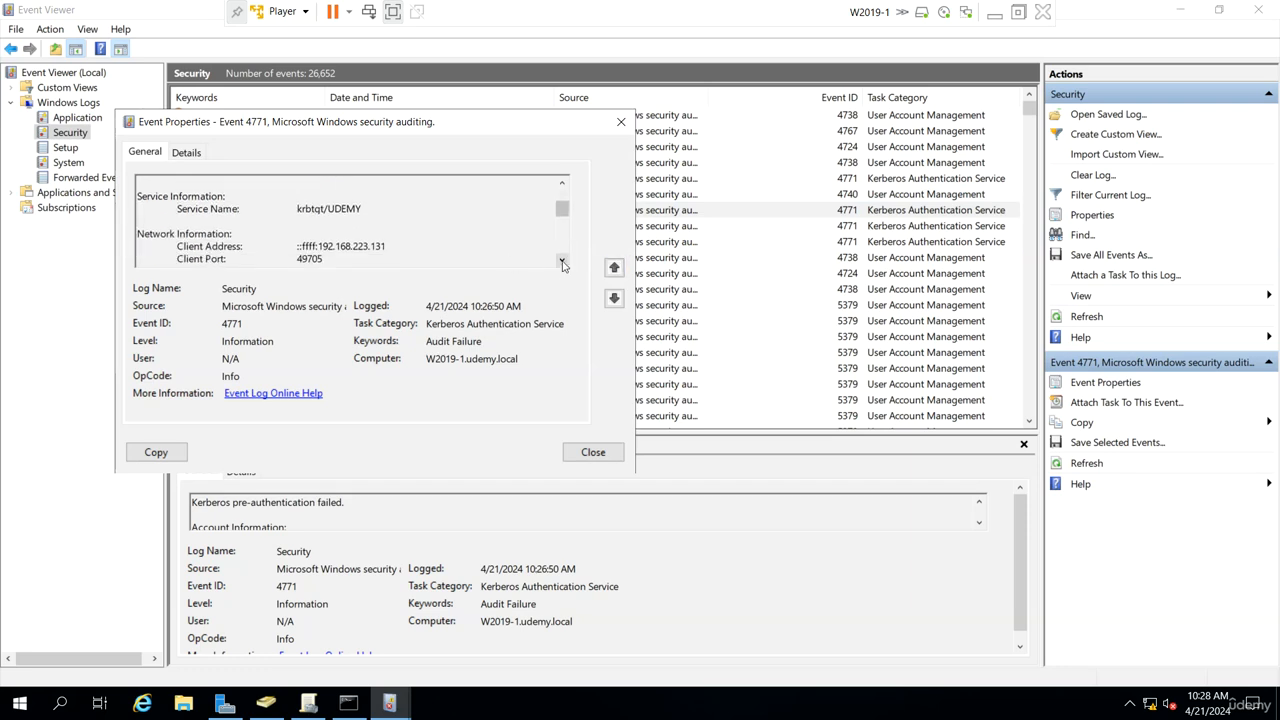
click(562, 262)
drag(323, 245, 318, 233)
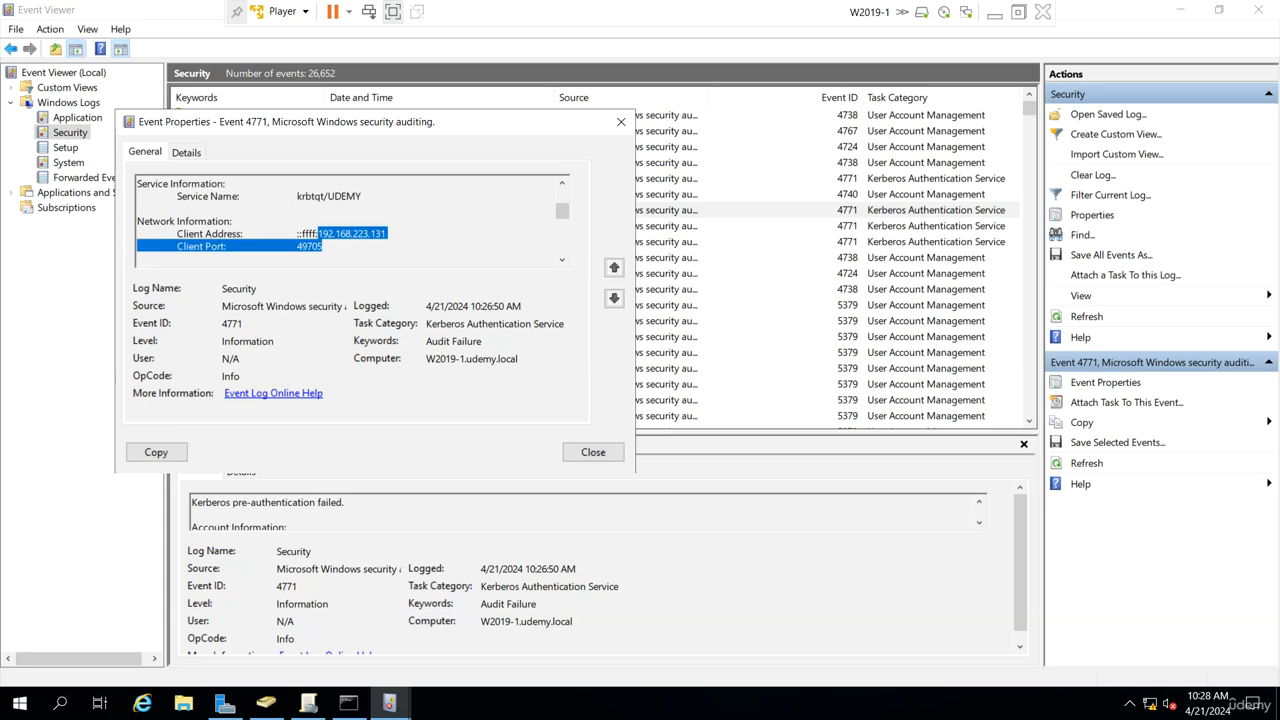
click(562, 262)
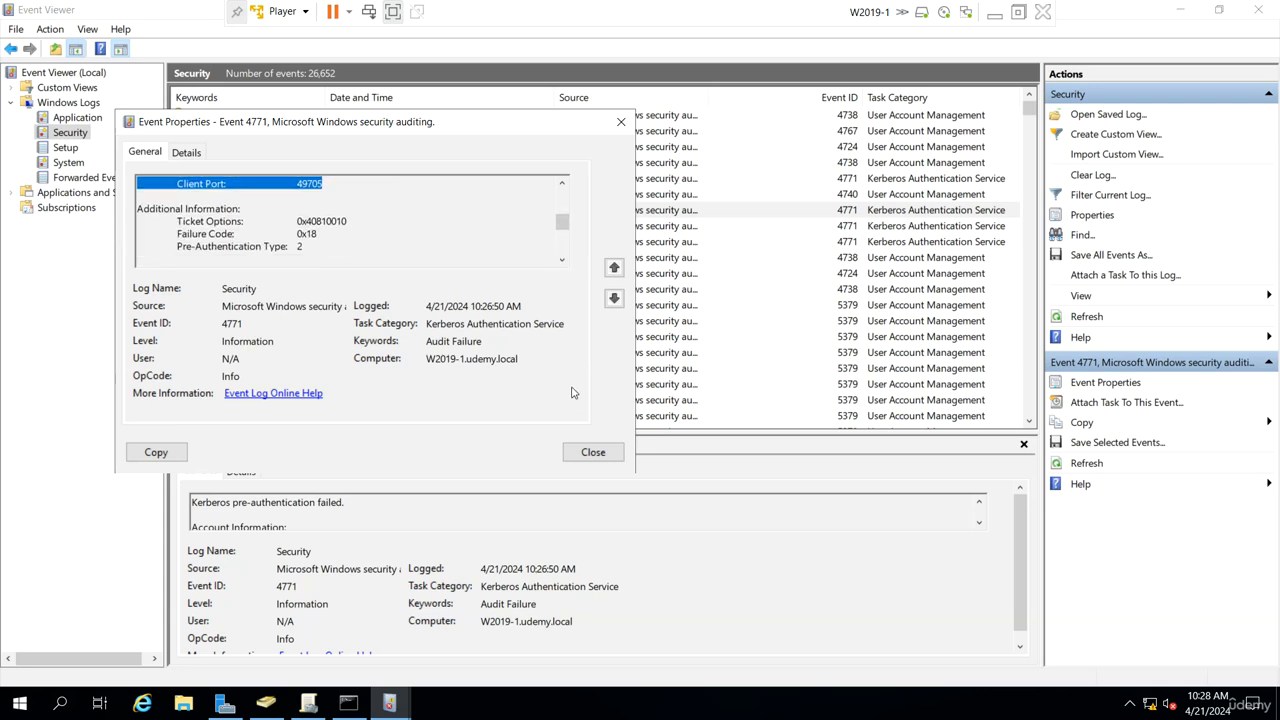
click(621, 121)
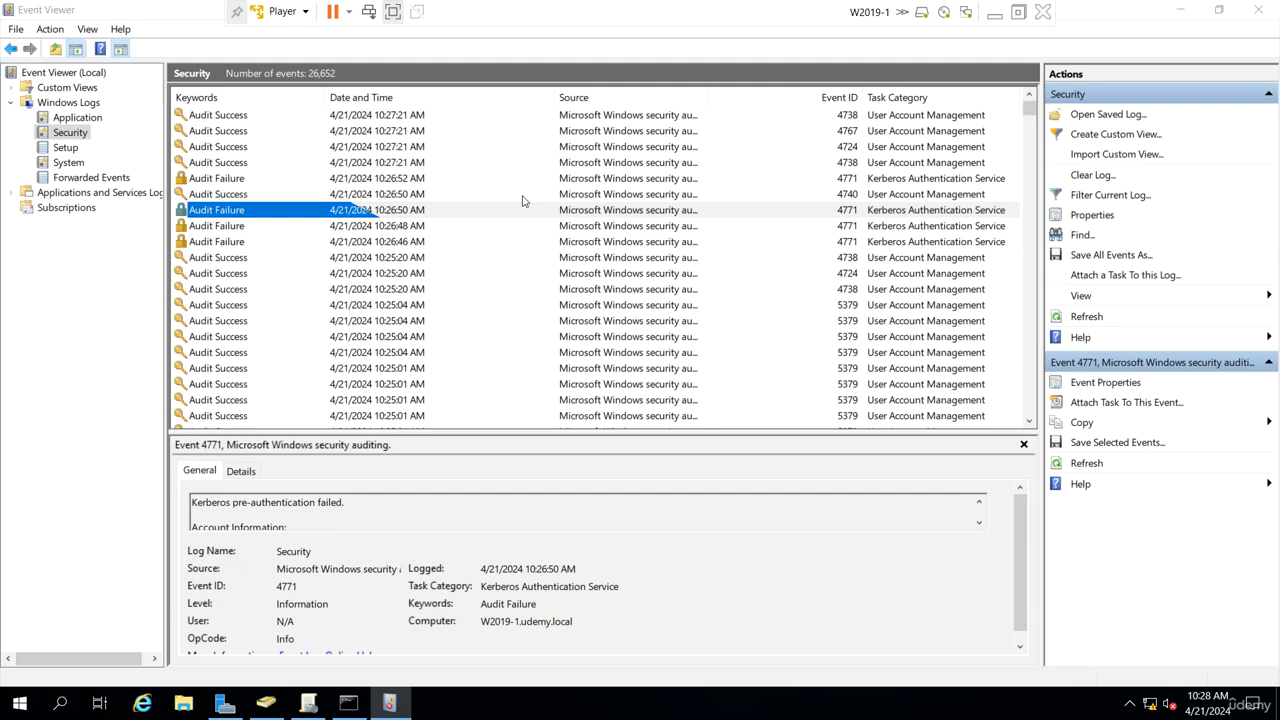
Step: Browse the other Audit Failure events and open the latest one to examine its account and network information
click(253, 228)
click(249, 241)
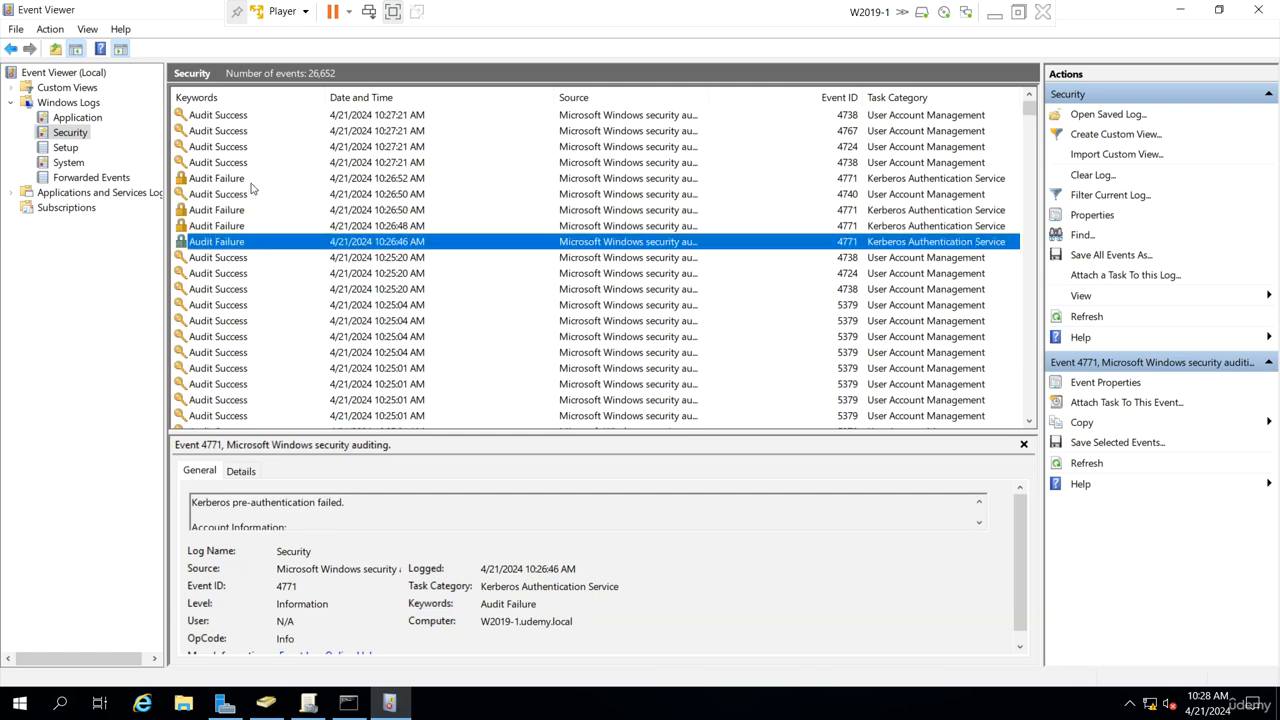
click(252, 182)
double_click(252, 188)
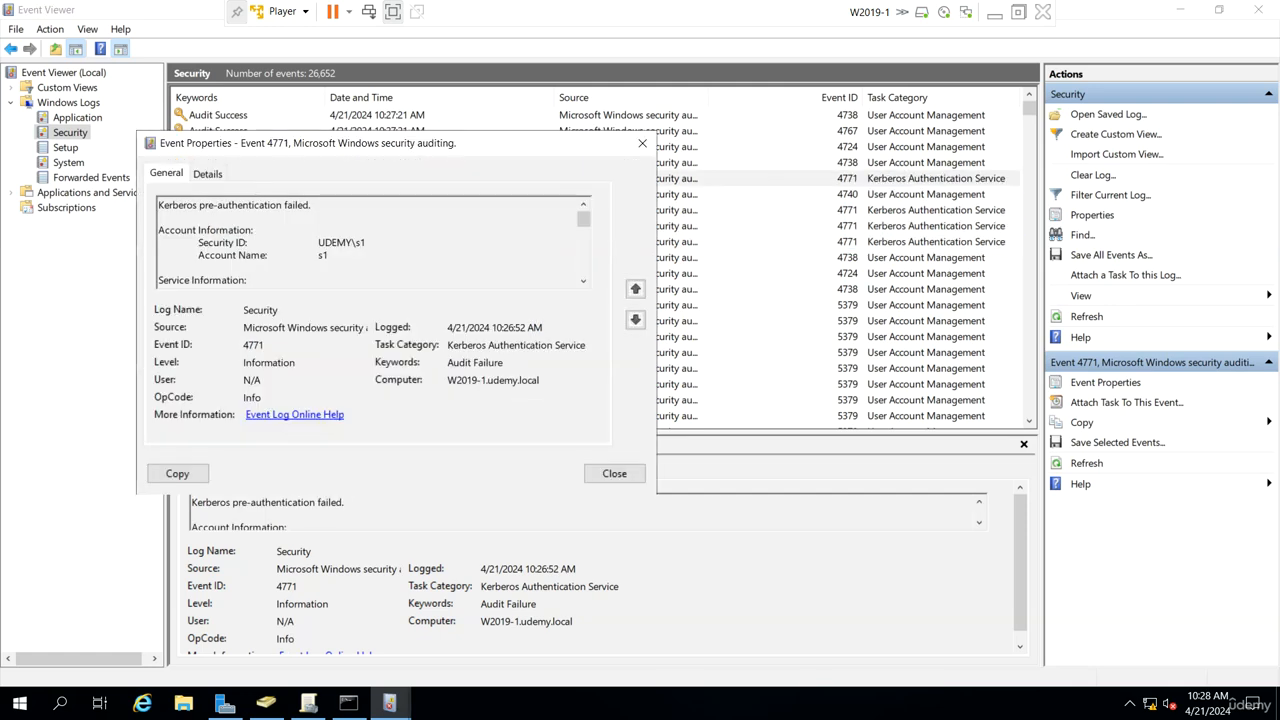
drag(365, 242, 351, 242)
click(582, 282)
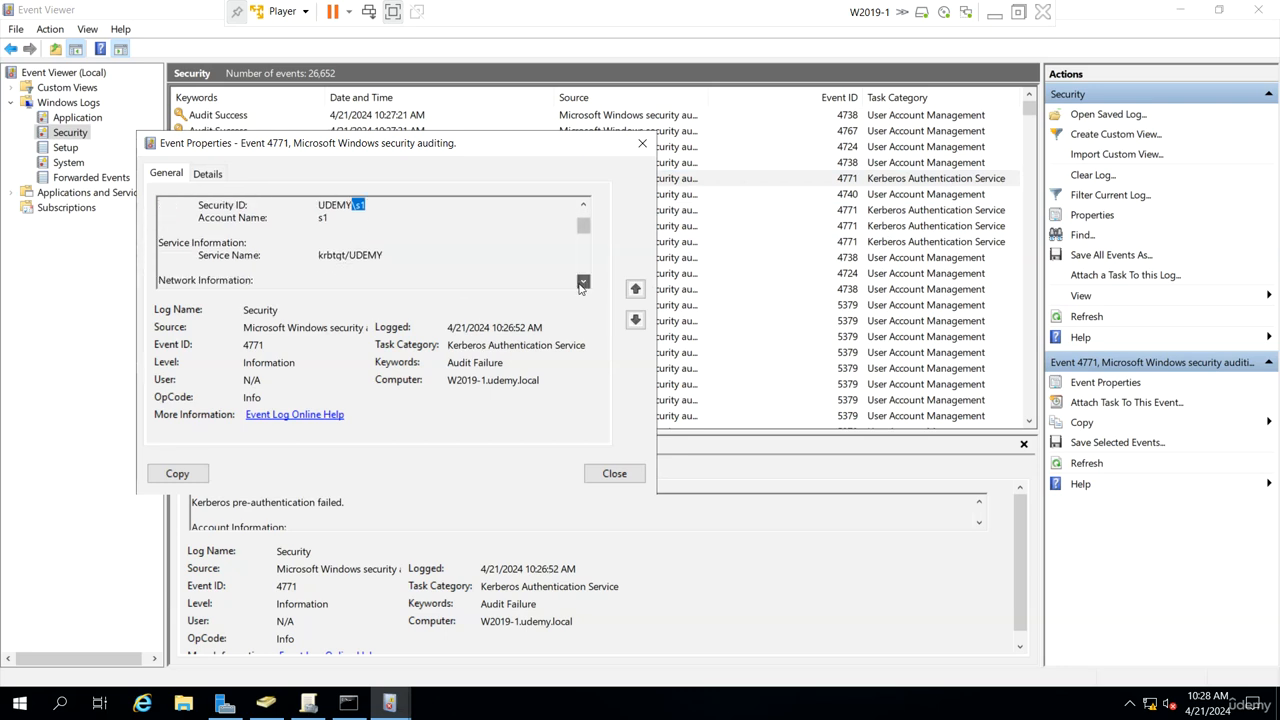
click(642, 143)
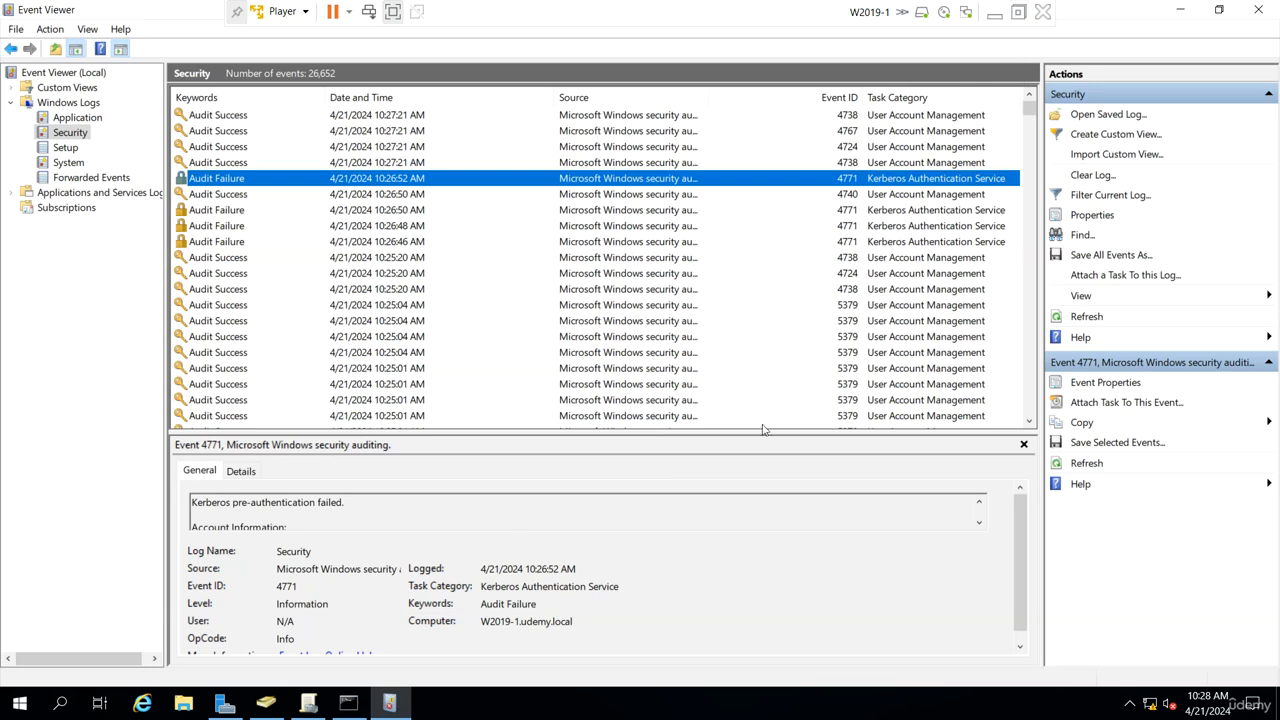
Step: Switch to Group Policy Management showing the Default Domain Policy settings and leave the virtual machine's full-screen view
click(320, 705)
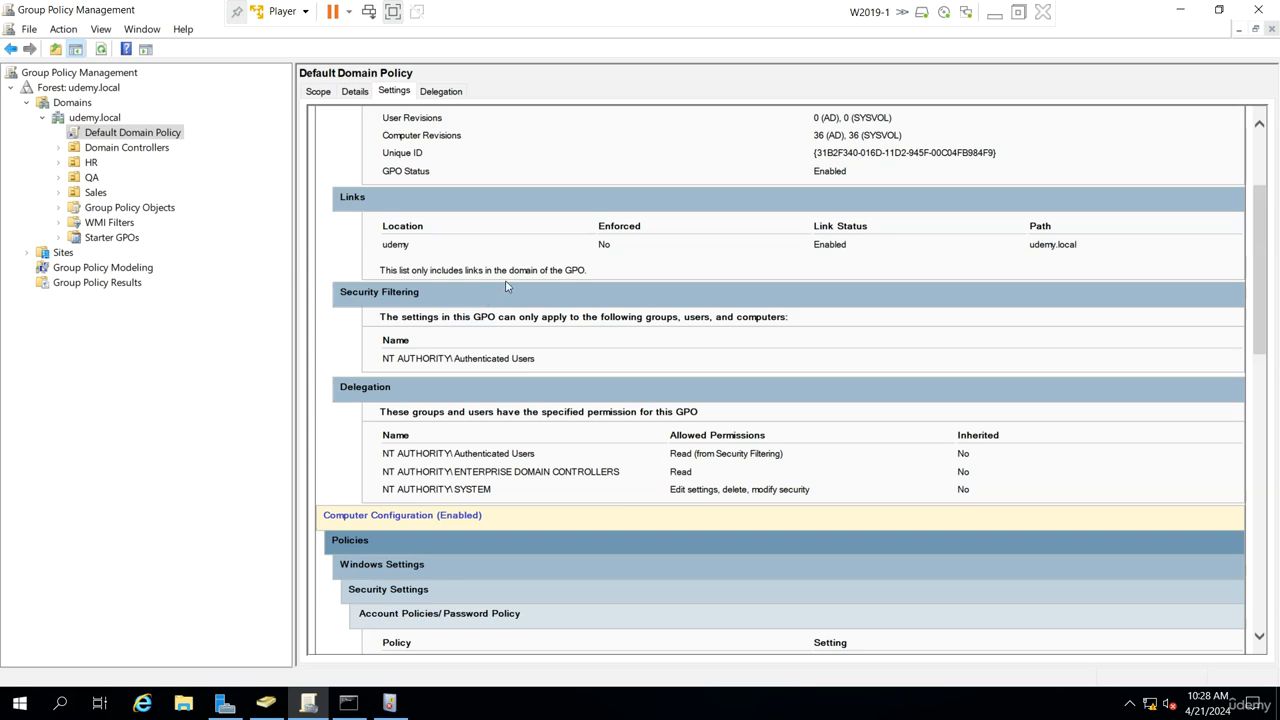
click(1018, 12)
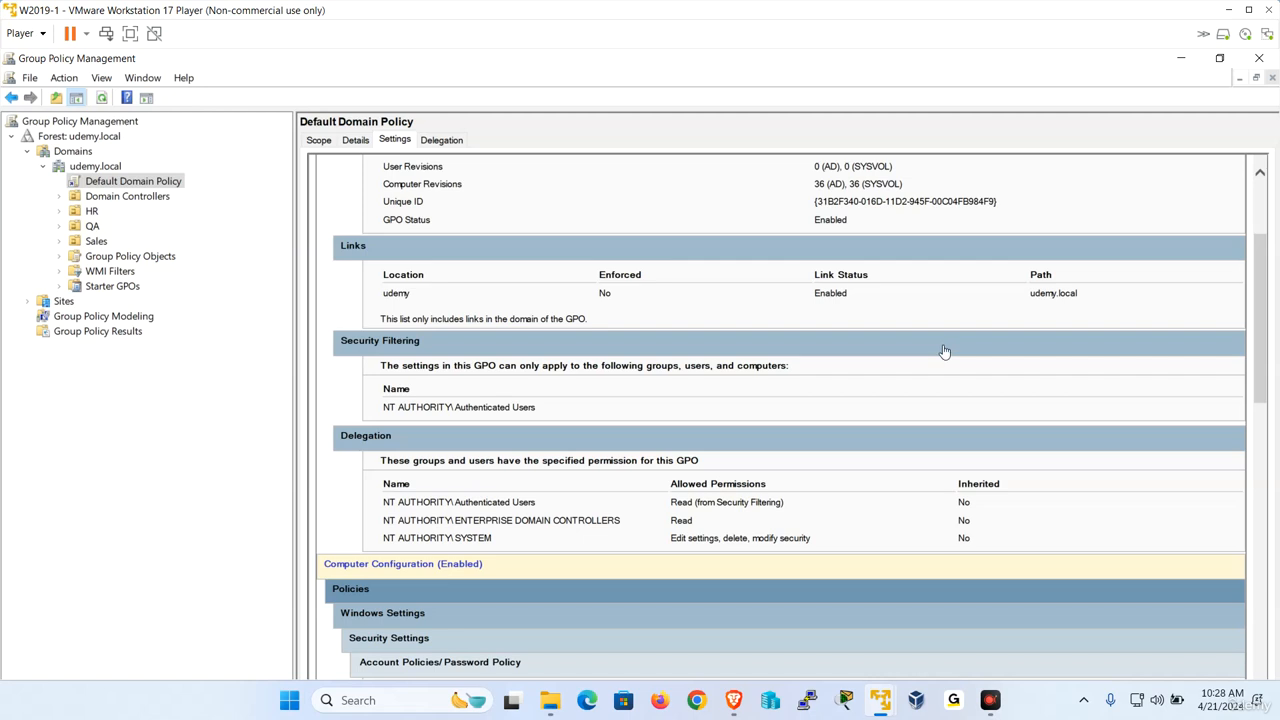